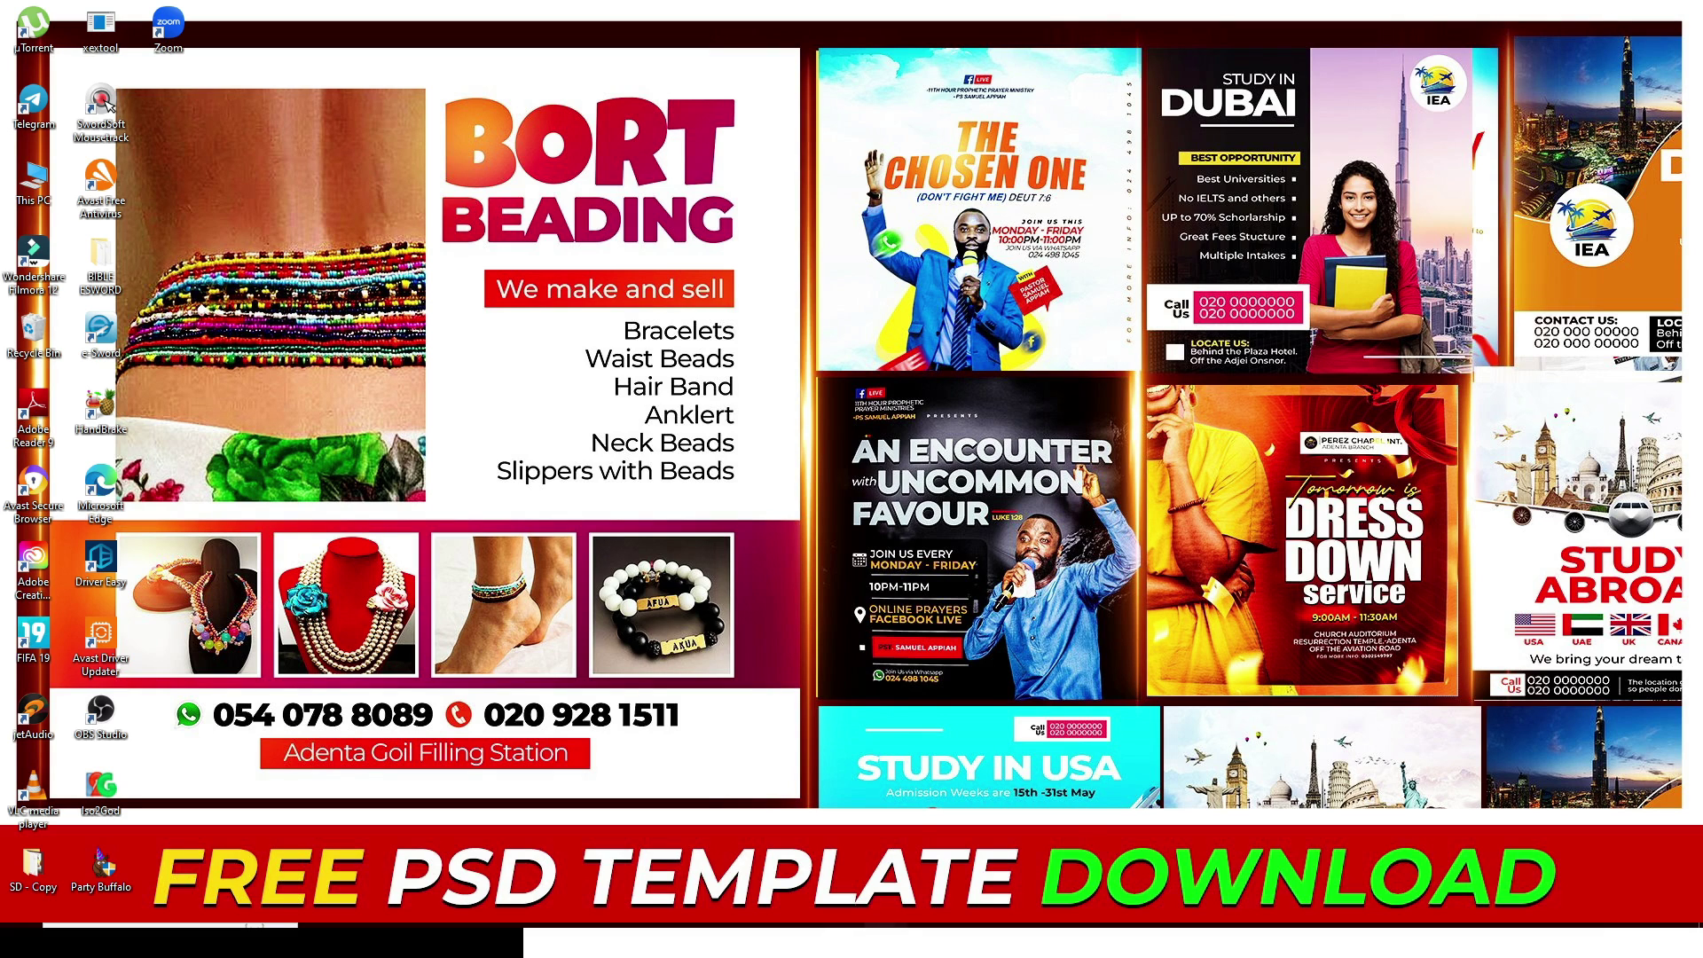
Select the JPG flyer named 2 in the PSD PART 9 folder window
{"action": "mouse_move", "coordinate": [896, 942]}
{"action": "left_click", "coordinate": [831, 847]}
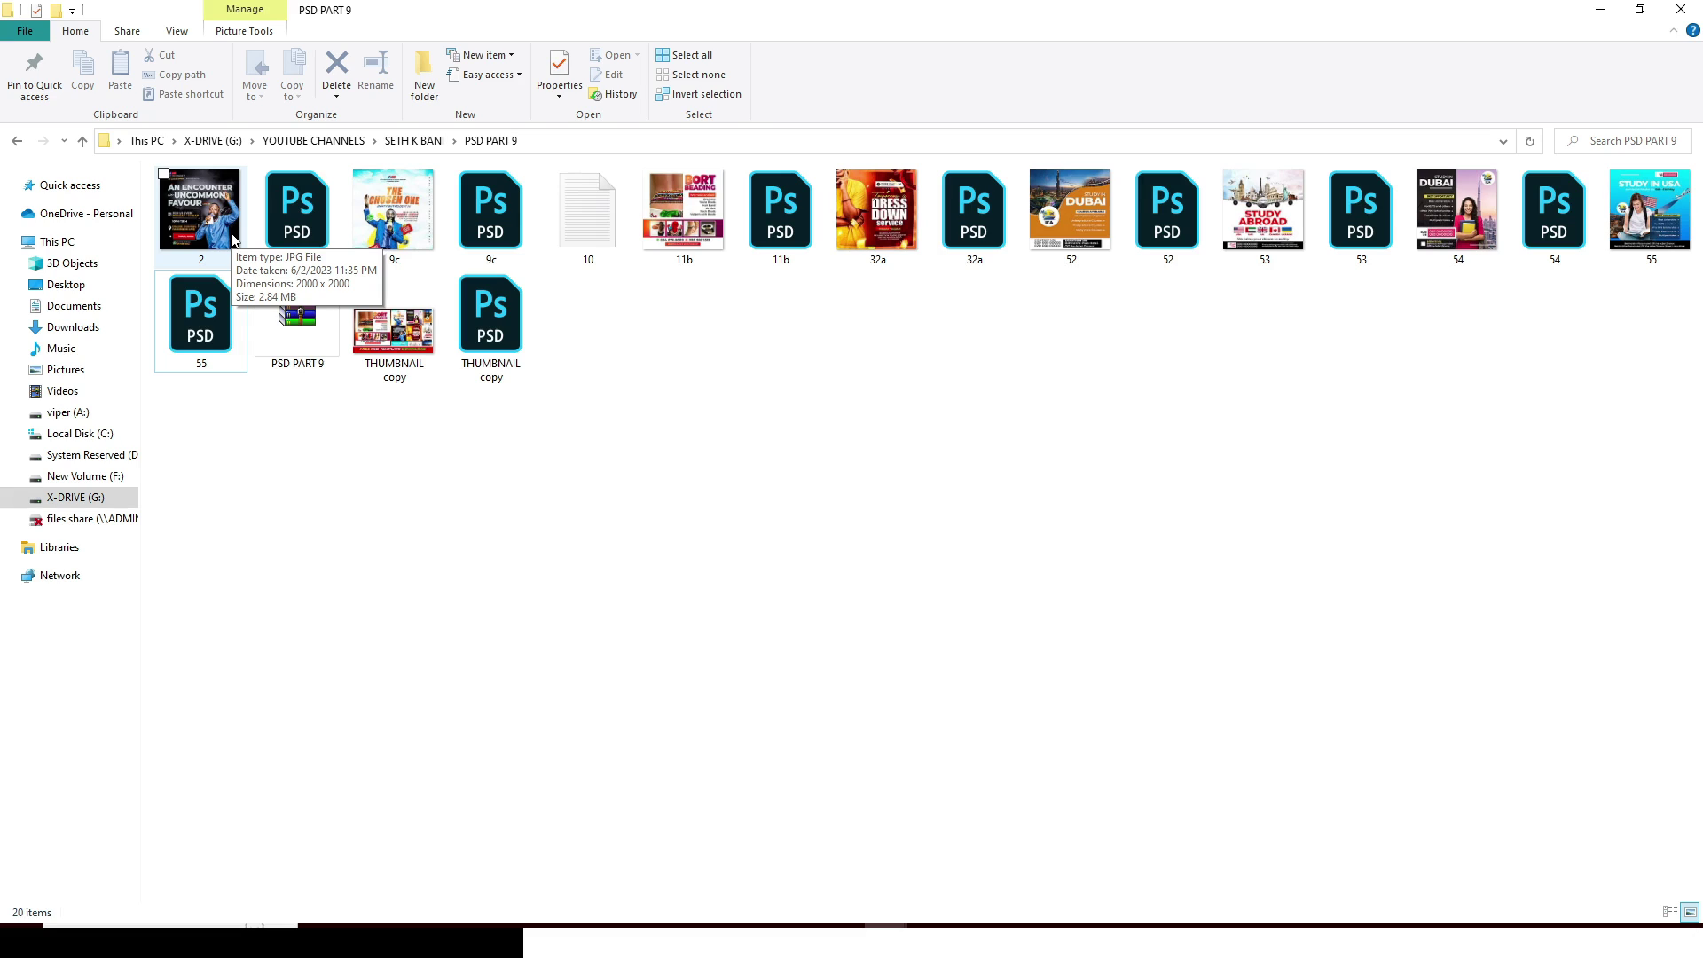
{"action": "left_click", "coordinate": [206, 199]}
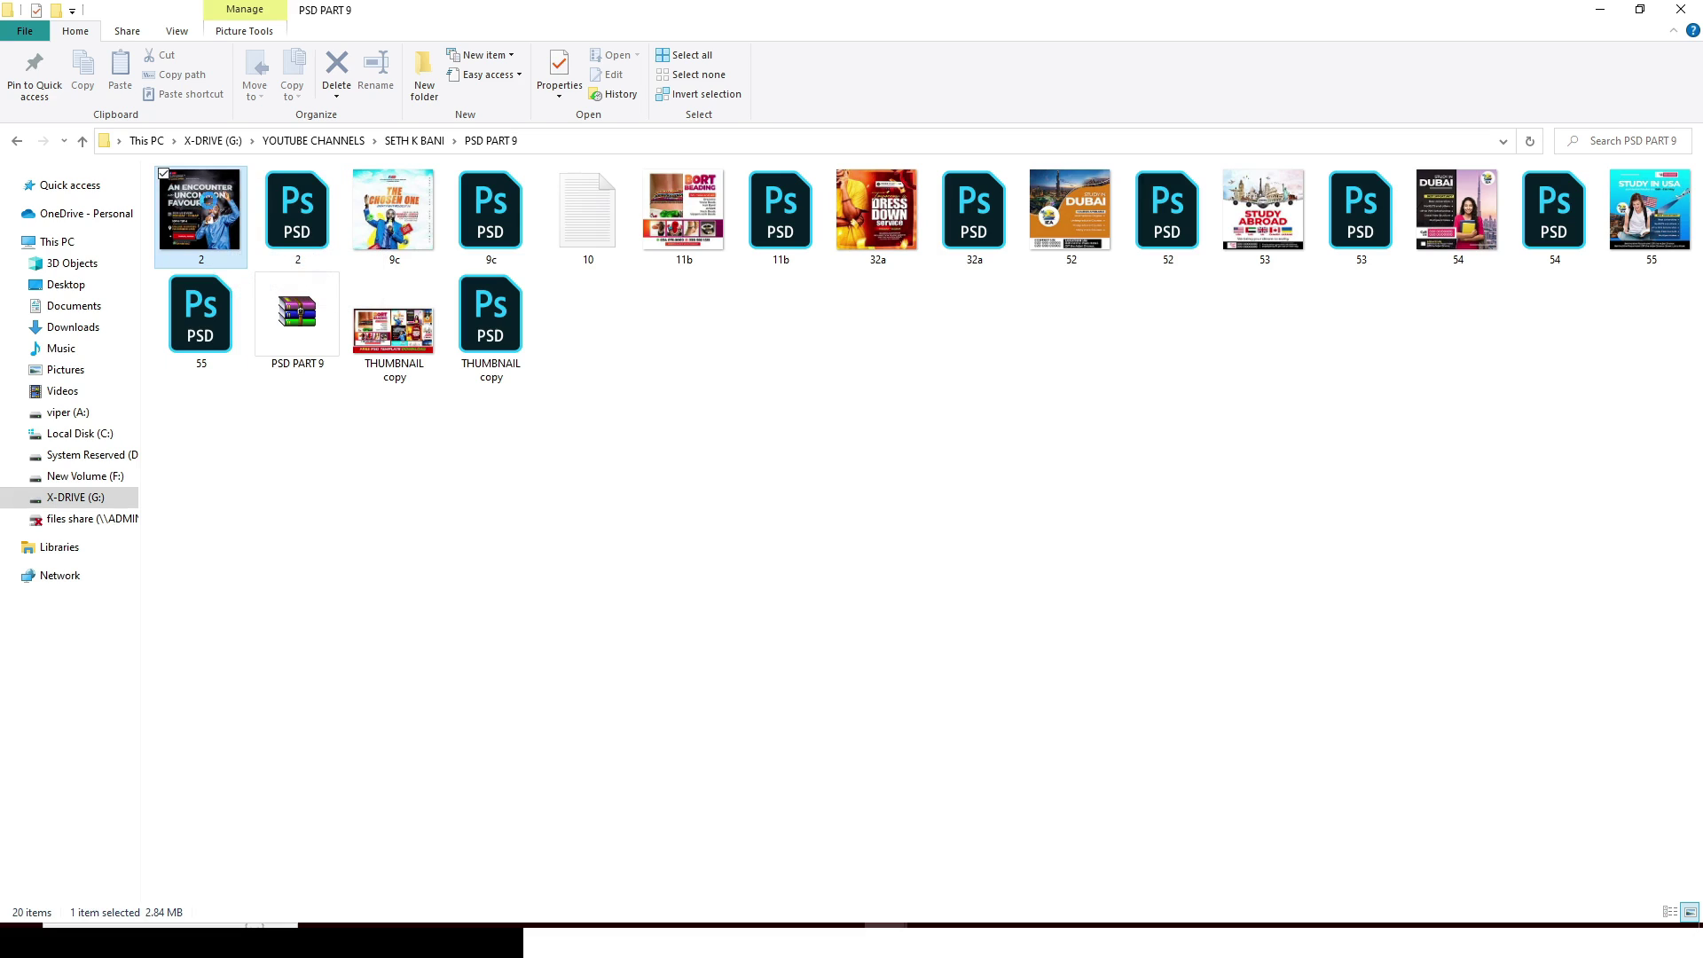
Open 2.psd in Photoshop, fit it on screen and hide Layer 432
{"action": "double_click", "coordinate": [299, 213]}
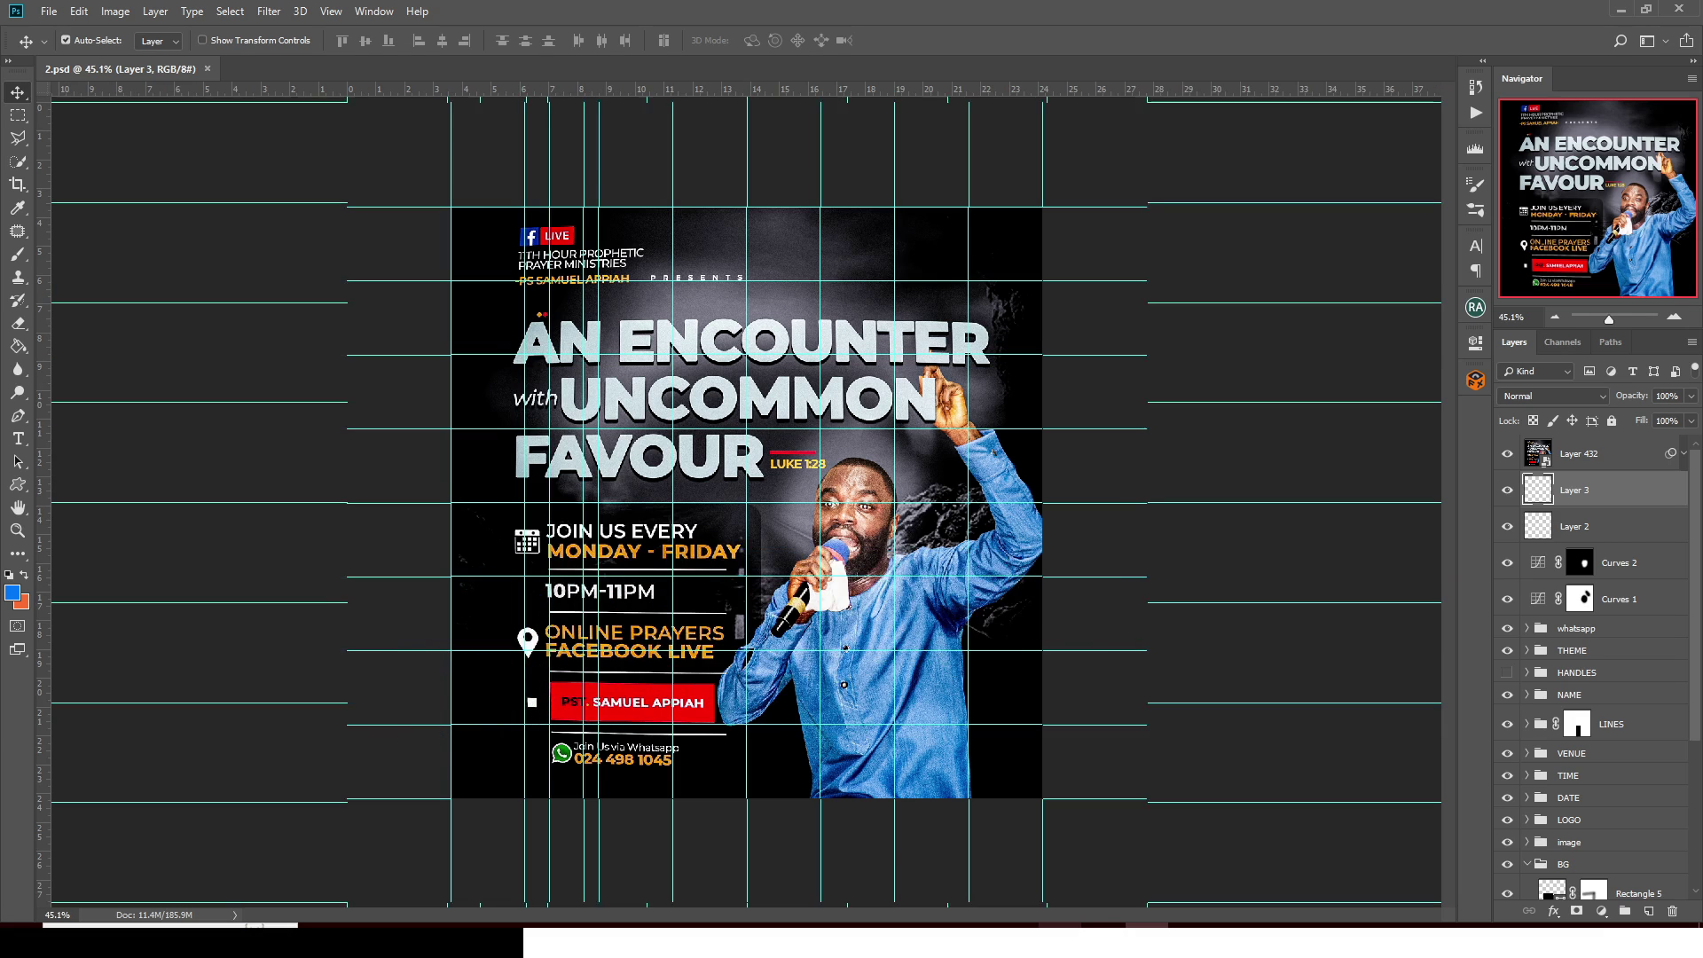
{"action": "key", "text": "ctrl+0"}
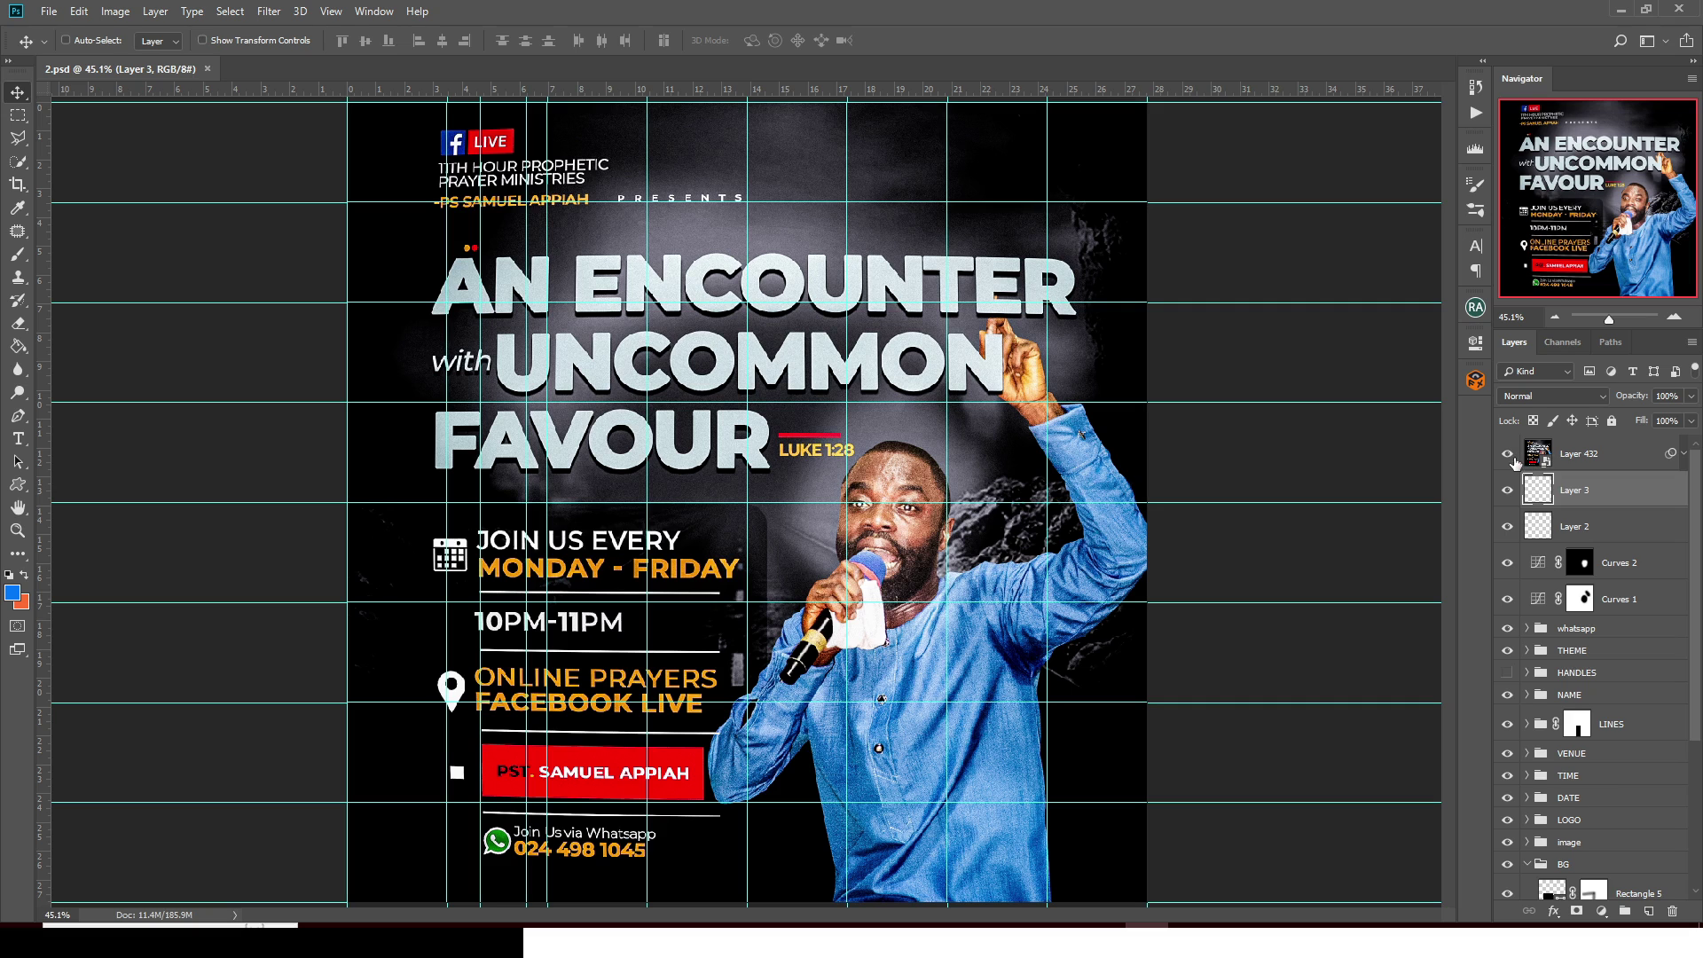
{"action": "left_click", "coordinate": [1509, 457]}
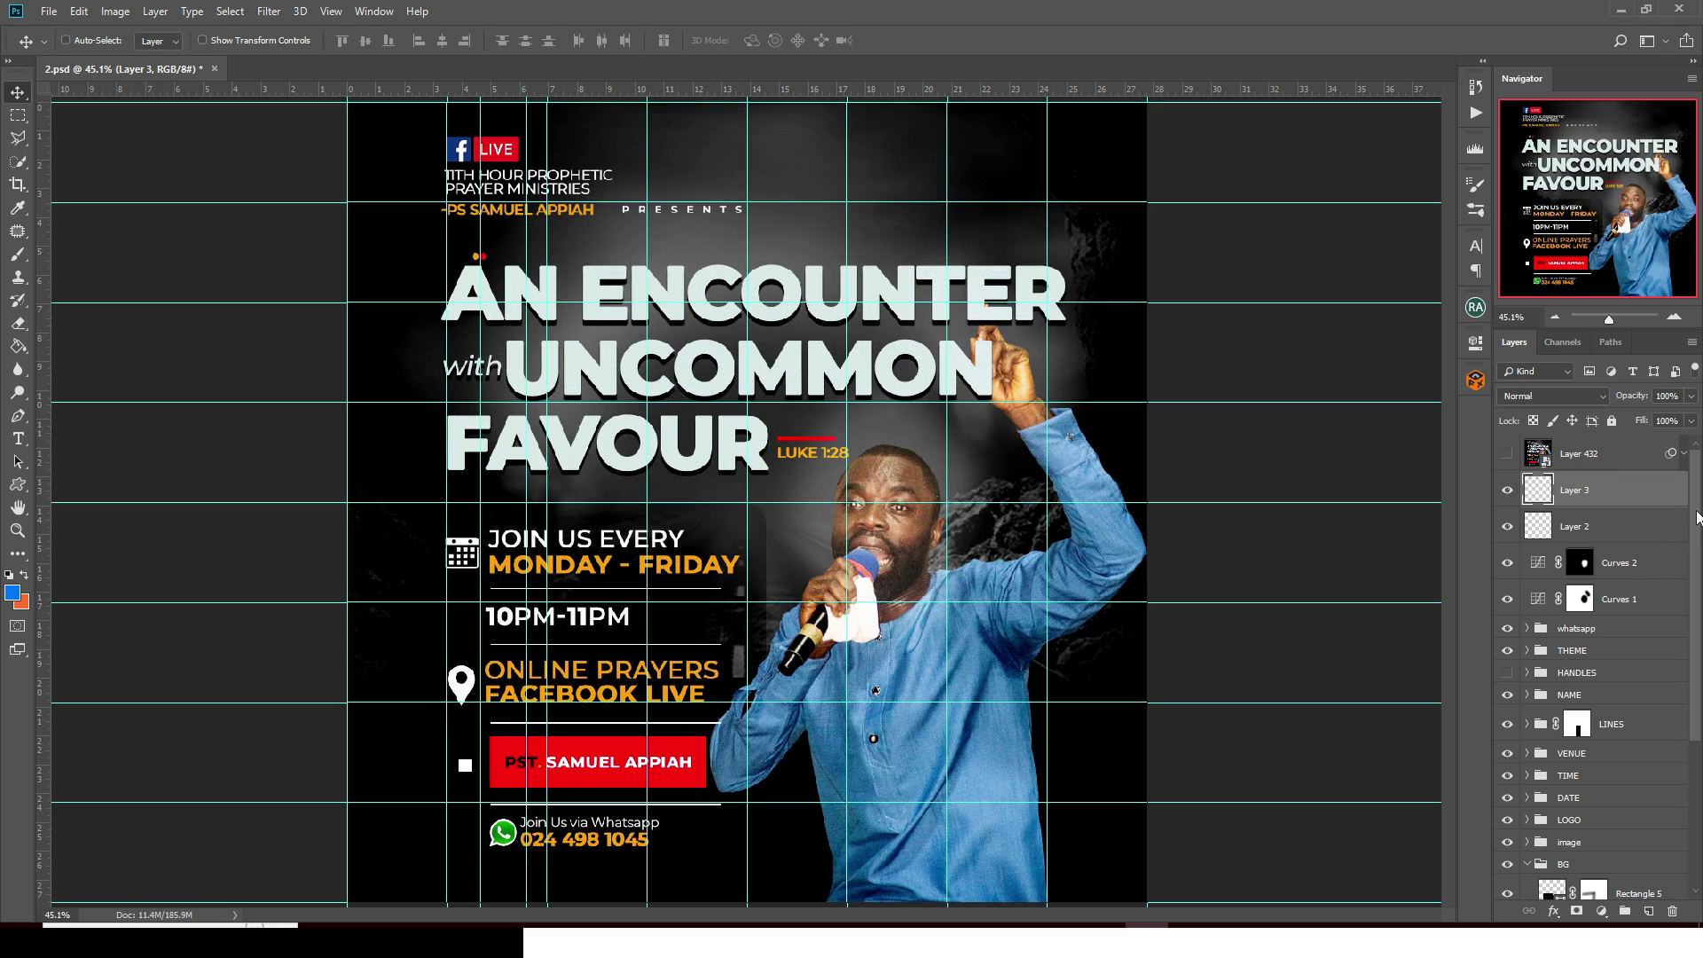
{"action": "left_click_drag", "start_coordinate": [1696, 533], "coordinate": [1695, 639]}
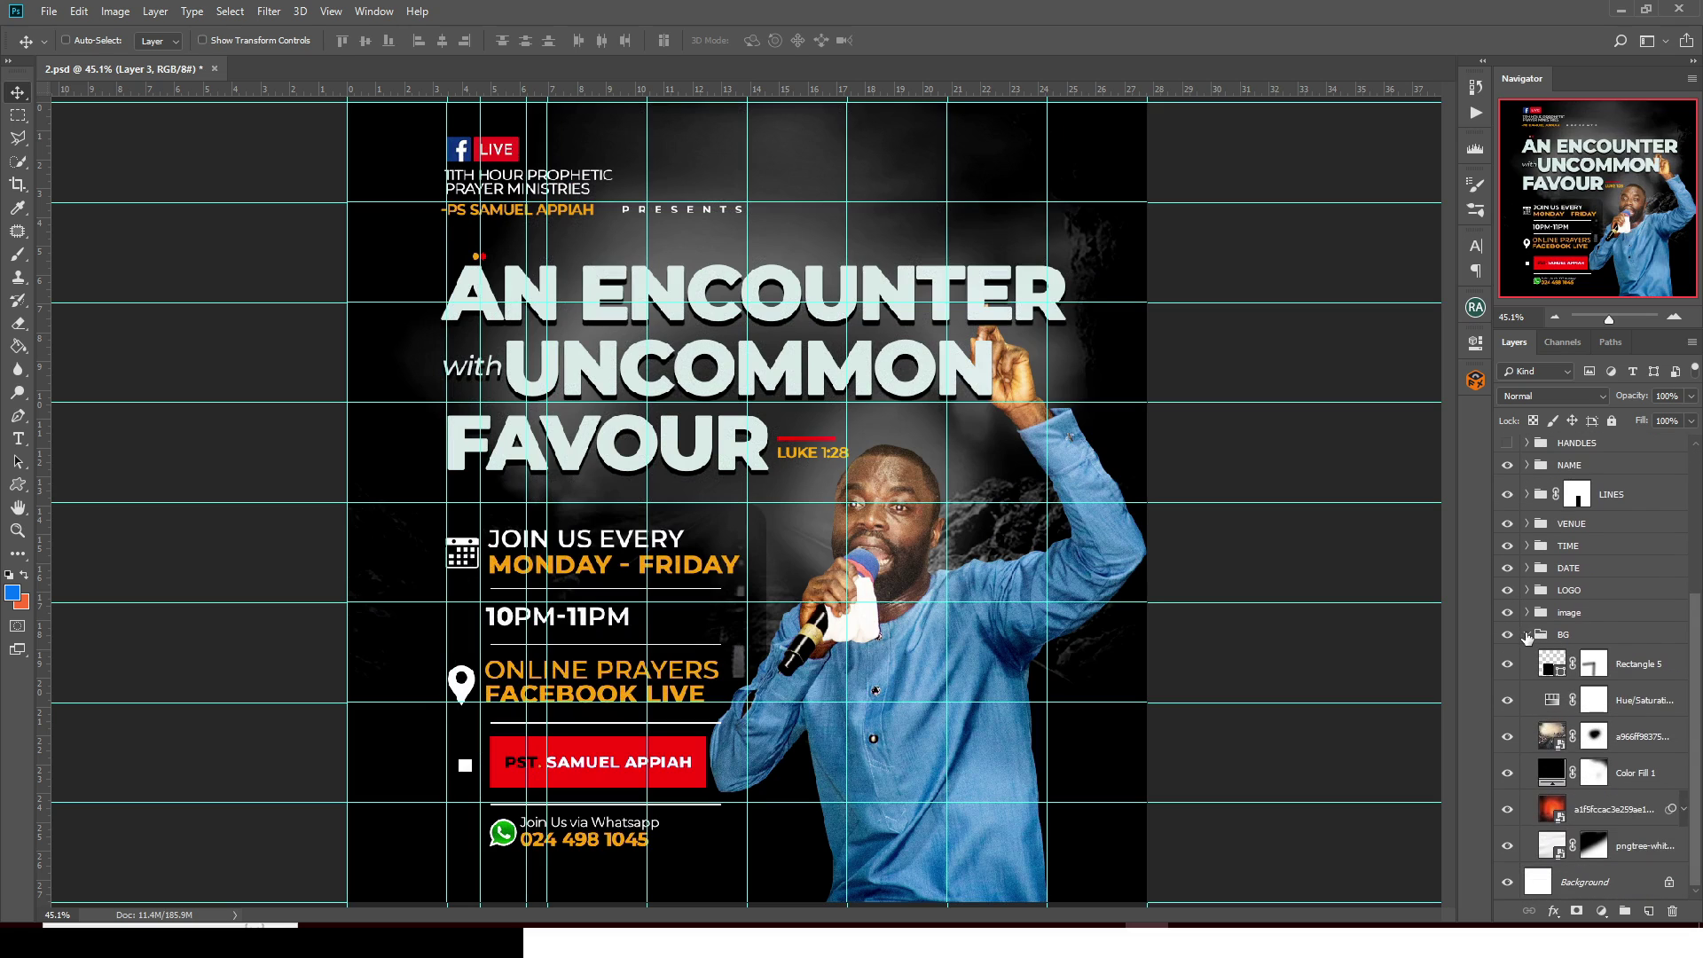
Collapse the BG group and hide all flyer layers and groups, leaving the white Background
{"action": "left_click", "coordinate": [1528, 639]}
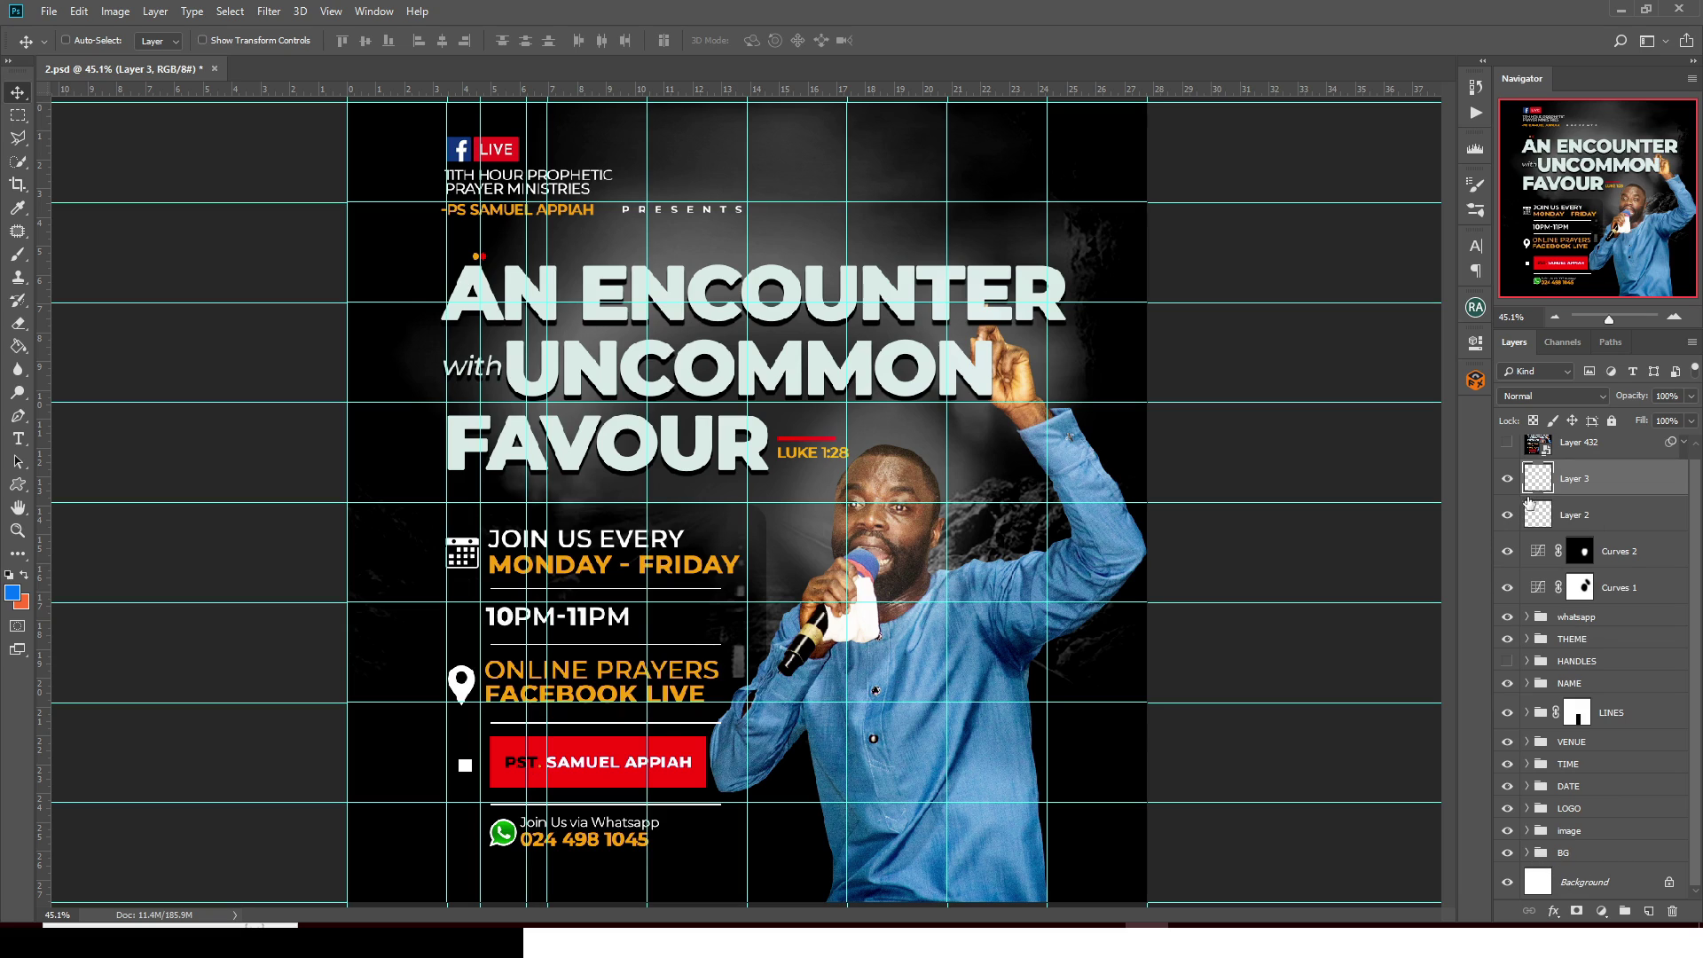
{"action": "left_click_drag", "start_coordinate": [1509, 483], "coordinate": [1508, 860]}
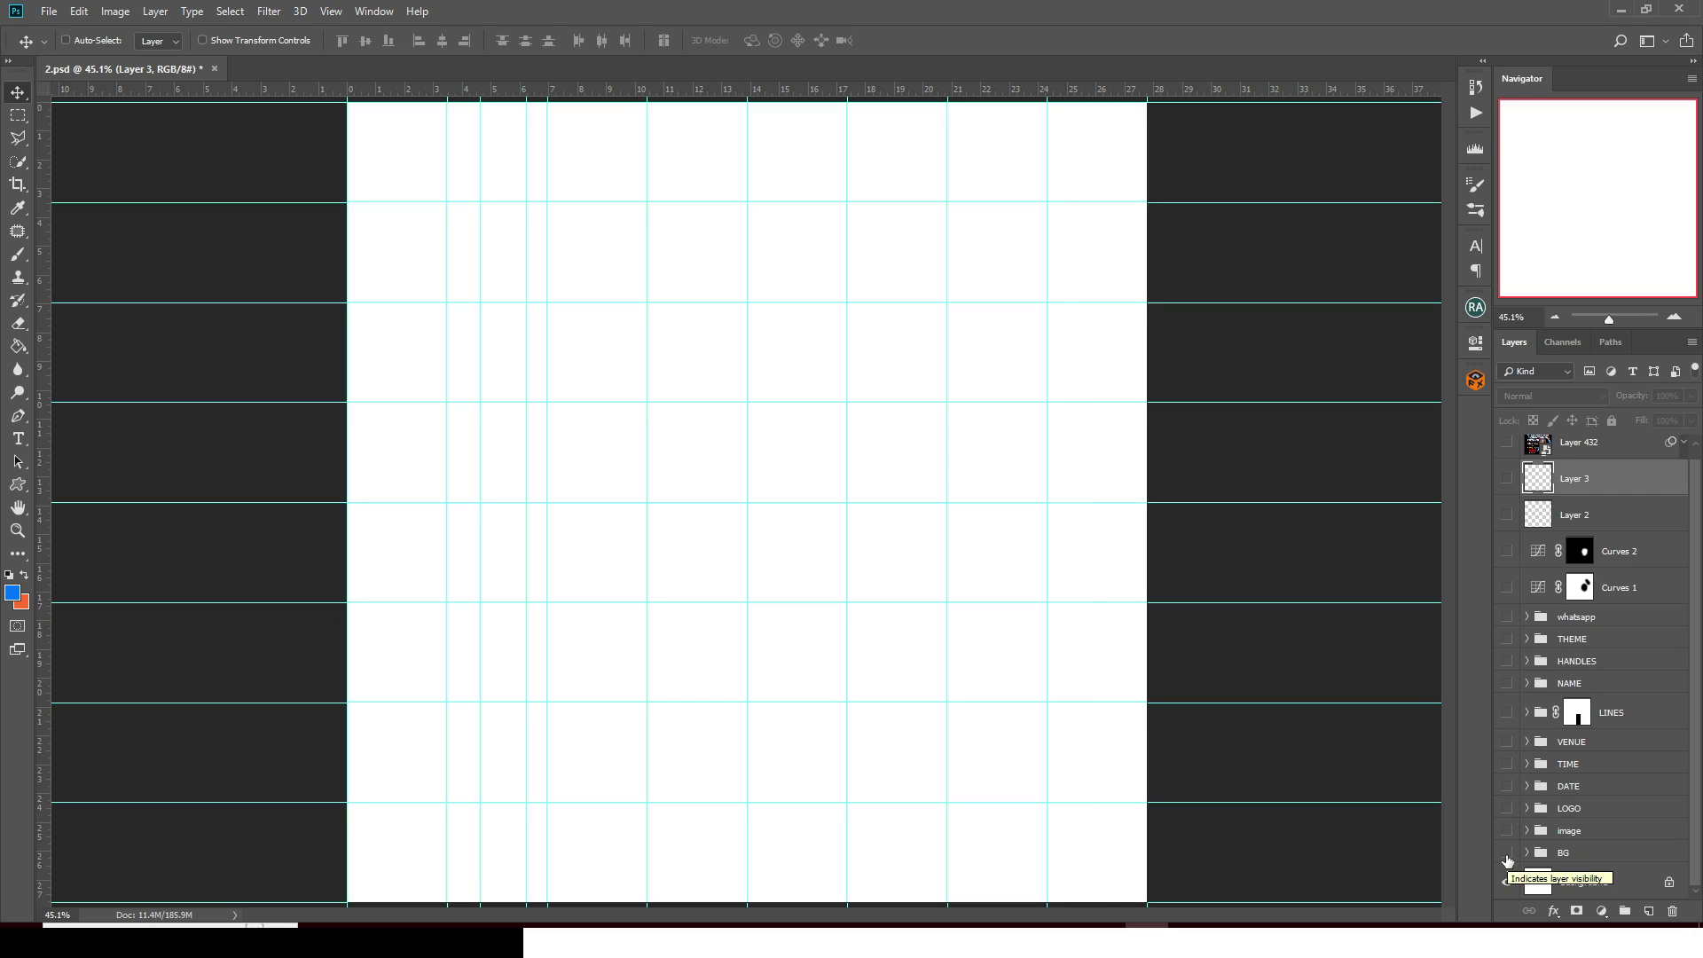
Show and expand the BG group, comparing it with Hue/Saturation off and on
{"action": "left_click", "coordinate": [1508, 854]}
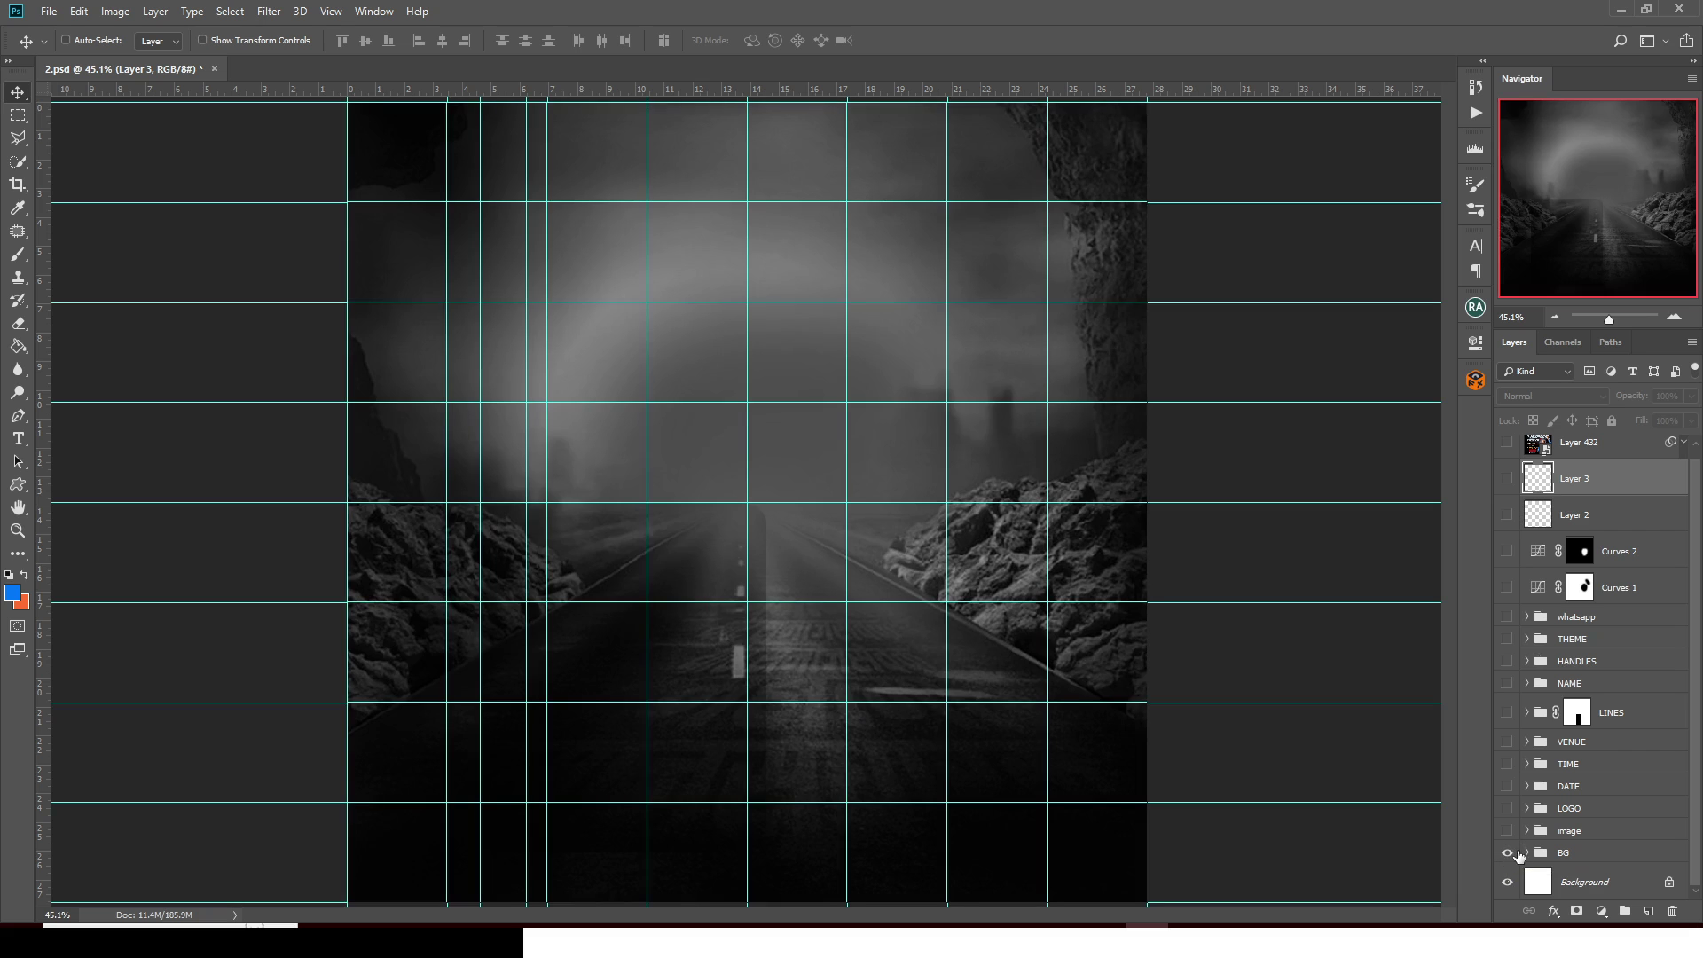
{"action": "left_click", "coordinate": [1527, 853]}
{"action": "scroll", "coordinate": [1535, 837], "scroll_direction": "down", "scroll_amount": 5}
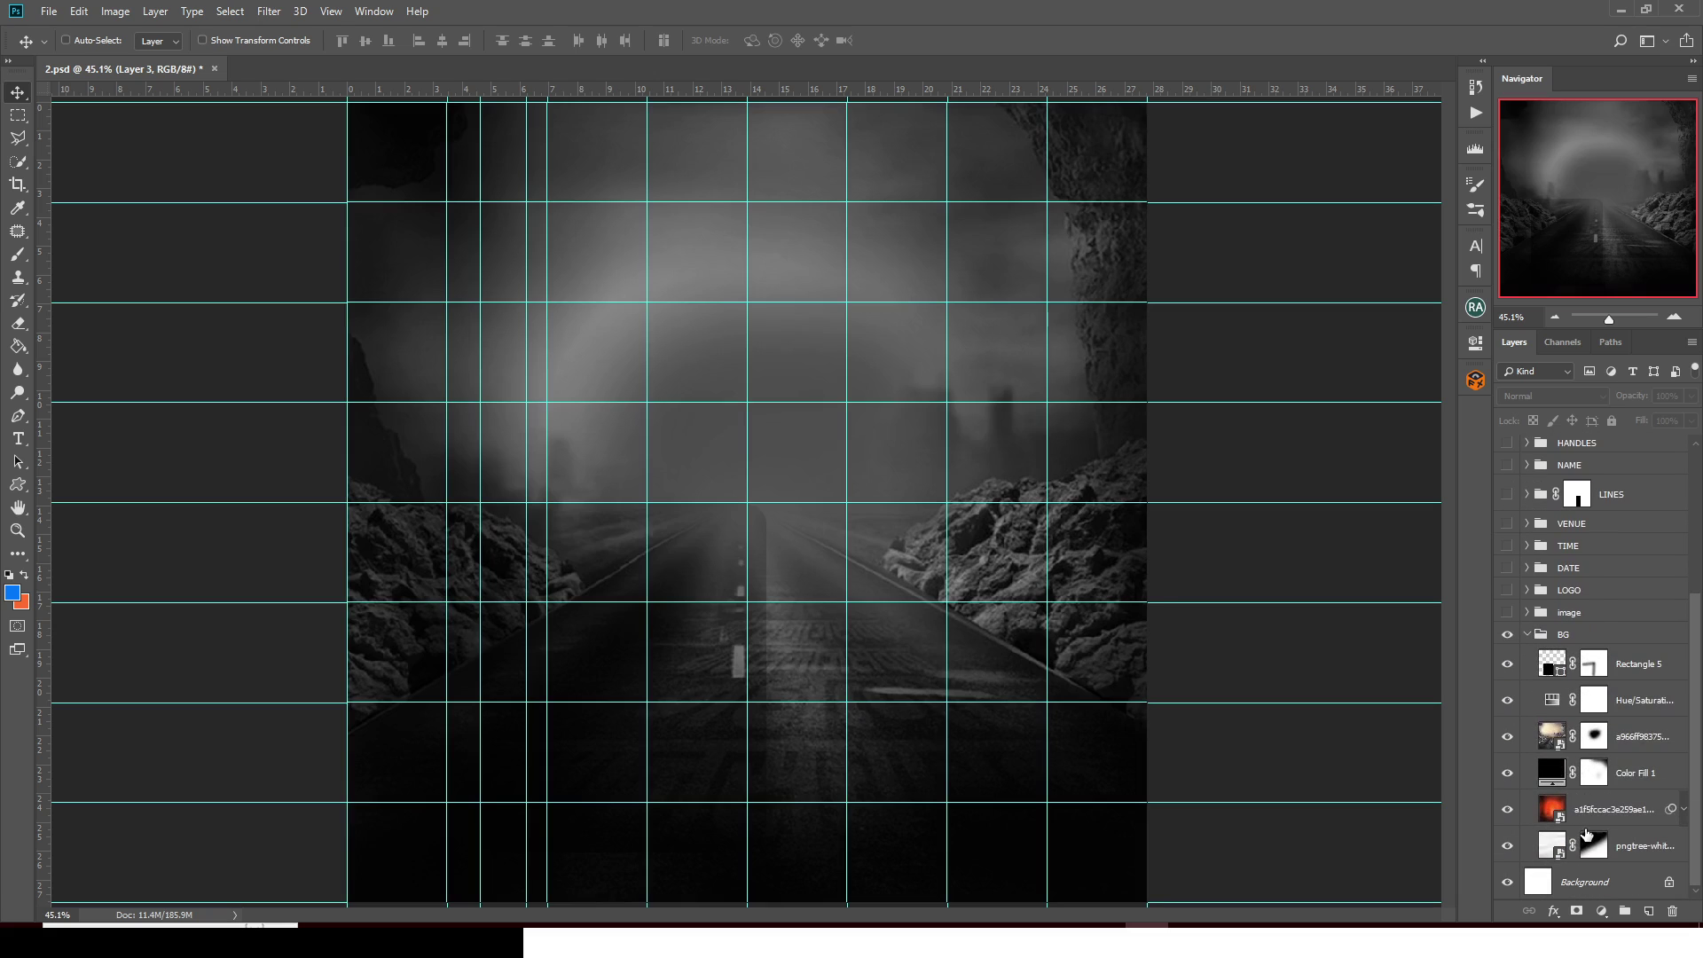
{"action": "left_click", "coordinate": [1507, 702]}
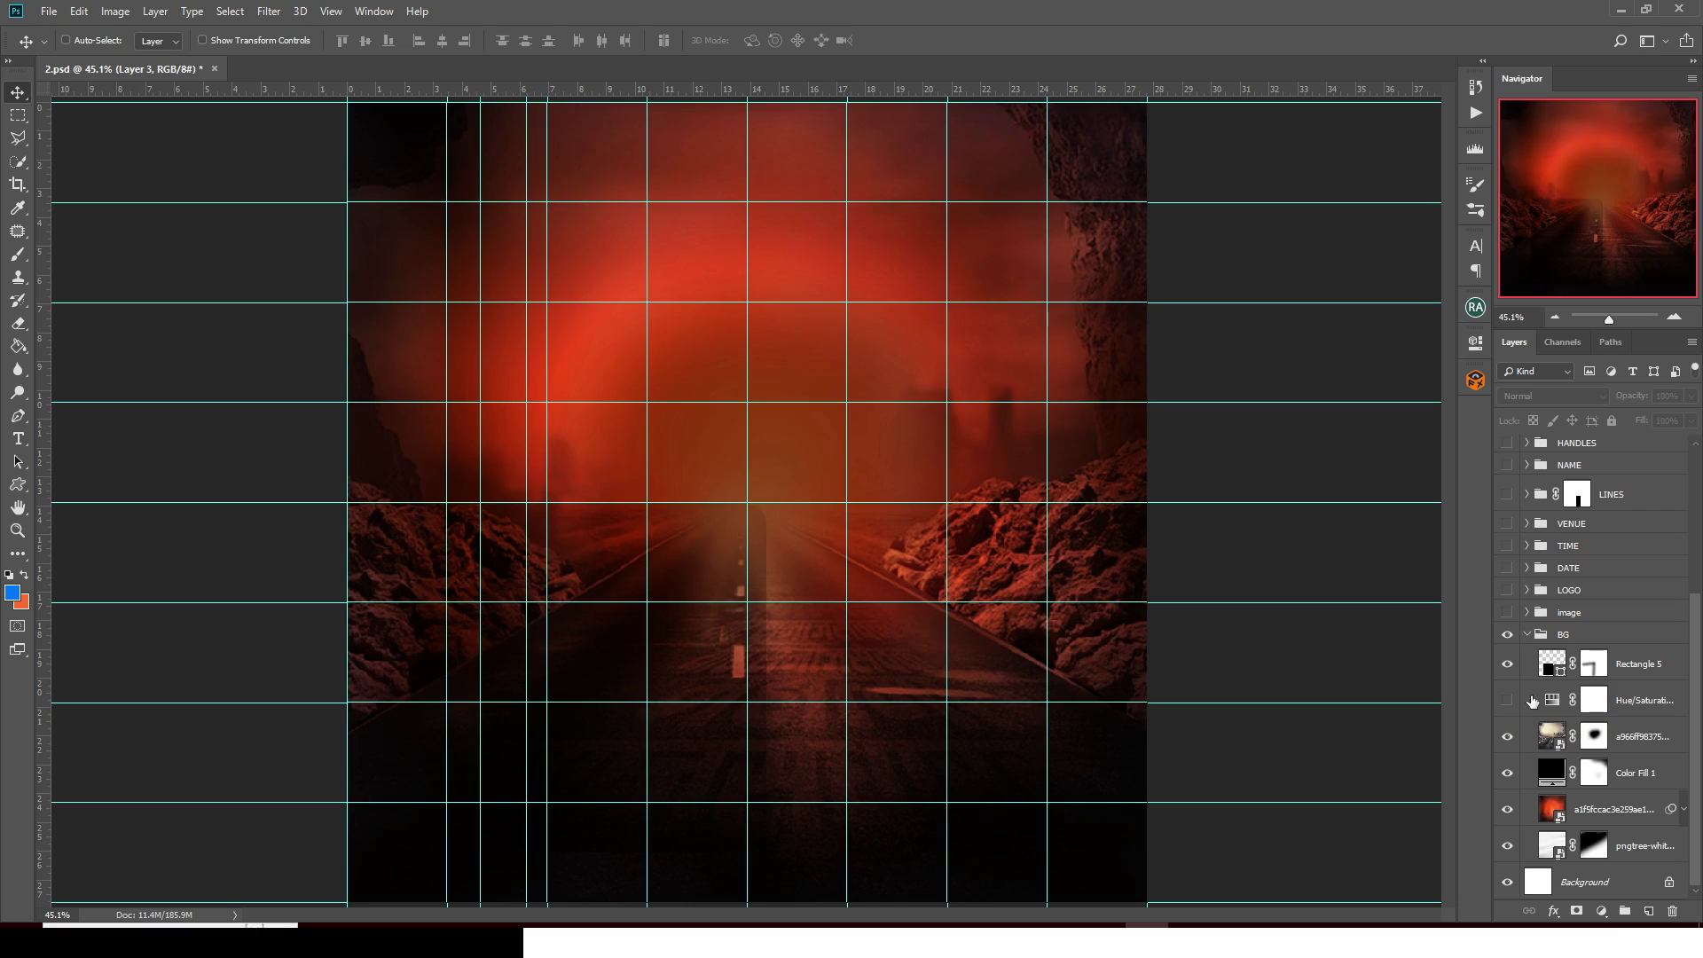
{"action": "left_click", "coordinate": [1508, 703]}
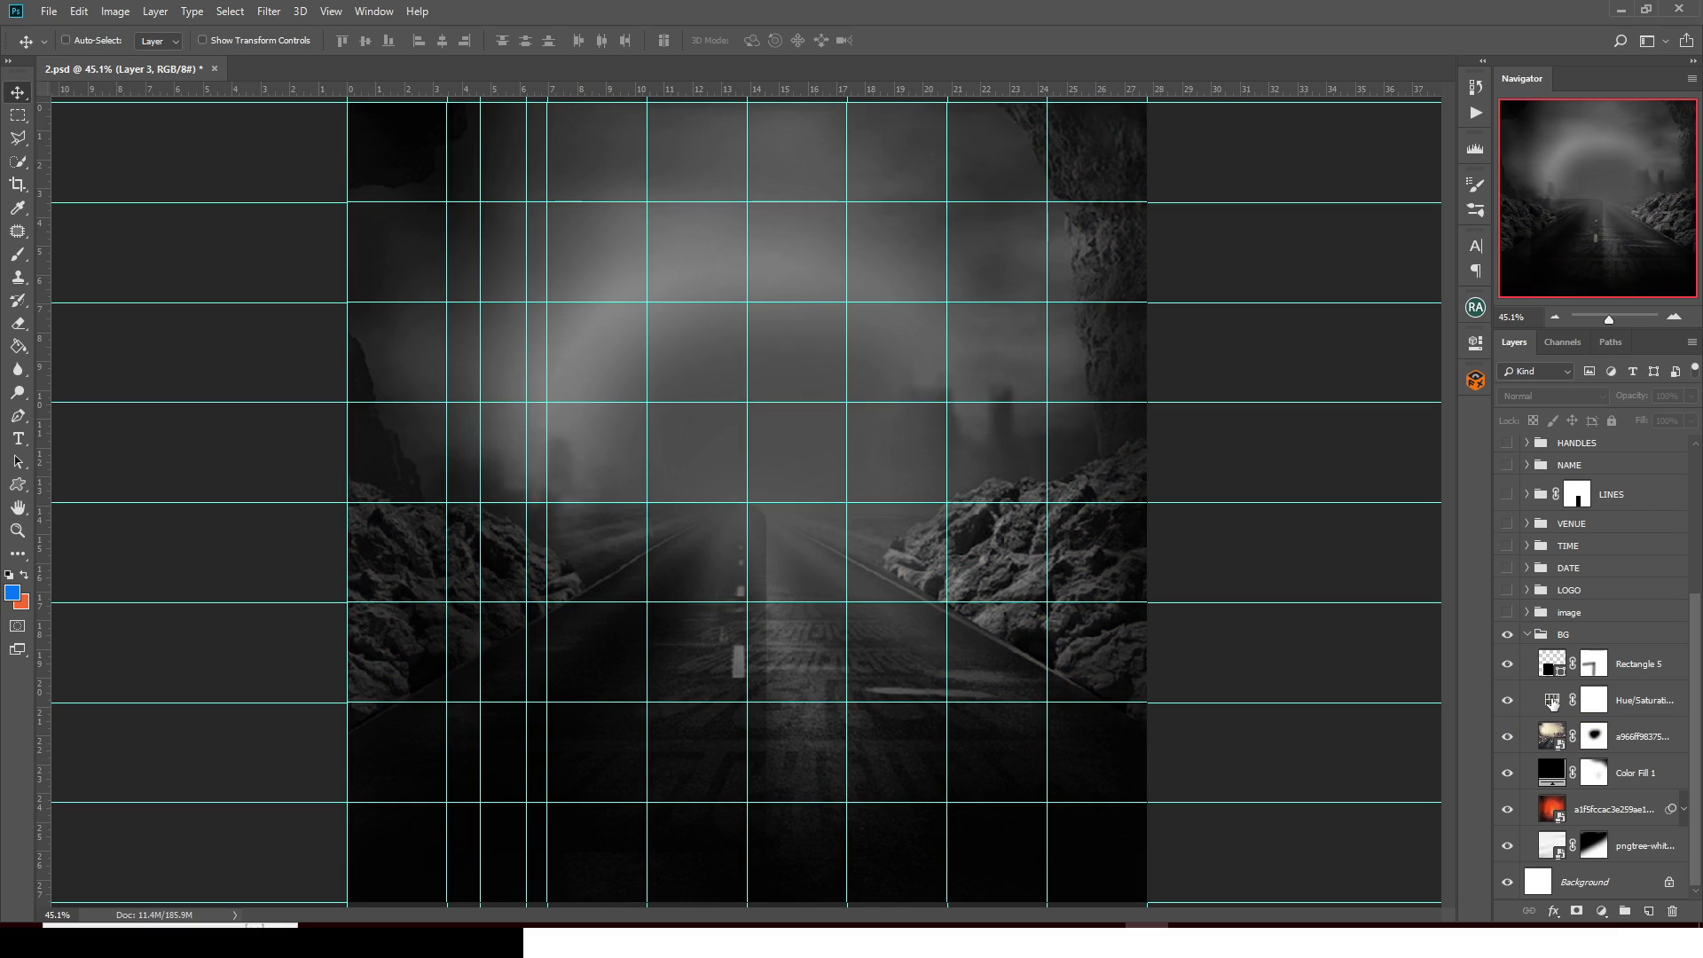
Try a cyan tint at Saturation +37, then set Saturation to −100 and collapse BG
{"action": "double_click", "coordinate": [1553, 700]}
{"action": "left_click_drag", "start_coordinate": [1221, 495], "coordinate": [1423, 456]}
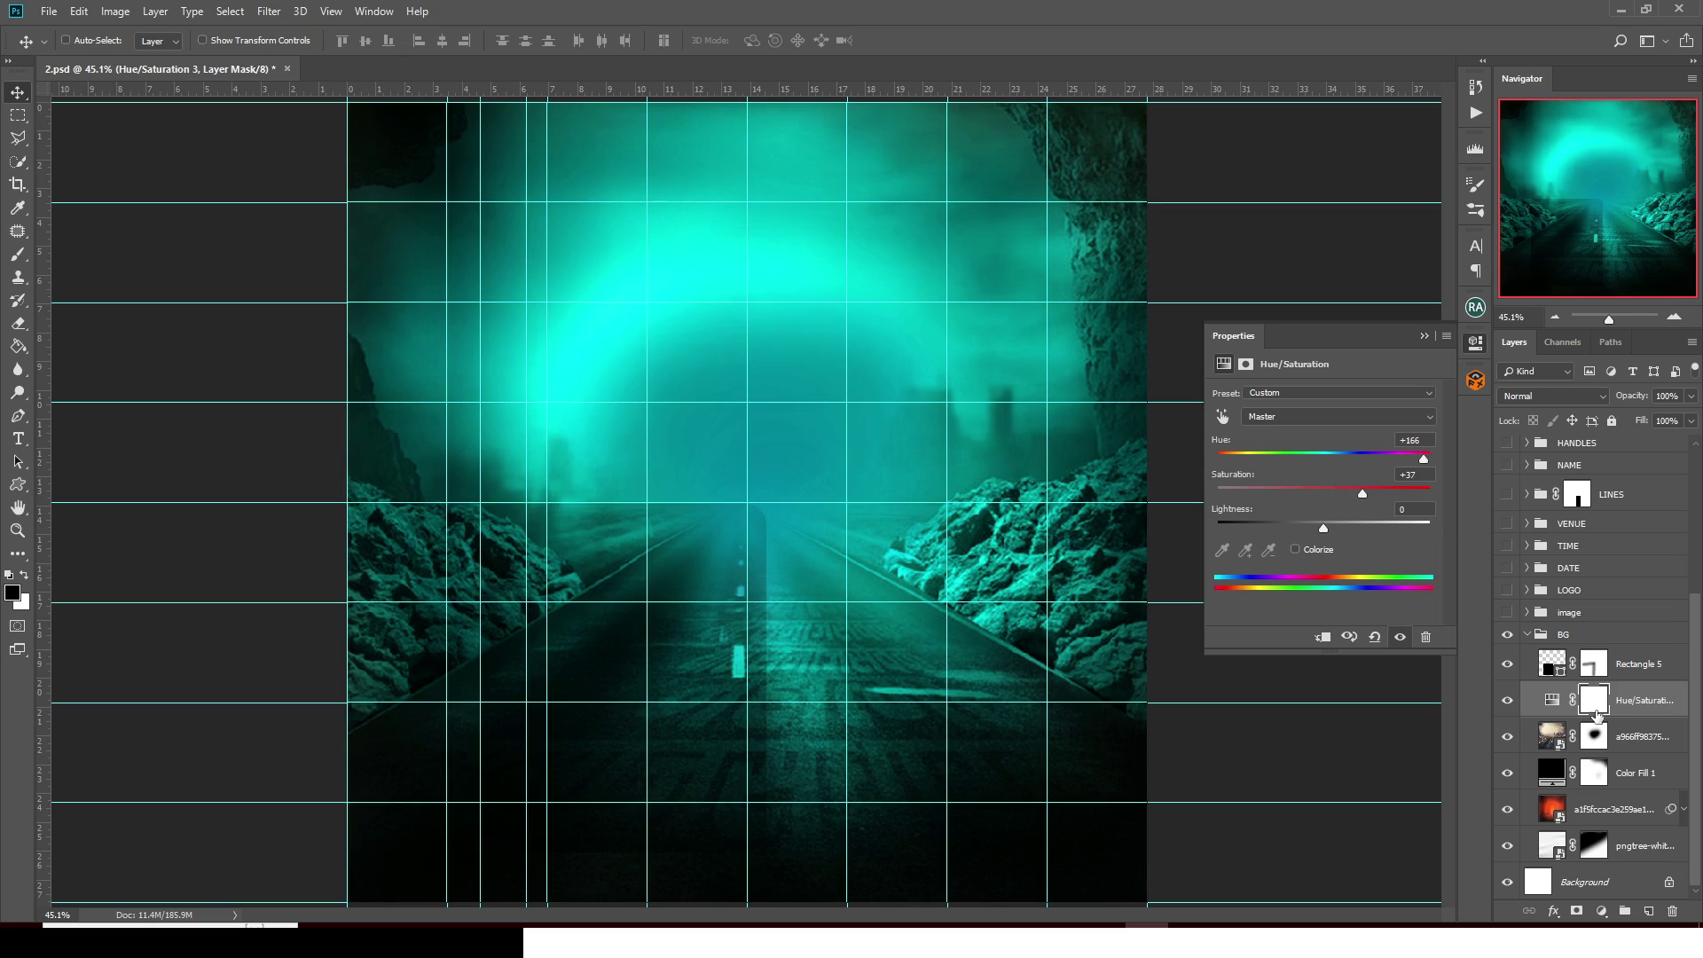
{"action": "left_click", "coordinate": [1508, 701]}
{"action": "left_click", "coordinate": [1508, 701]}
{"action": "left_click_drag", "start_coordinate": [1366, 493], "coordinate": [1217, 494]}
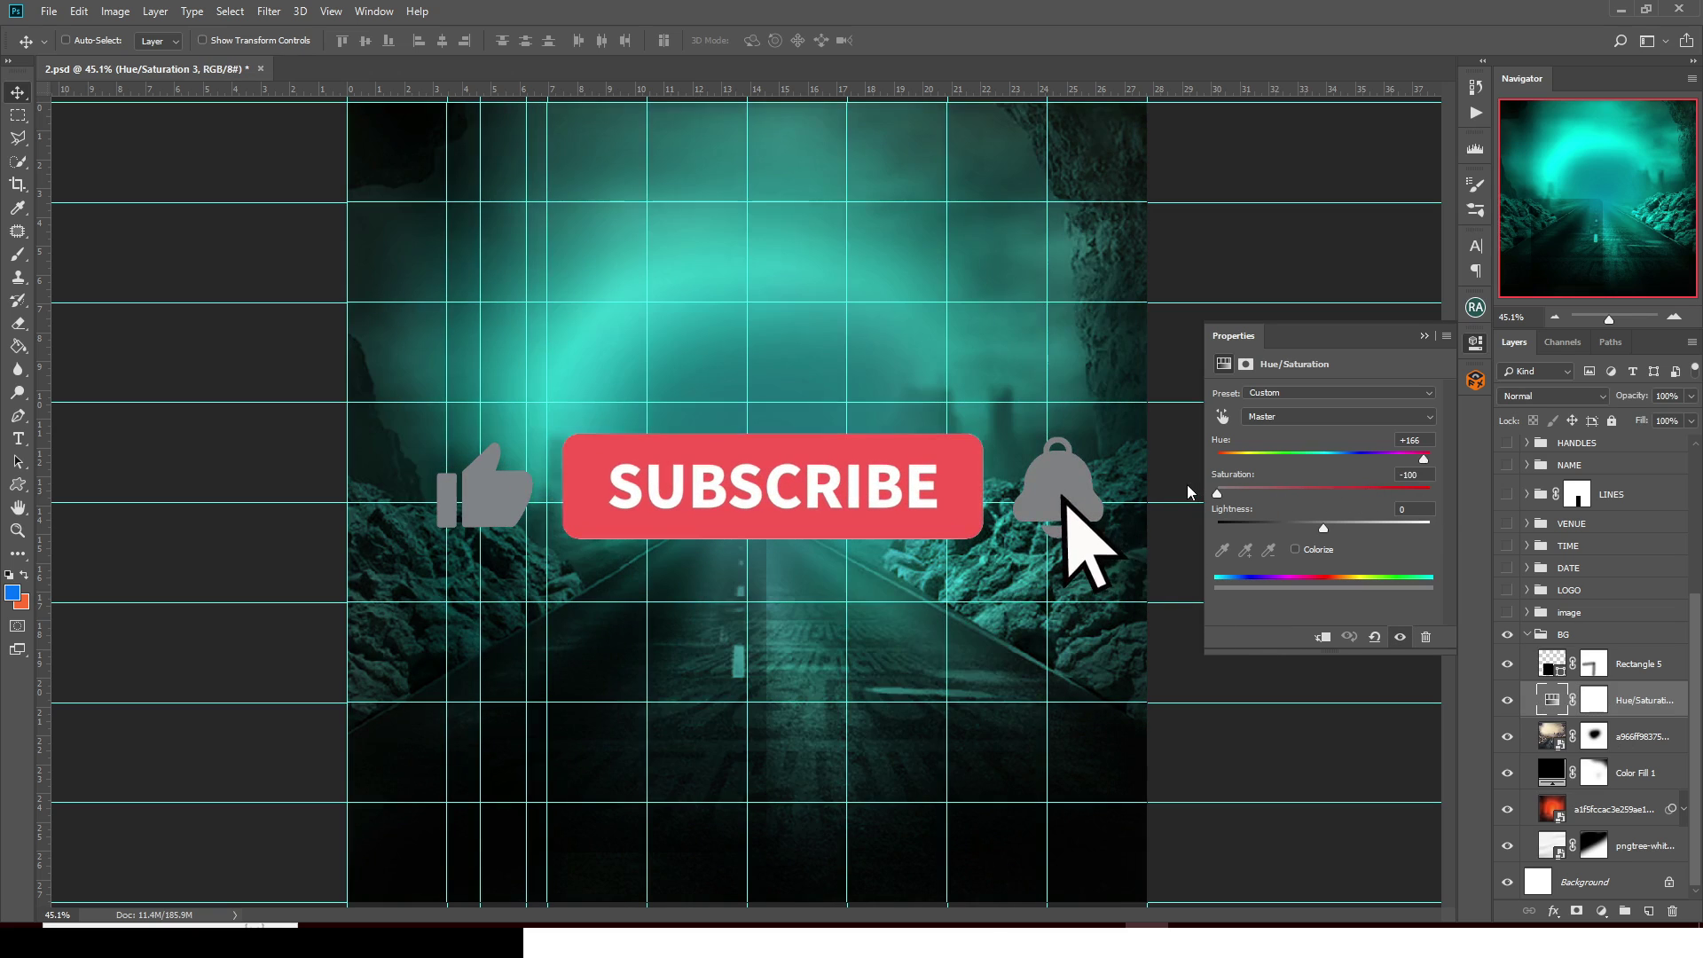
{"action": "left_click", "coordinate": [1424, 336]}
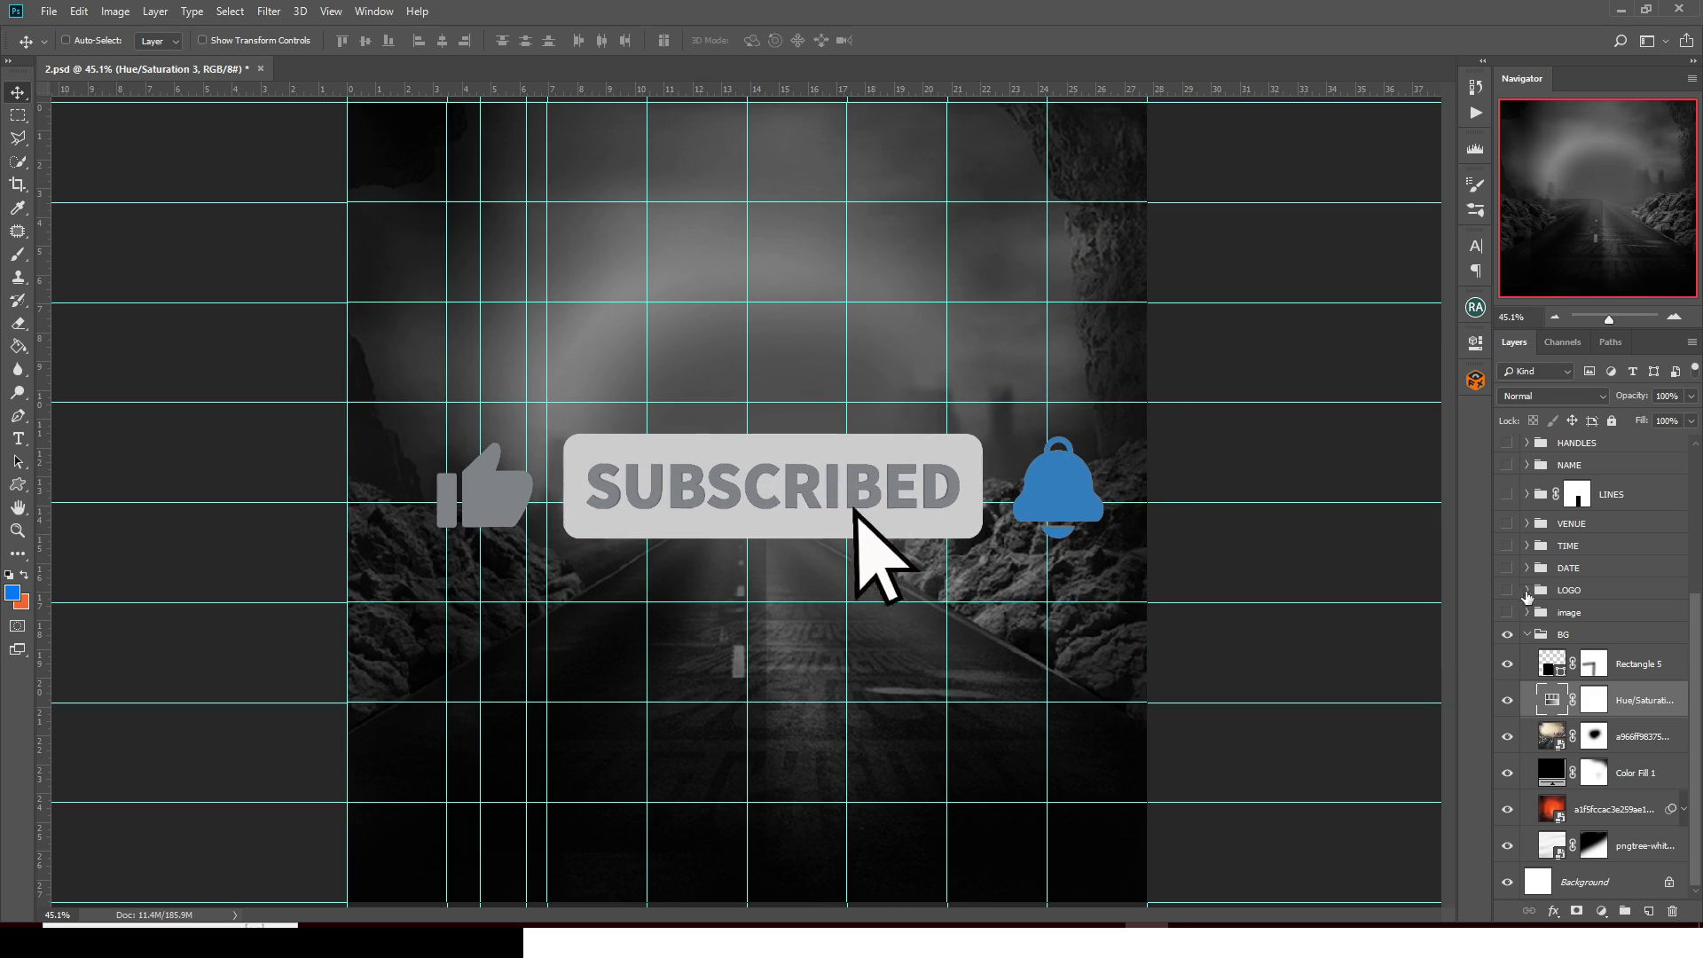
{"action": "left_click", "coordinate": [1528, 635]}
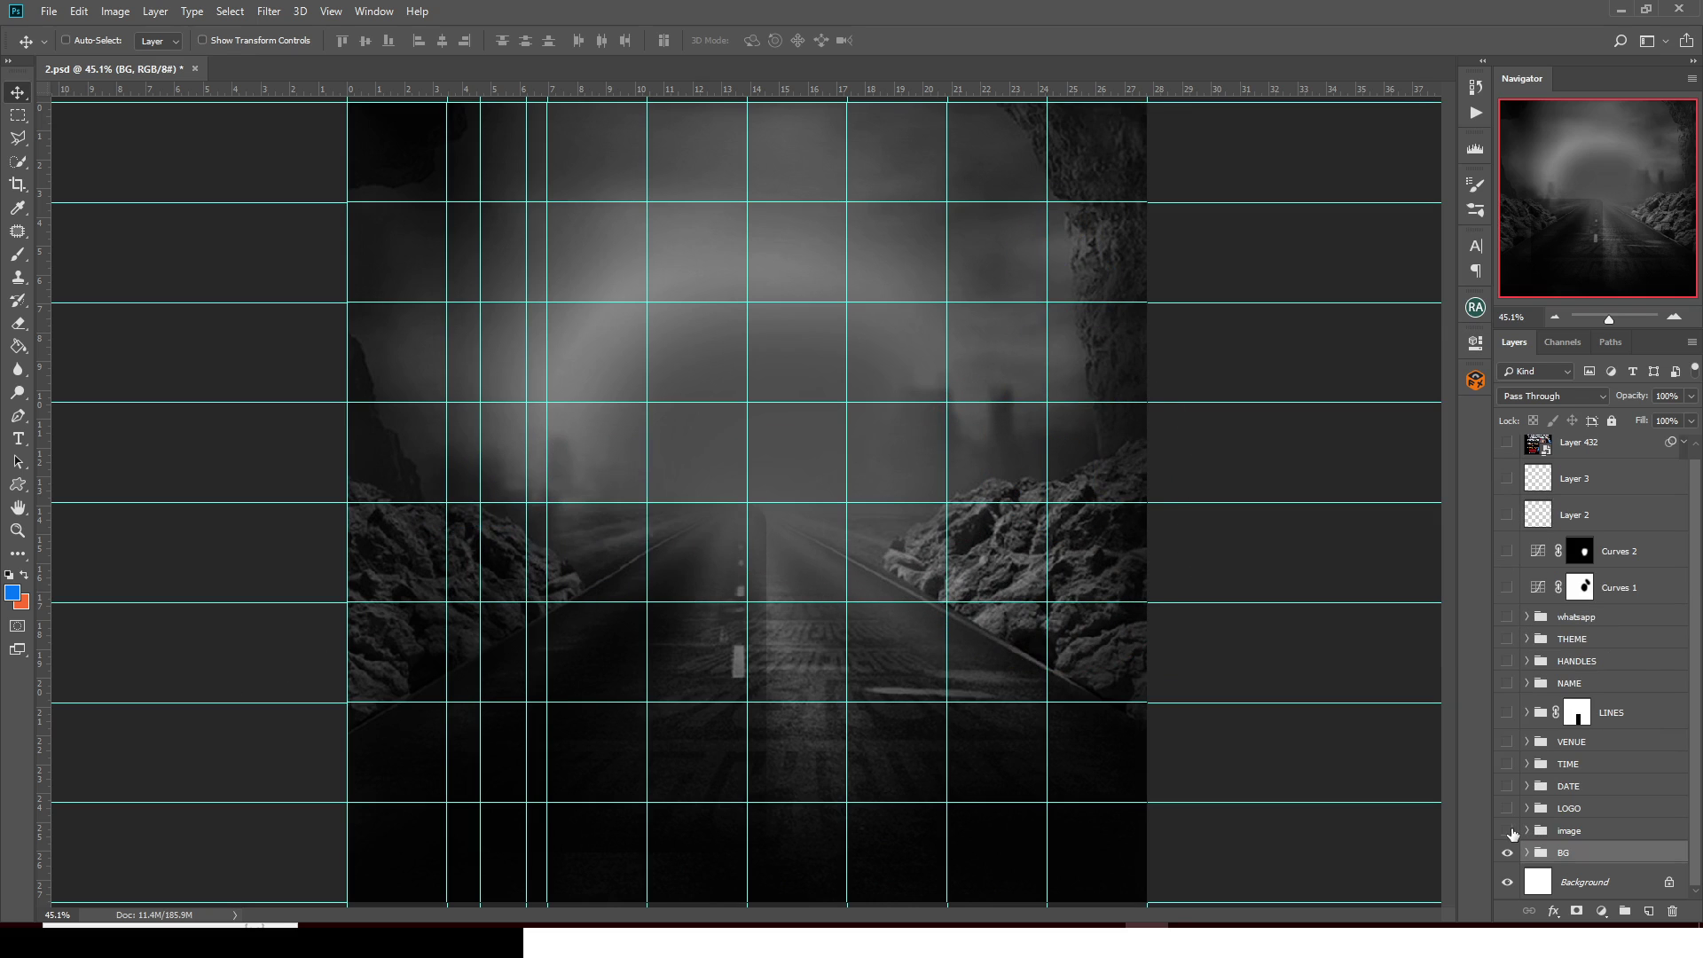
Show the image, LOGO, DATE, TIME, VENUE and LINES groups
{"action": "left_click", "coordinate": [1508, 831]}
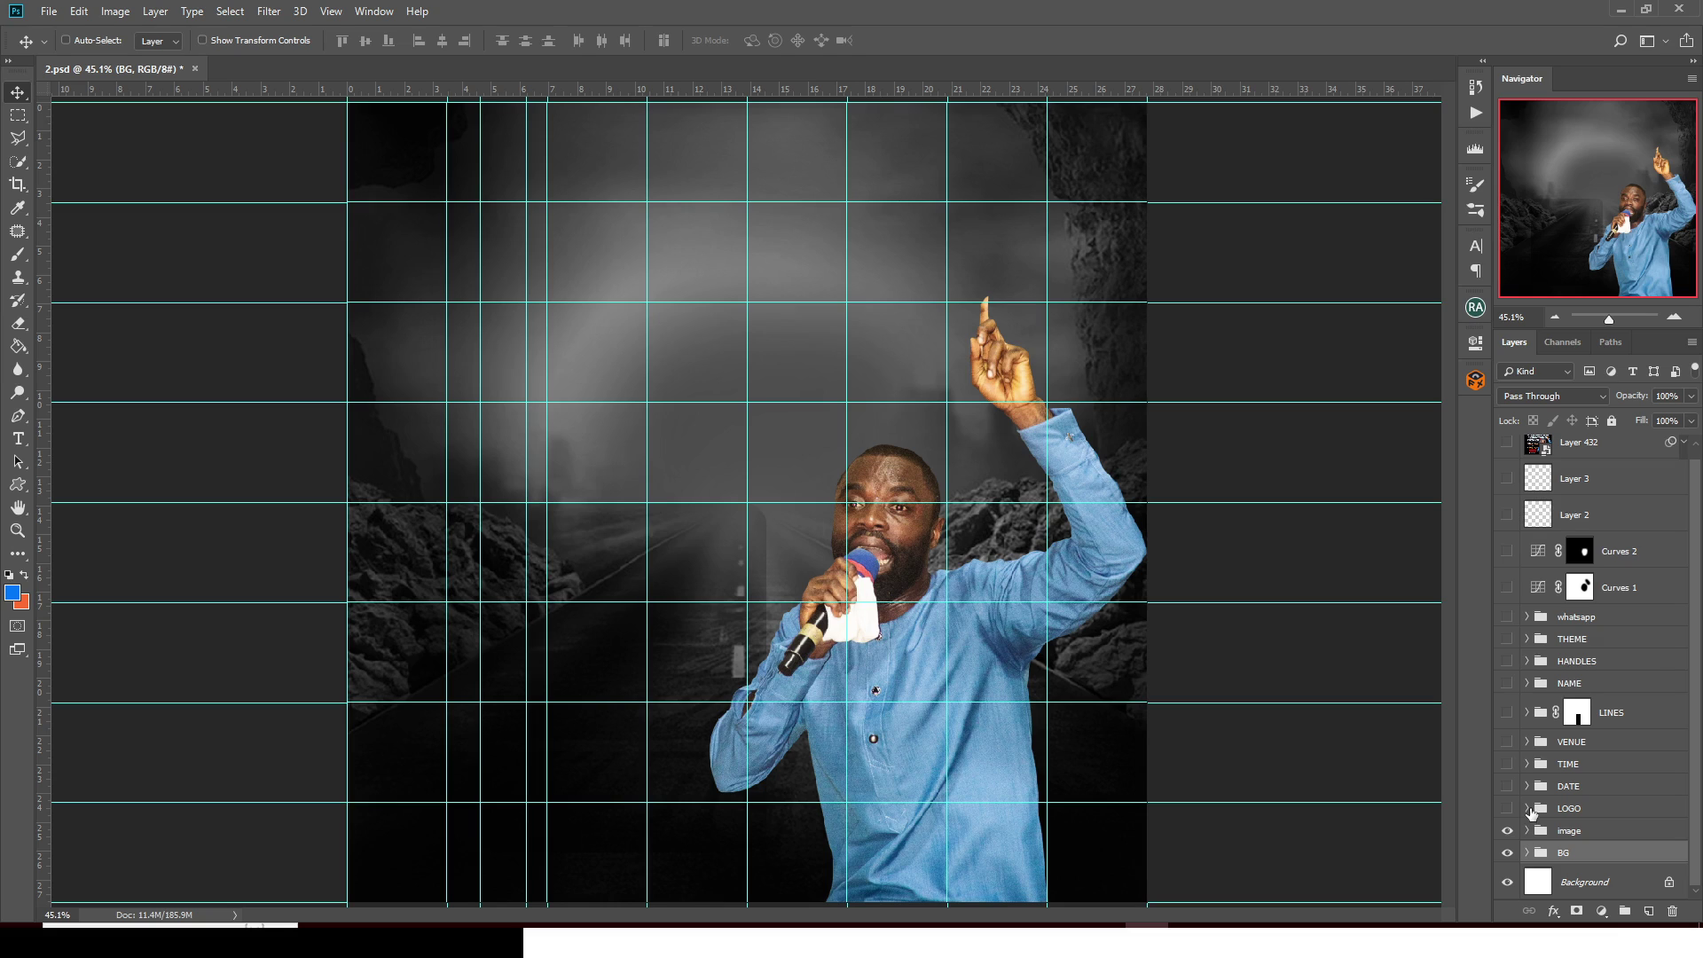
{"action": "left_click", "coordinate": [1564, 834]}
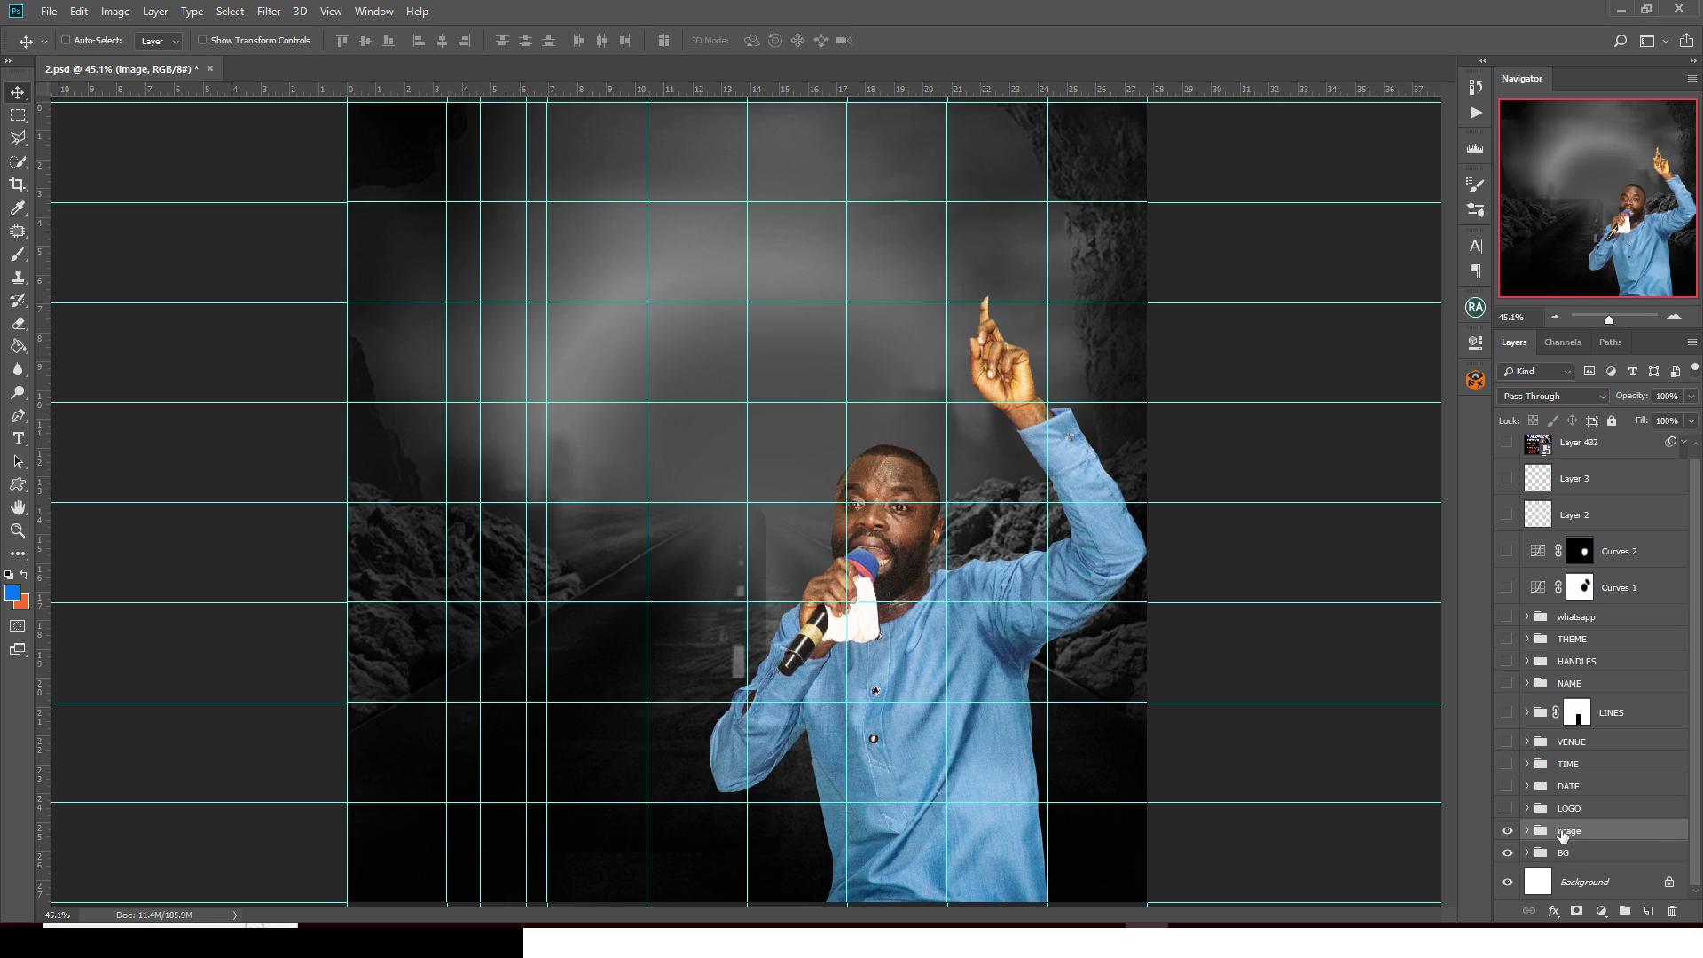
{"action": "left_click", "coordinate": [1507, 809]}
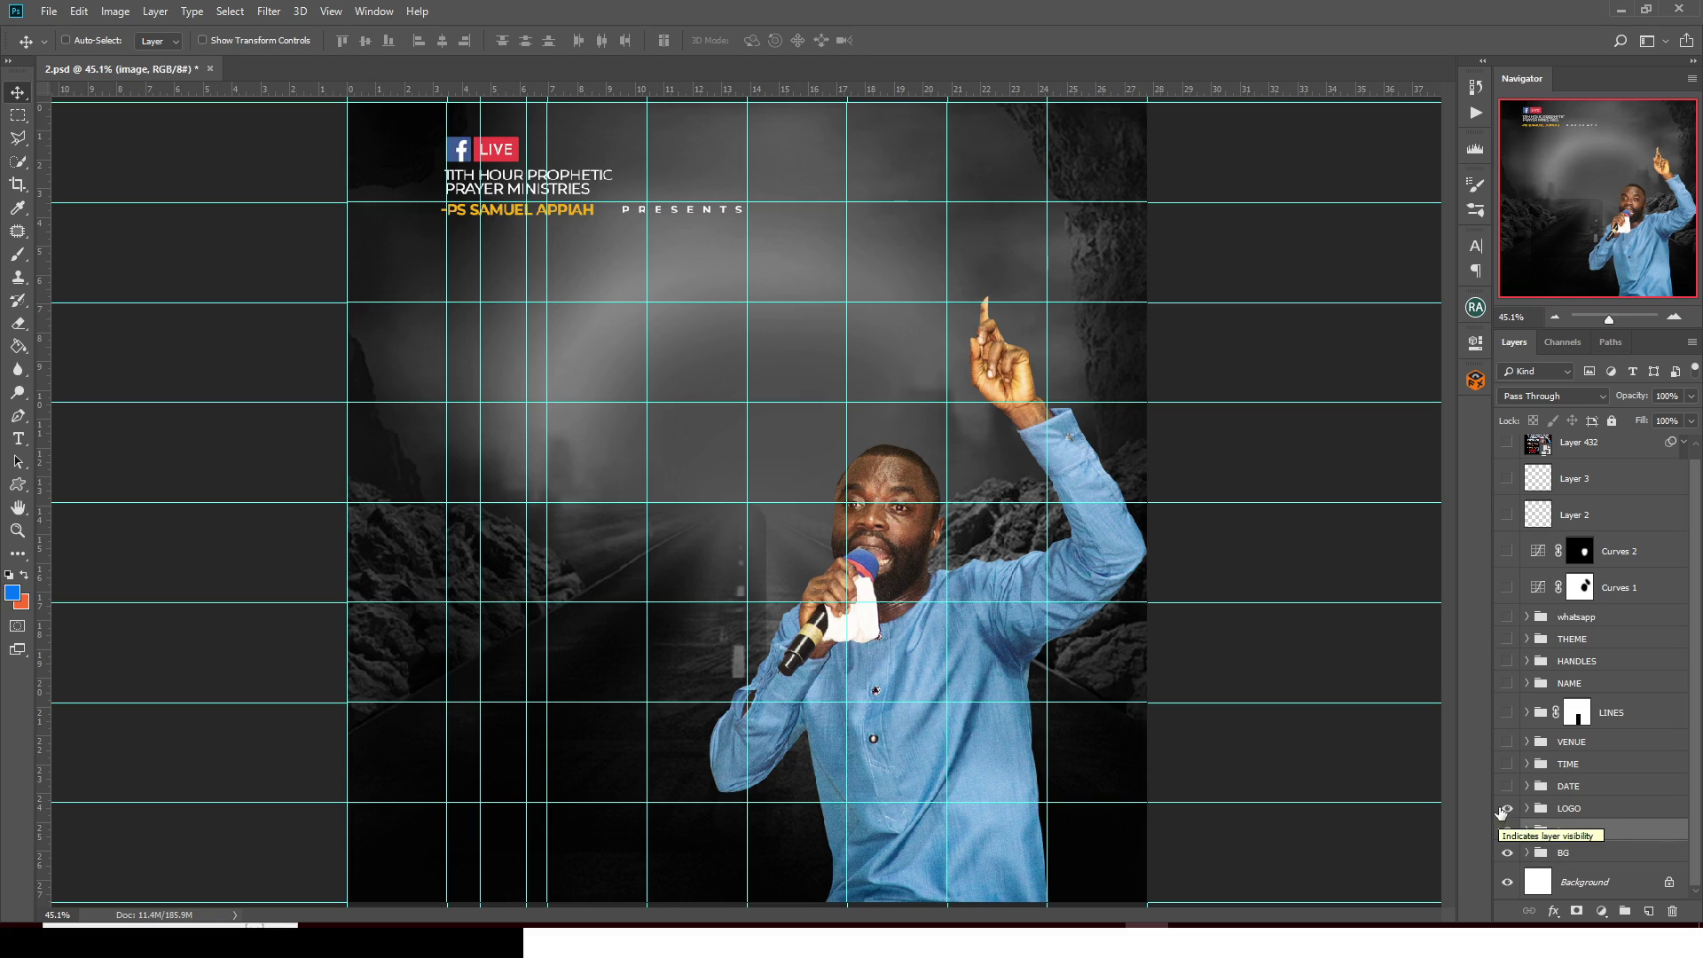
{"action": "left_click", "coordinate": [1507, 786]}
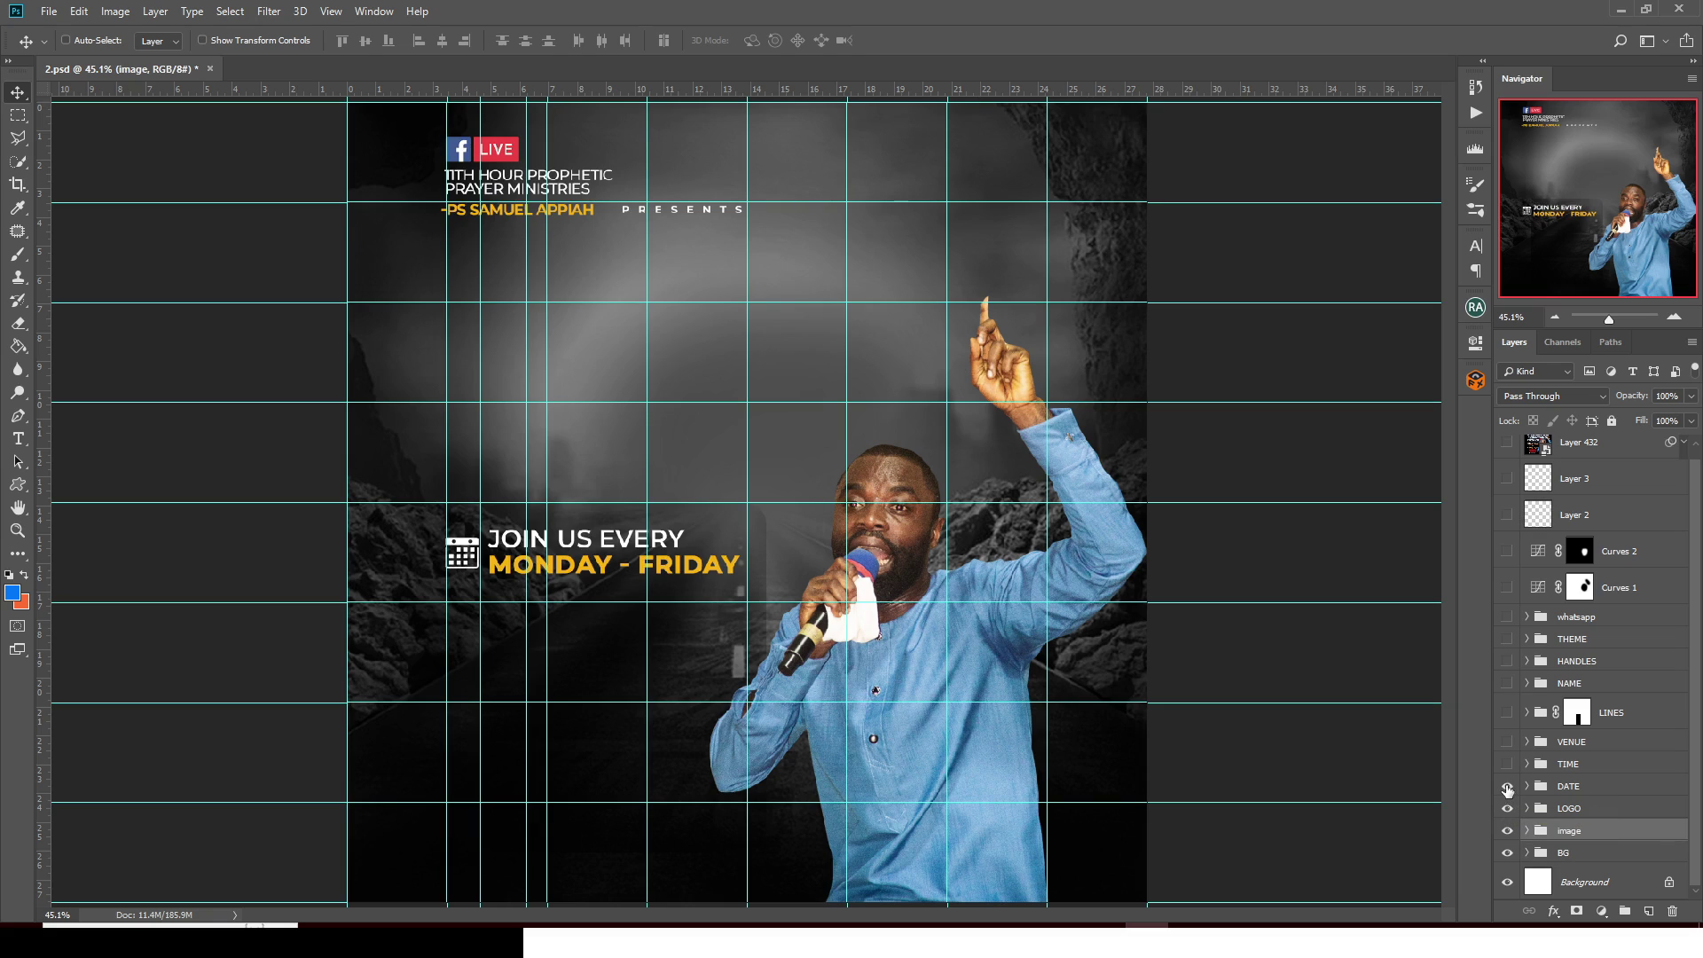
{"action": "left_click", "coordinate": [1507, 765]}
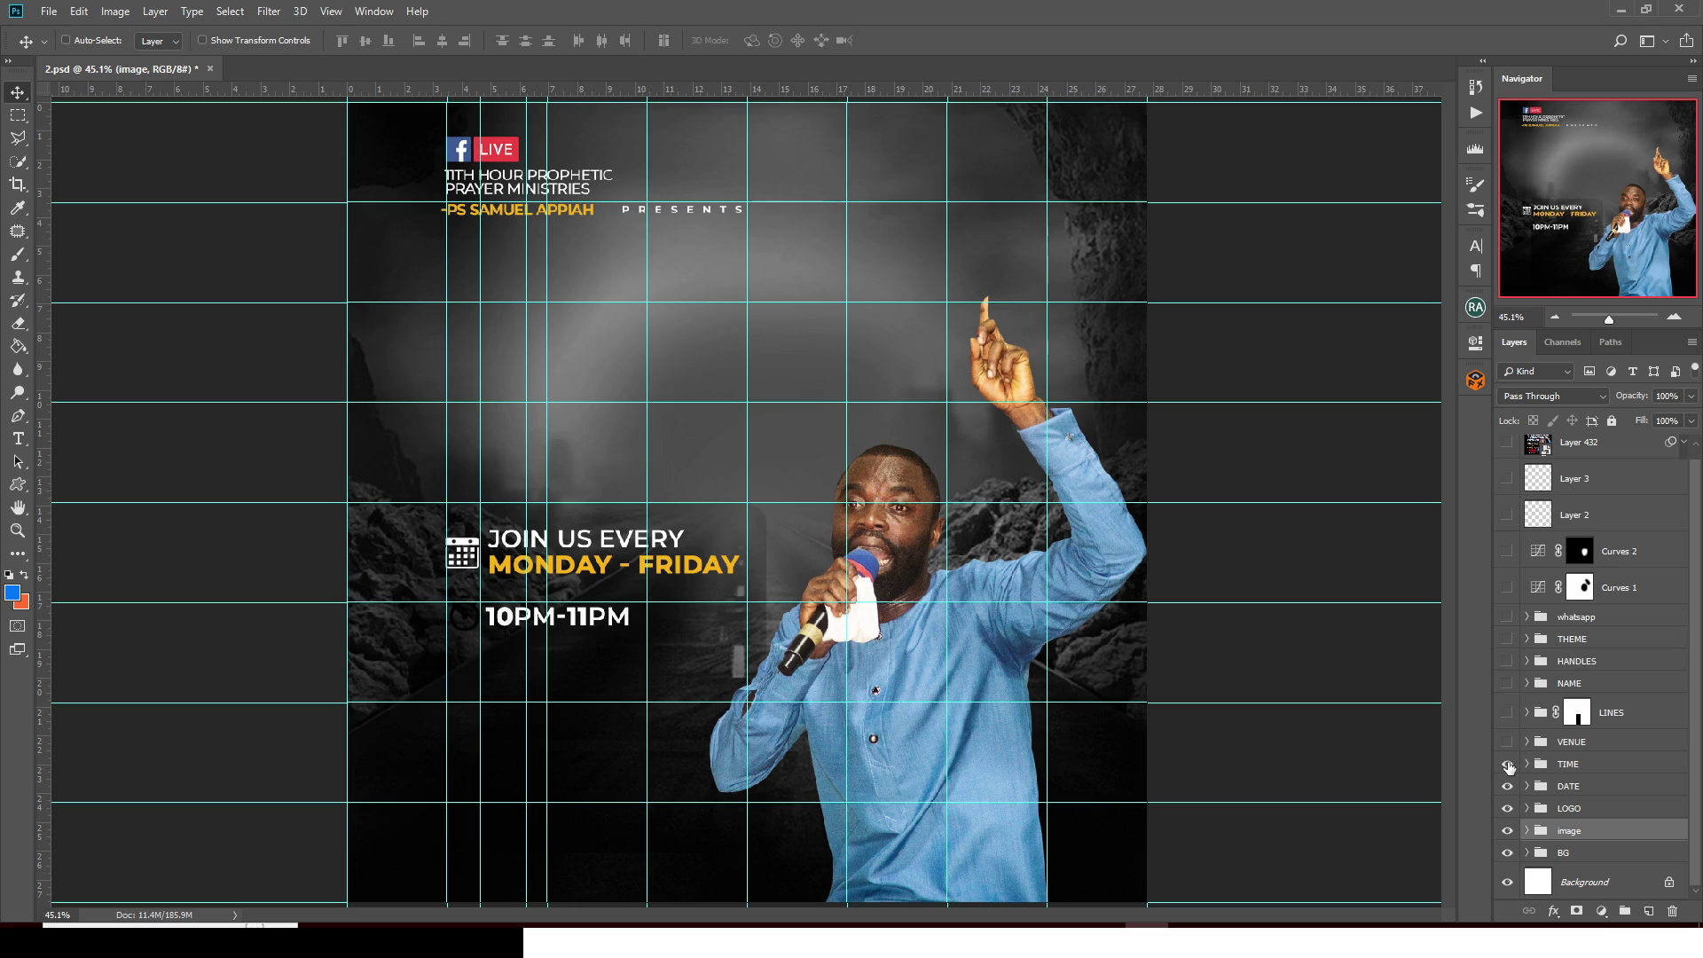
{"action": "left_click", "coordinate": [1508, 744]}
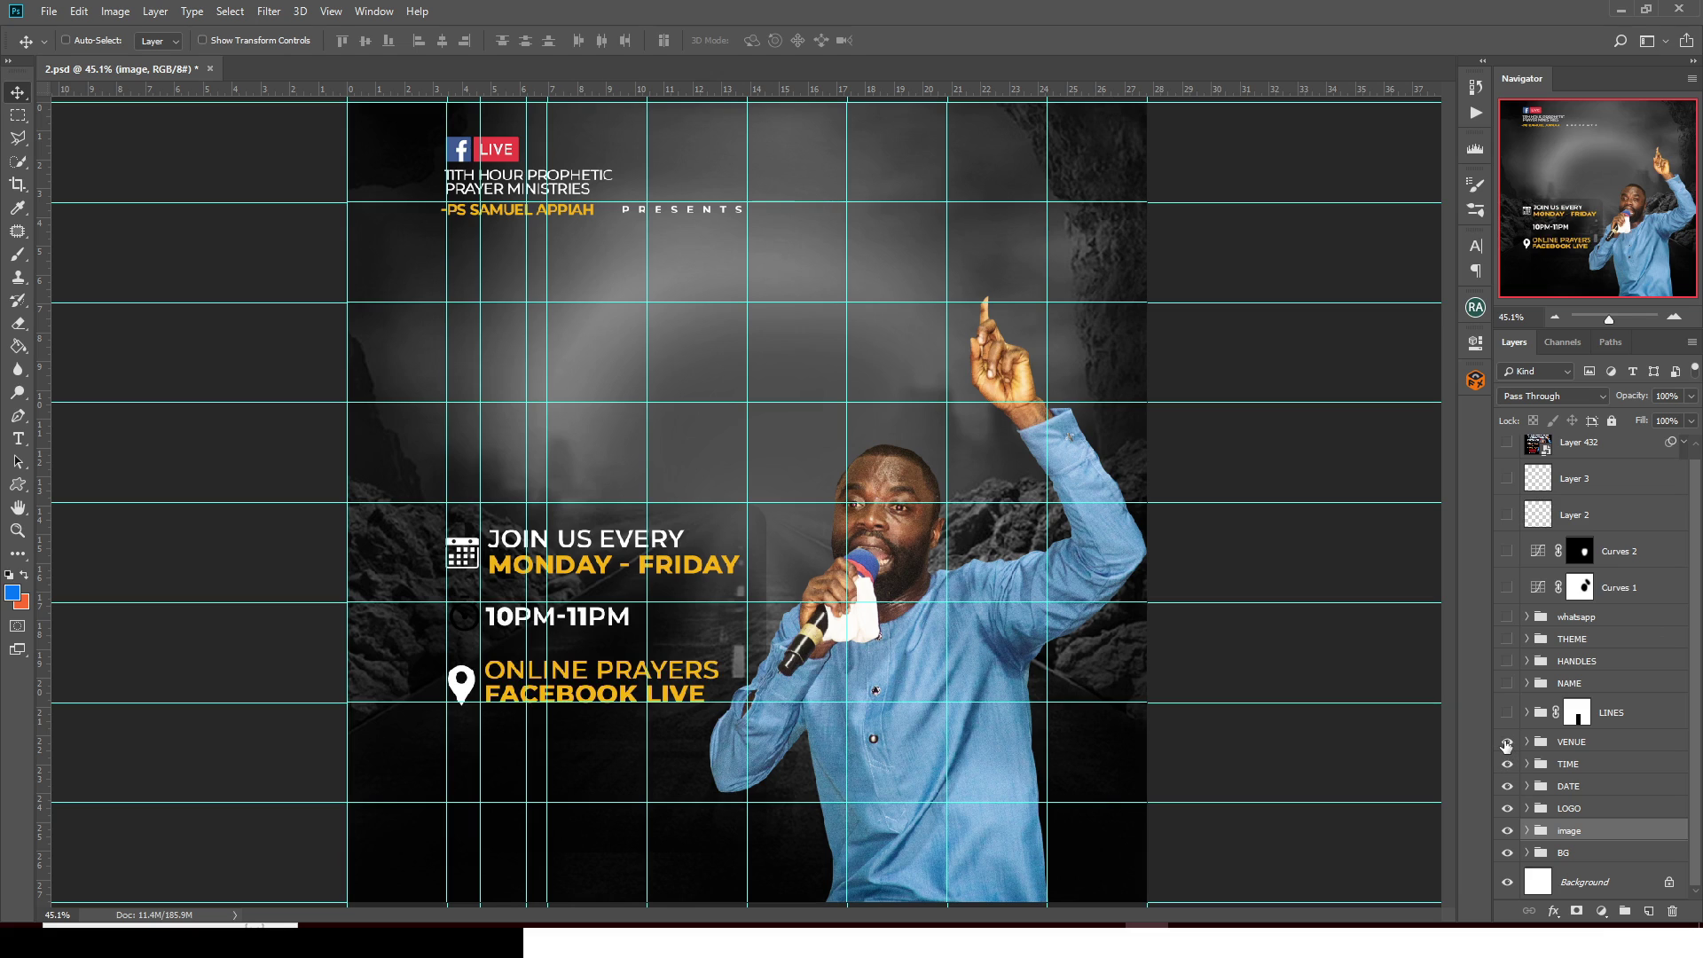
{"action": "left_click", "coordinate": [1506, 713]}
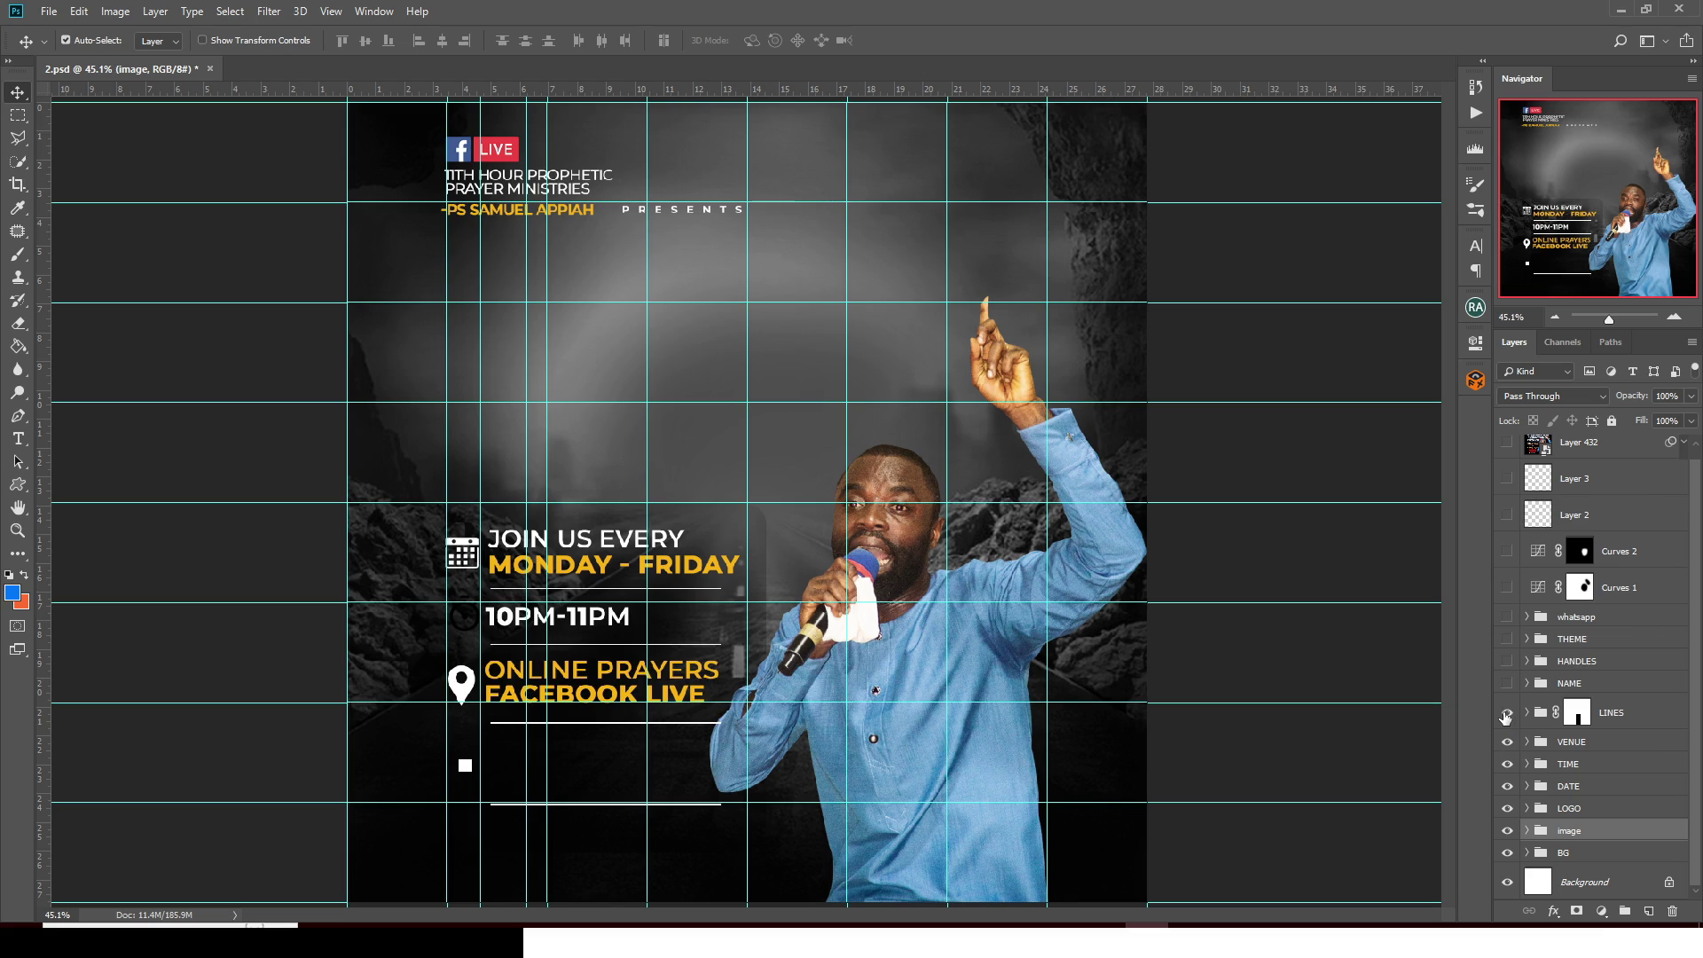
Hide the guides and show the NAME, HANDLES and THEME title groups
{"action": "key", "text": "ctrl+semicolon"}
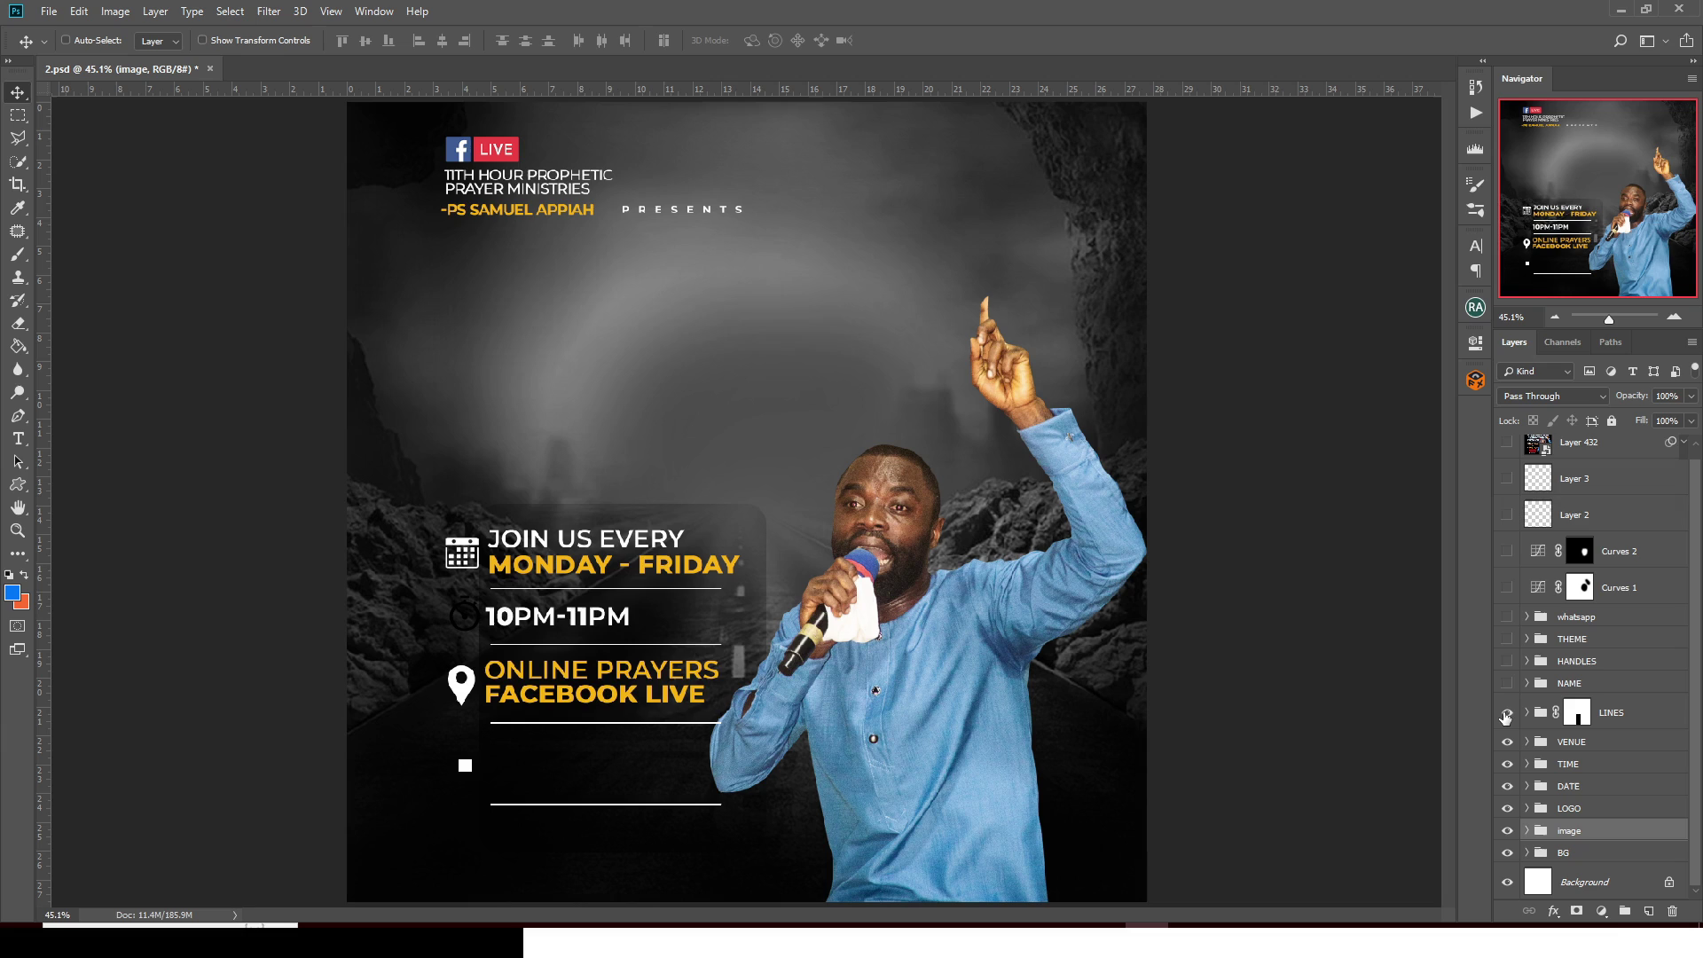
{"action": "left_click", "coordinate": [1507, 683]}
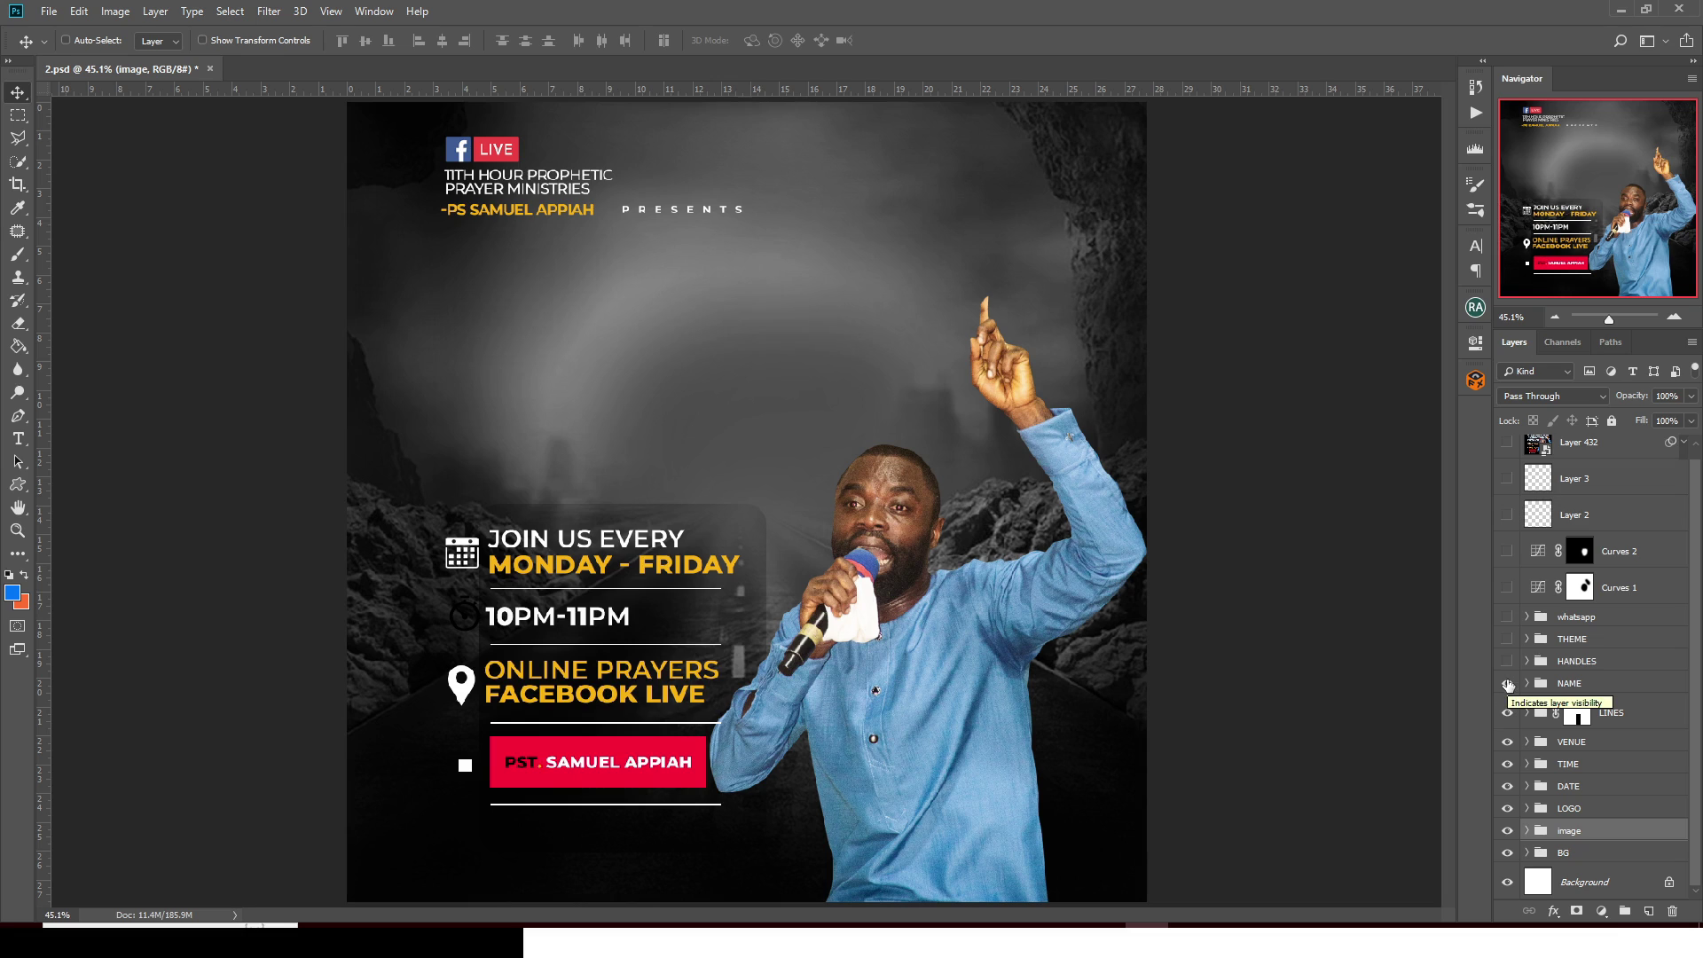
{"action": "left_click", "coordinate": [1508, 661]}
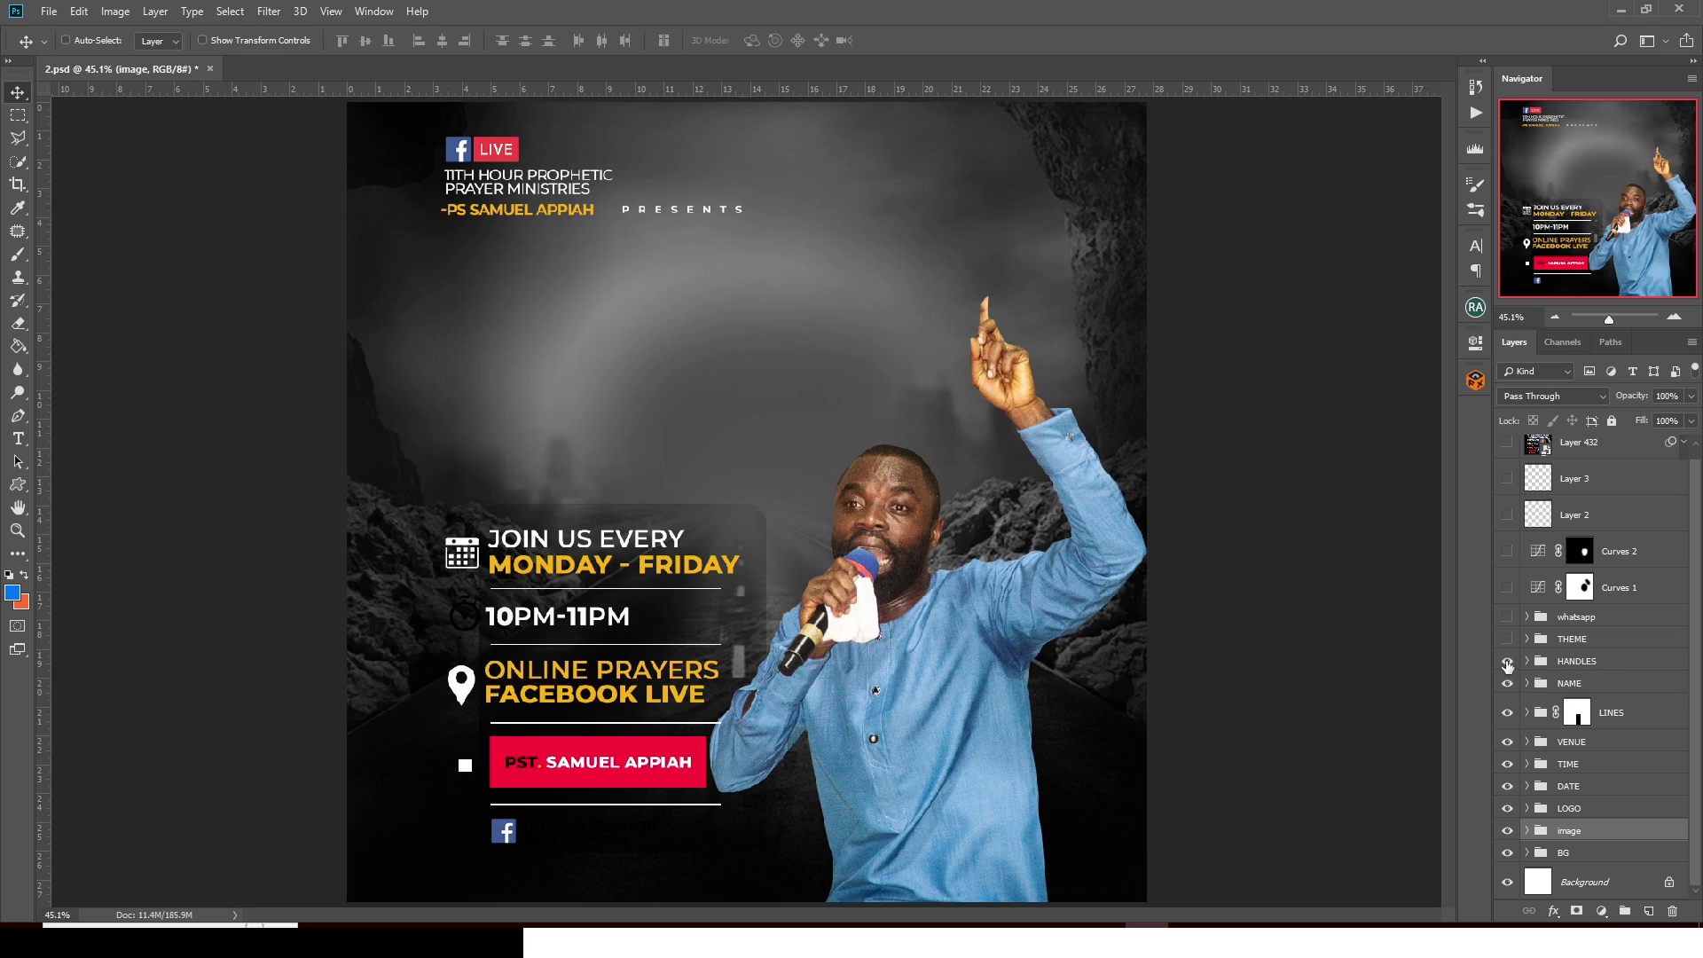
{"action": "left_click", "coordinate": [1508, 640]}
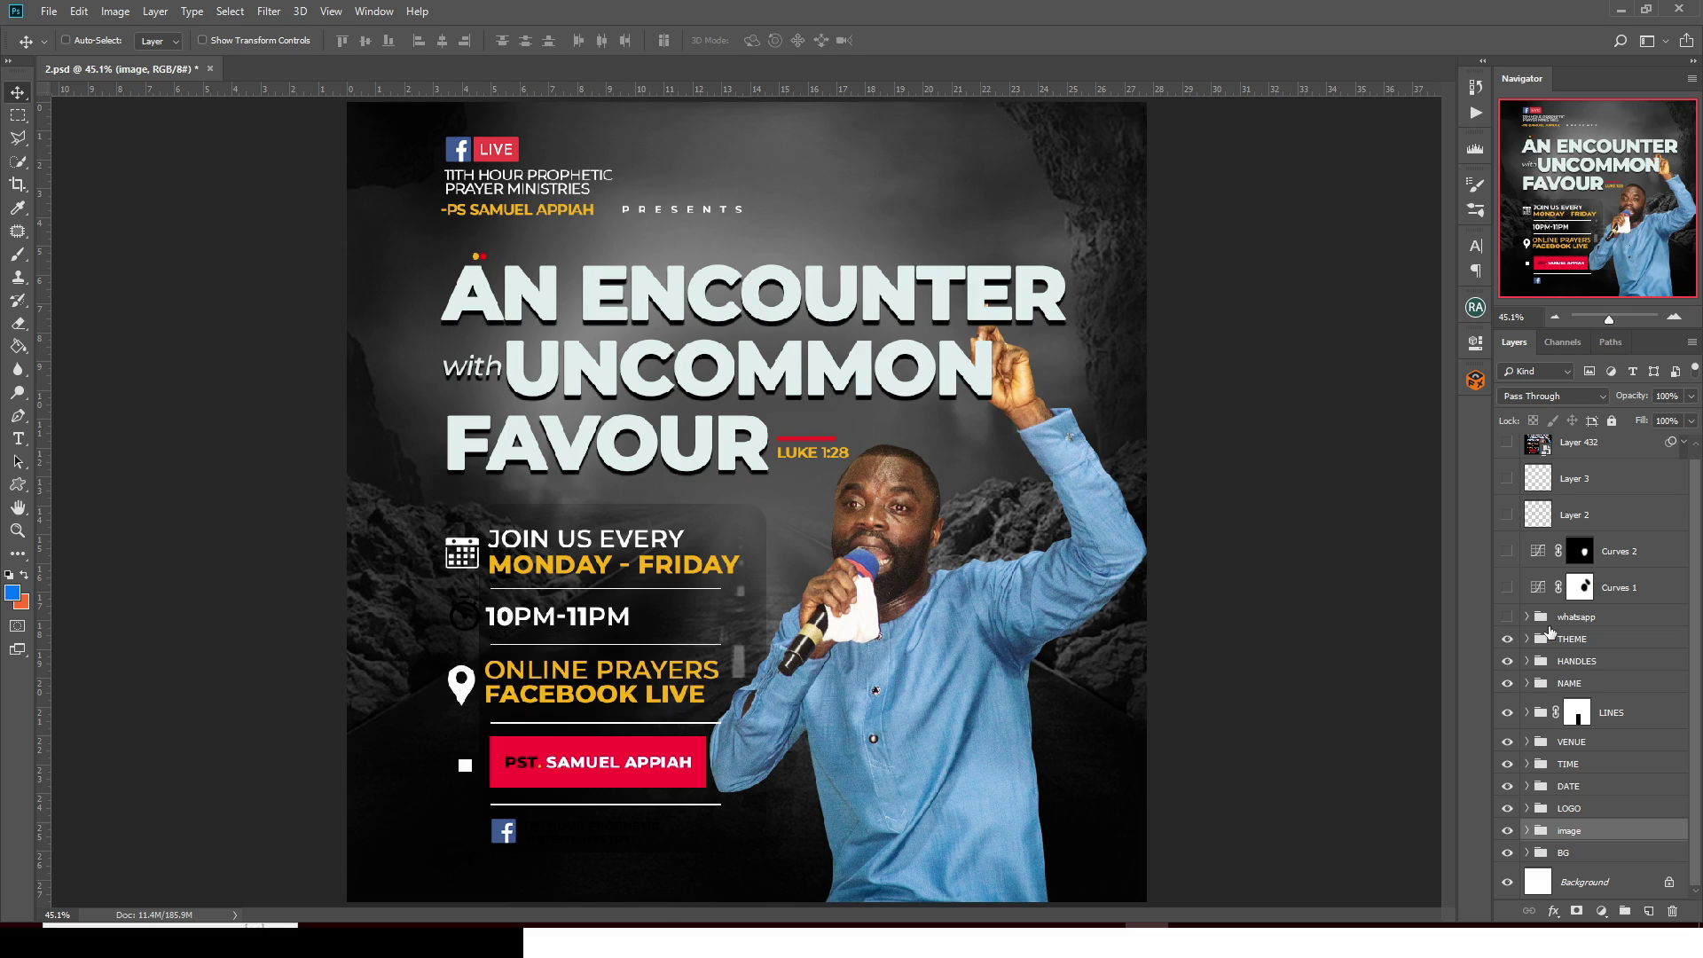
Set the ministry handle text colour to white in the HANDLES group
{"action": "left_click", "coordinate": [1527, 661]}
{"action": "left_click", "coordinate": [1600, 701]}
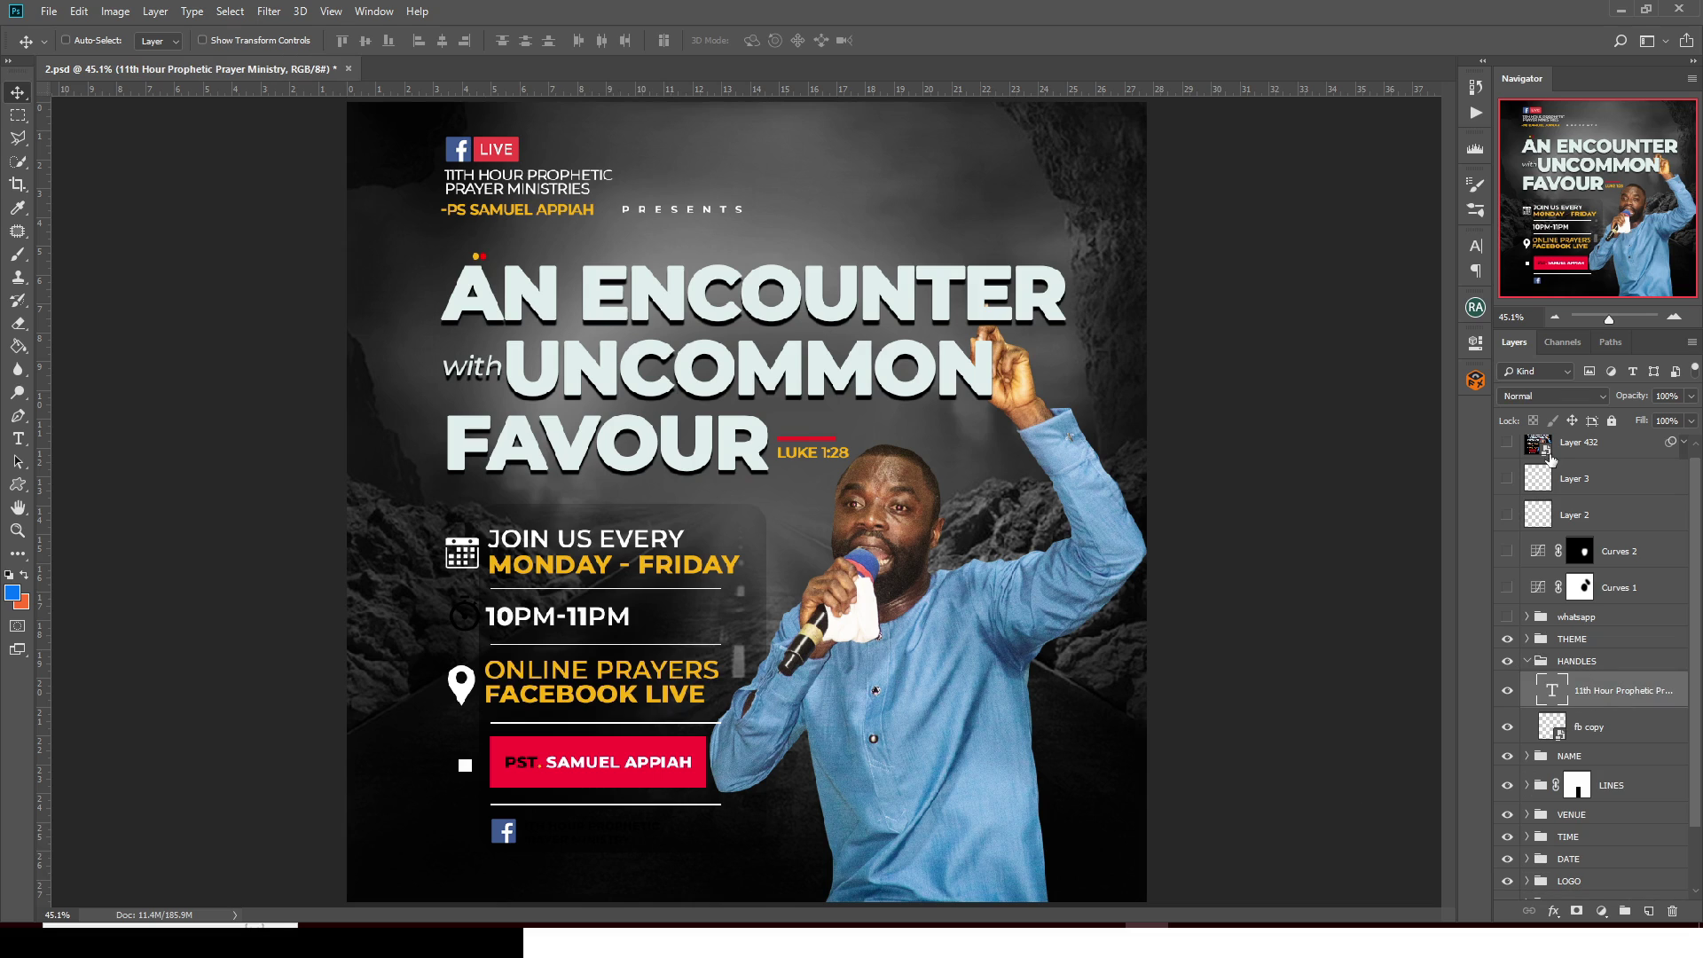
{"action": "left_click", "coordinate": [1476, 246]}
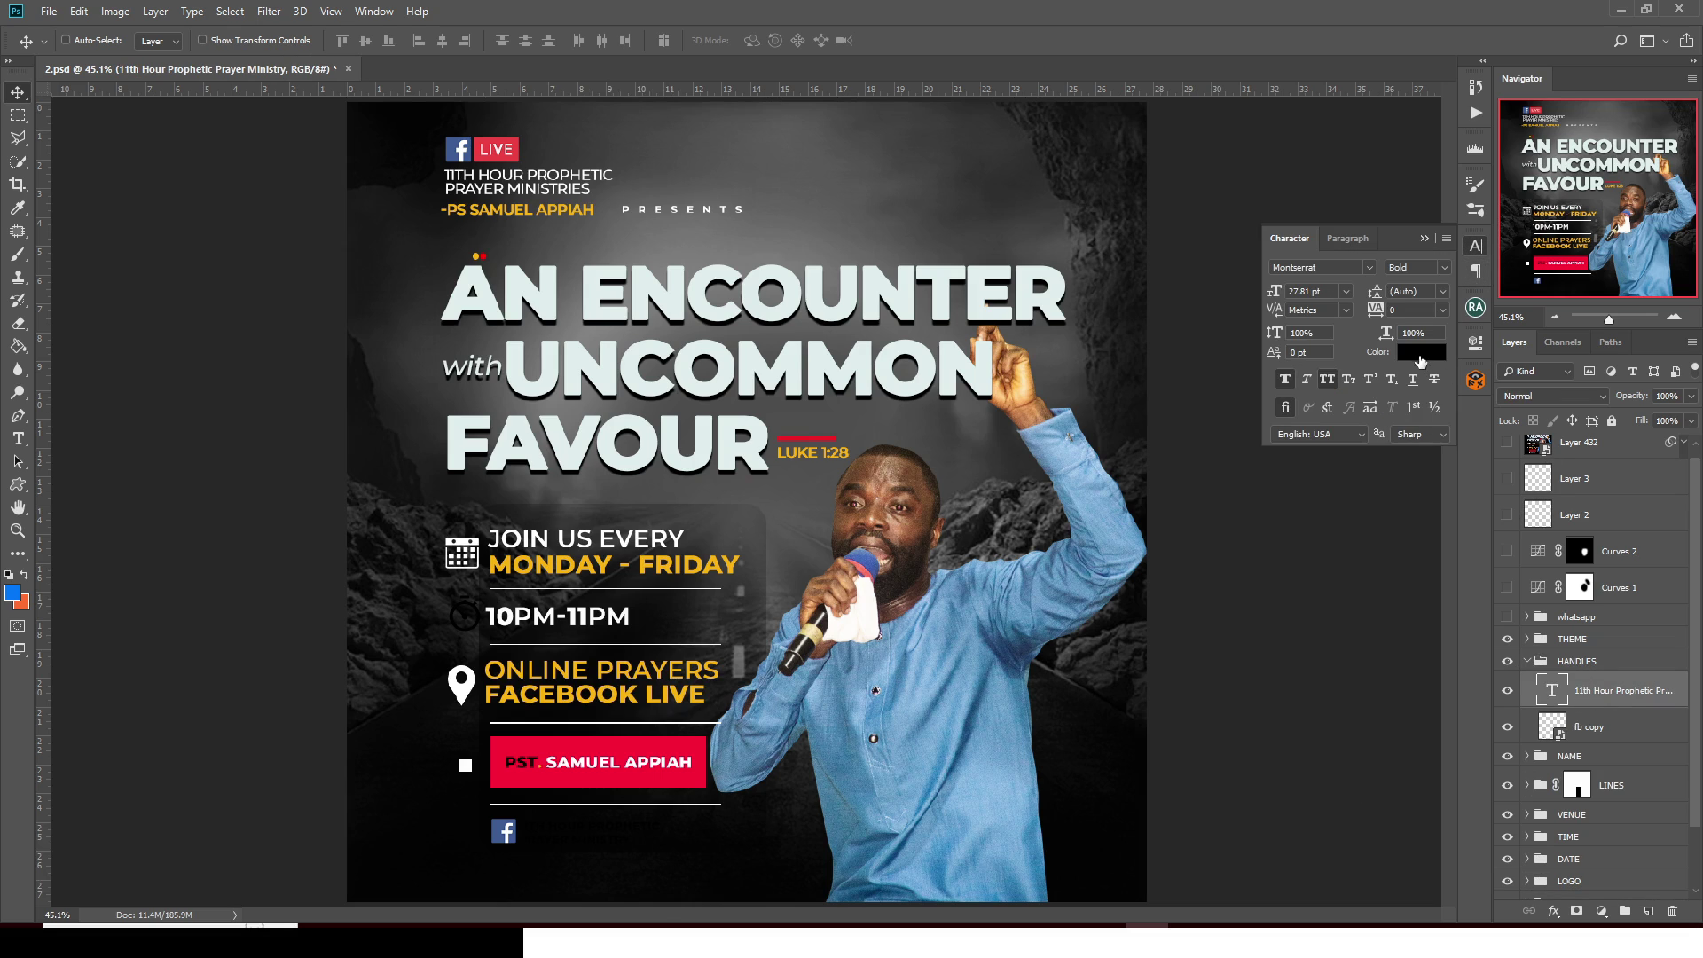
{"action": "left_click", "coordinate": [1422, 352]}
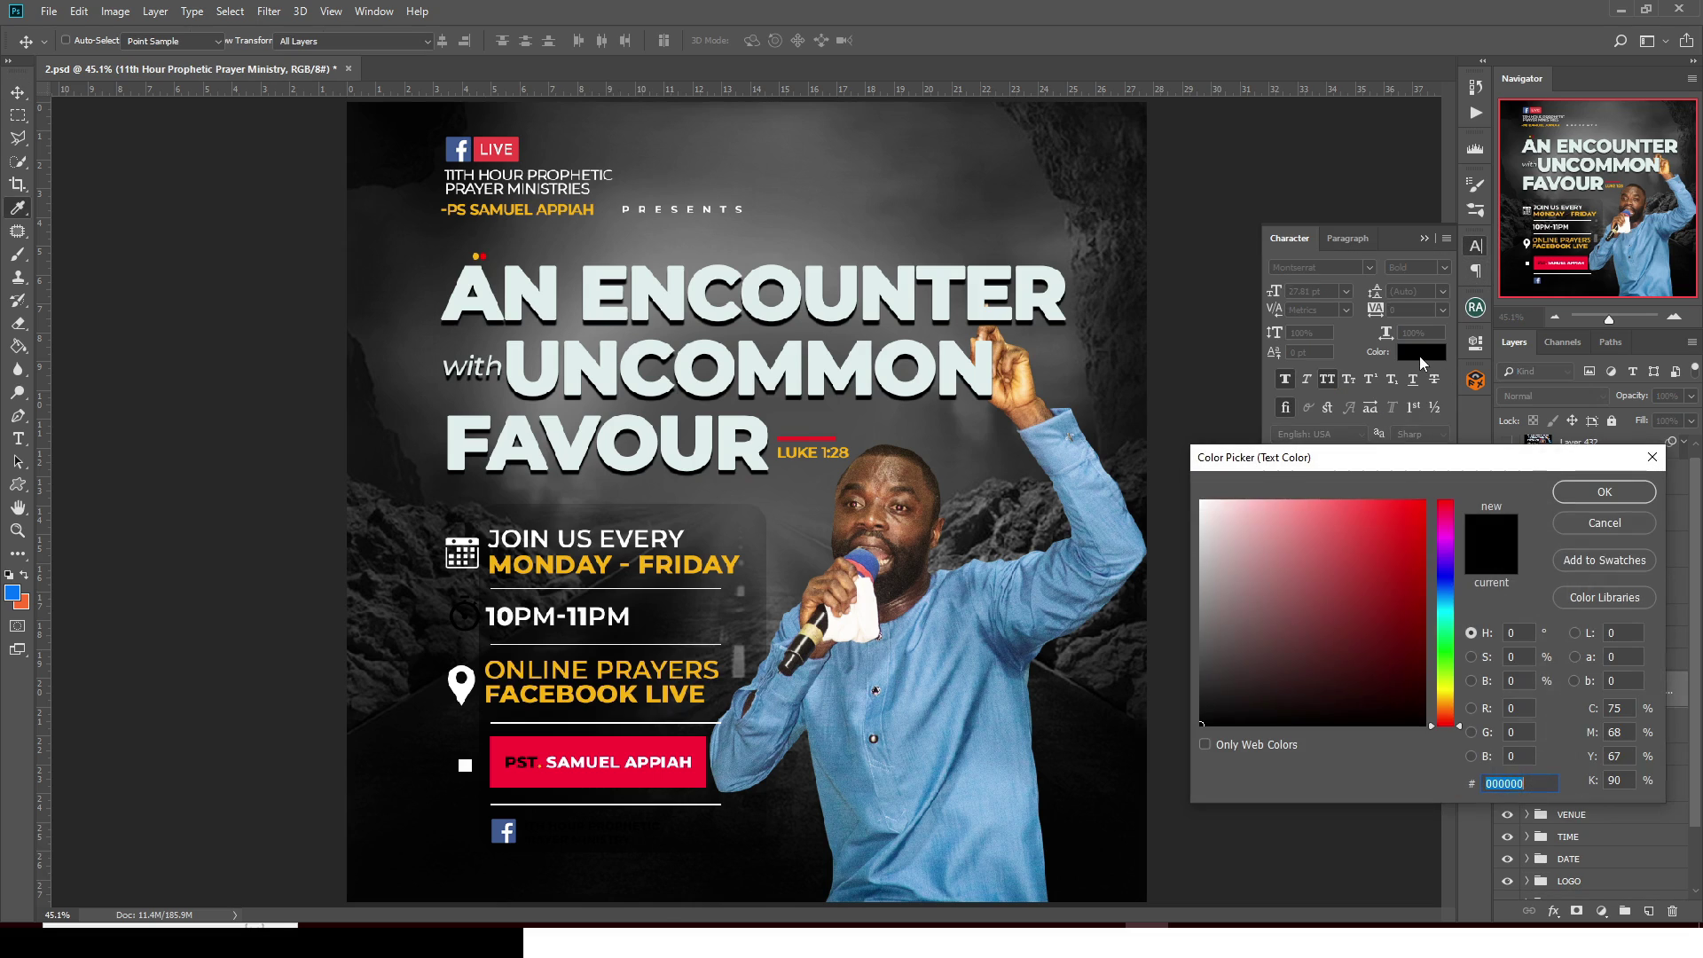
{"action": "left_click", "coordinate": [1262, 537]}
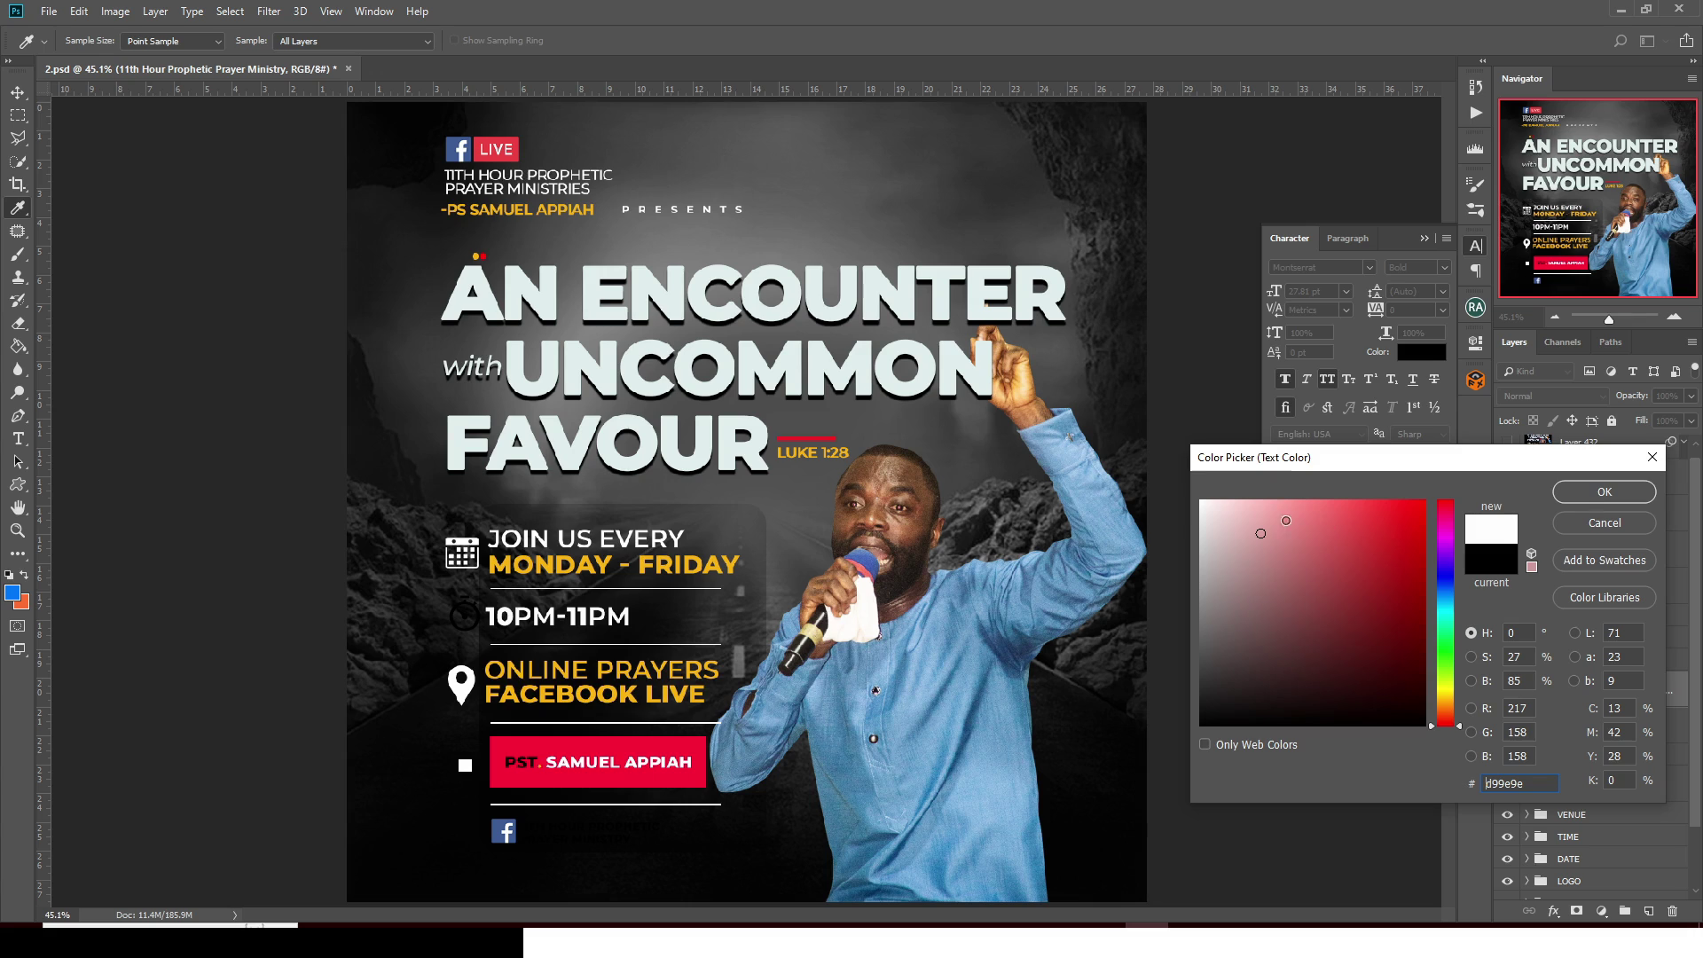
{"action": "left_click_drag", "start_coordinate": [1286, 521], "coordinate": [1212, 506]}
{"action": "left_click", "coordinate": [1584, 497]}
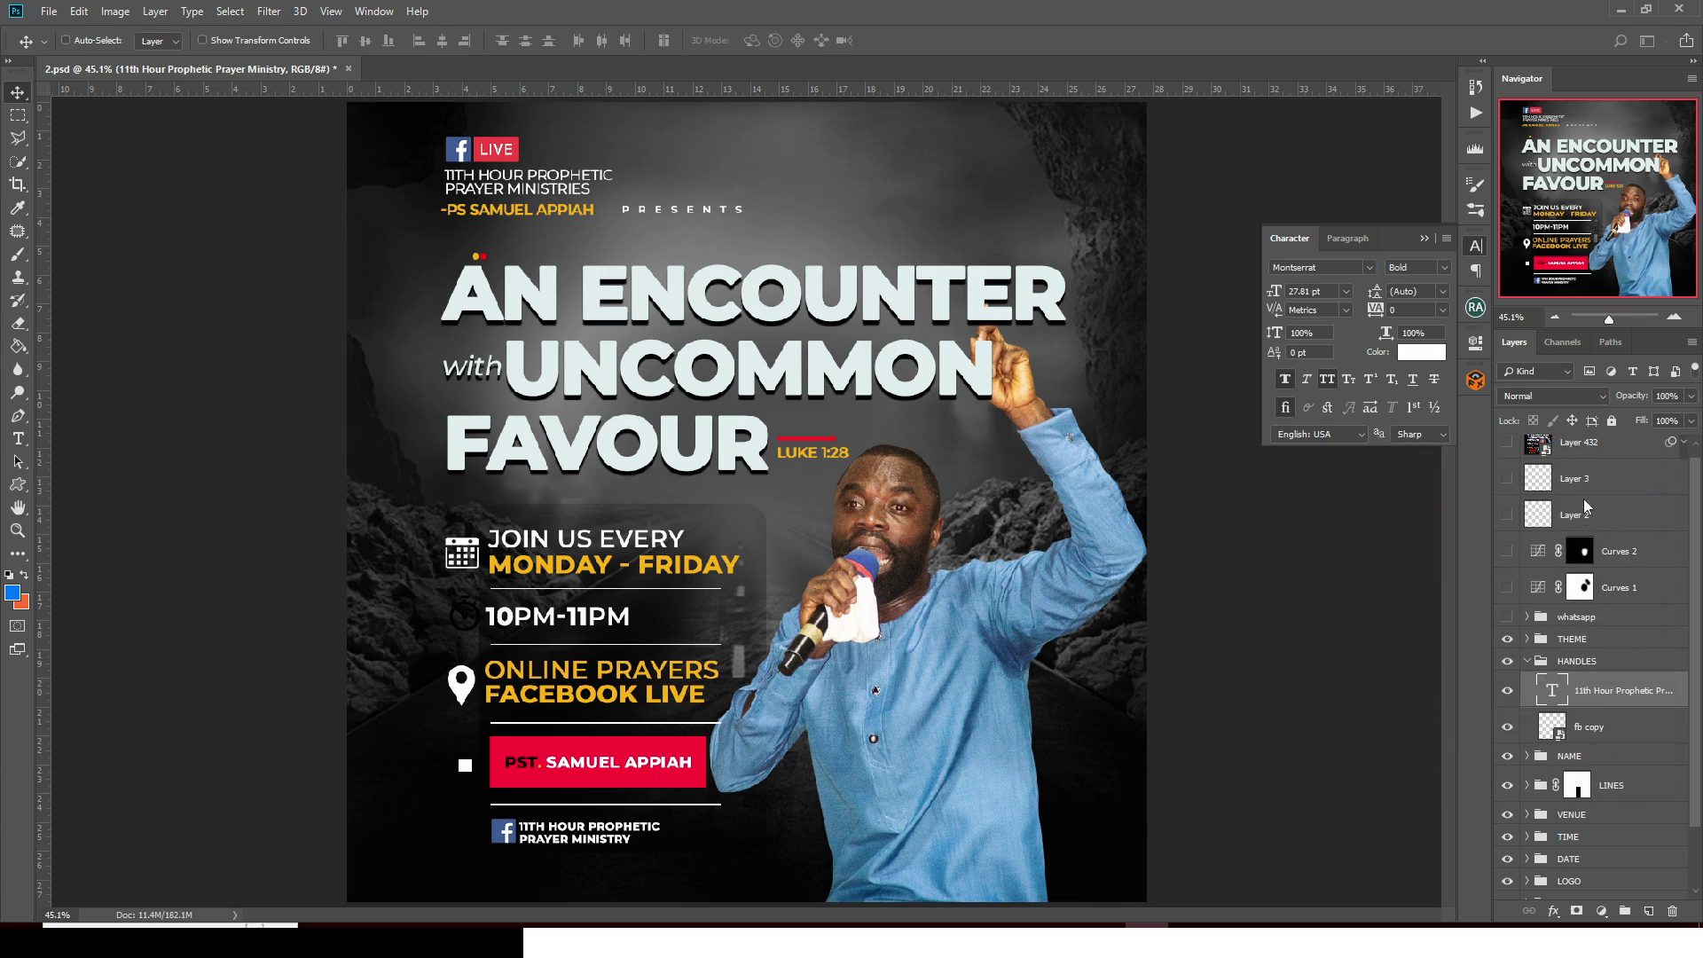
Show the whatsapp group instead of HANDLES and turn on Curves 1
{"action": "left_click", "coordinate": [1527, 661]}
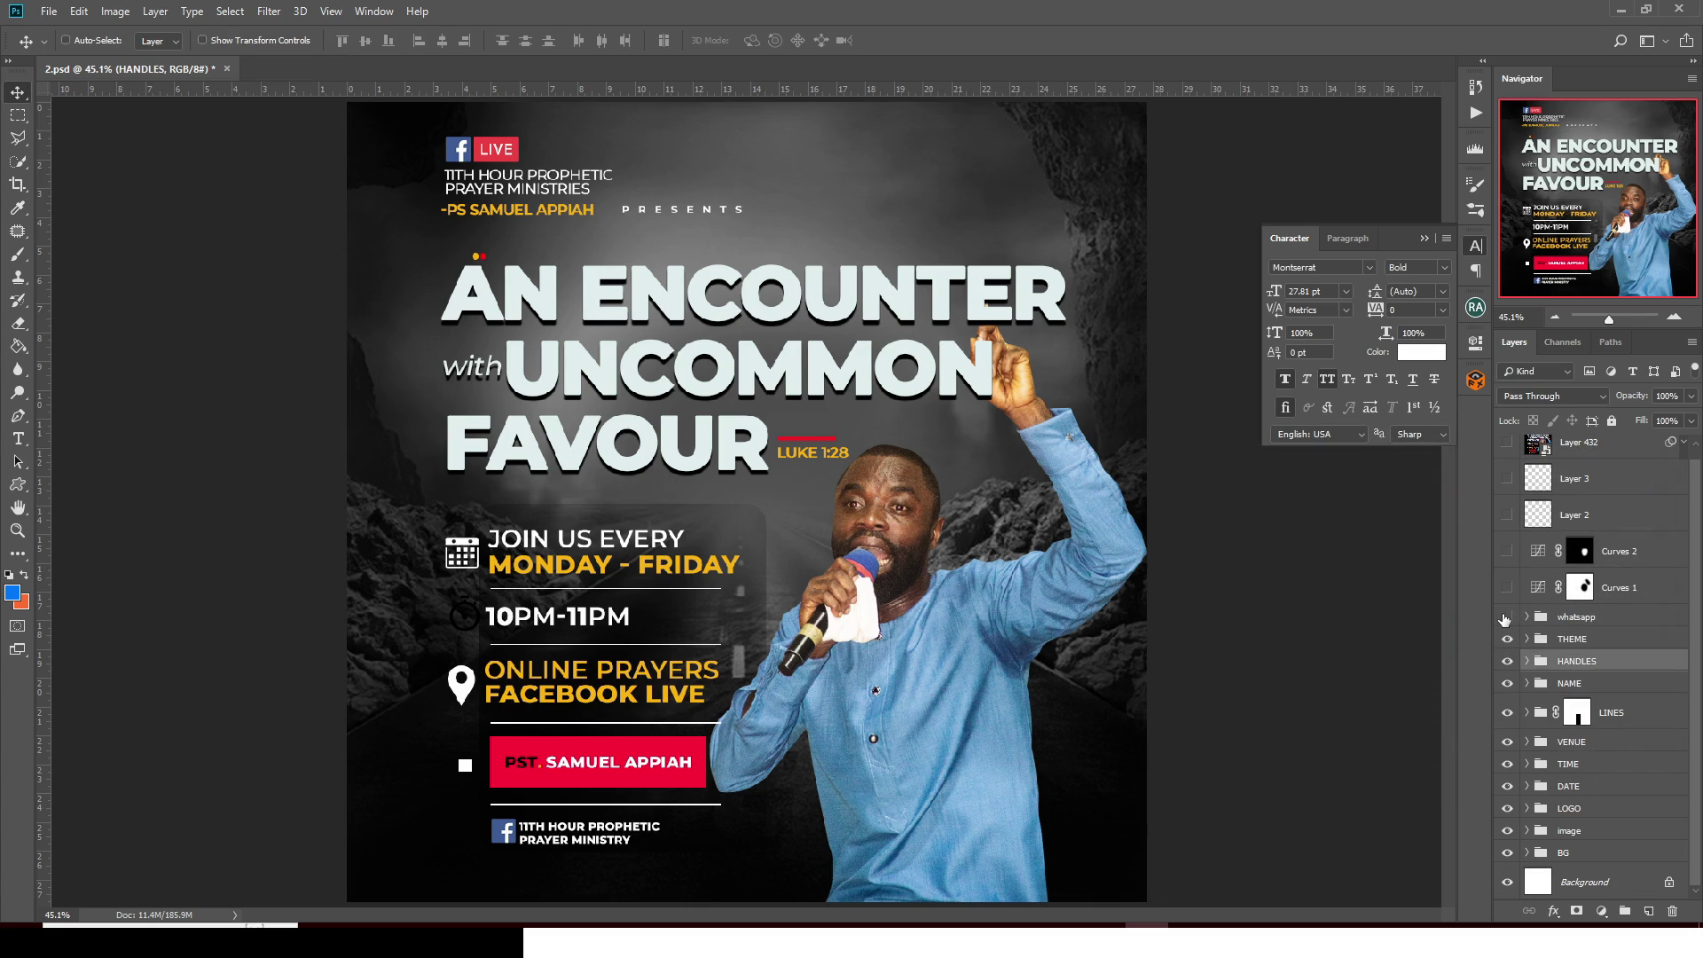
{"action": "left_click", "coordinate": [1505, 616]}
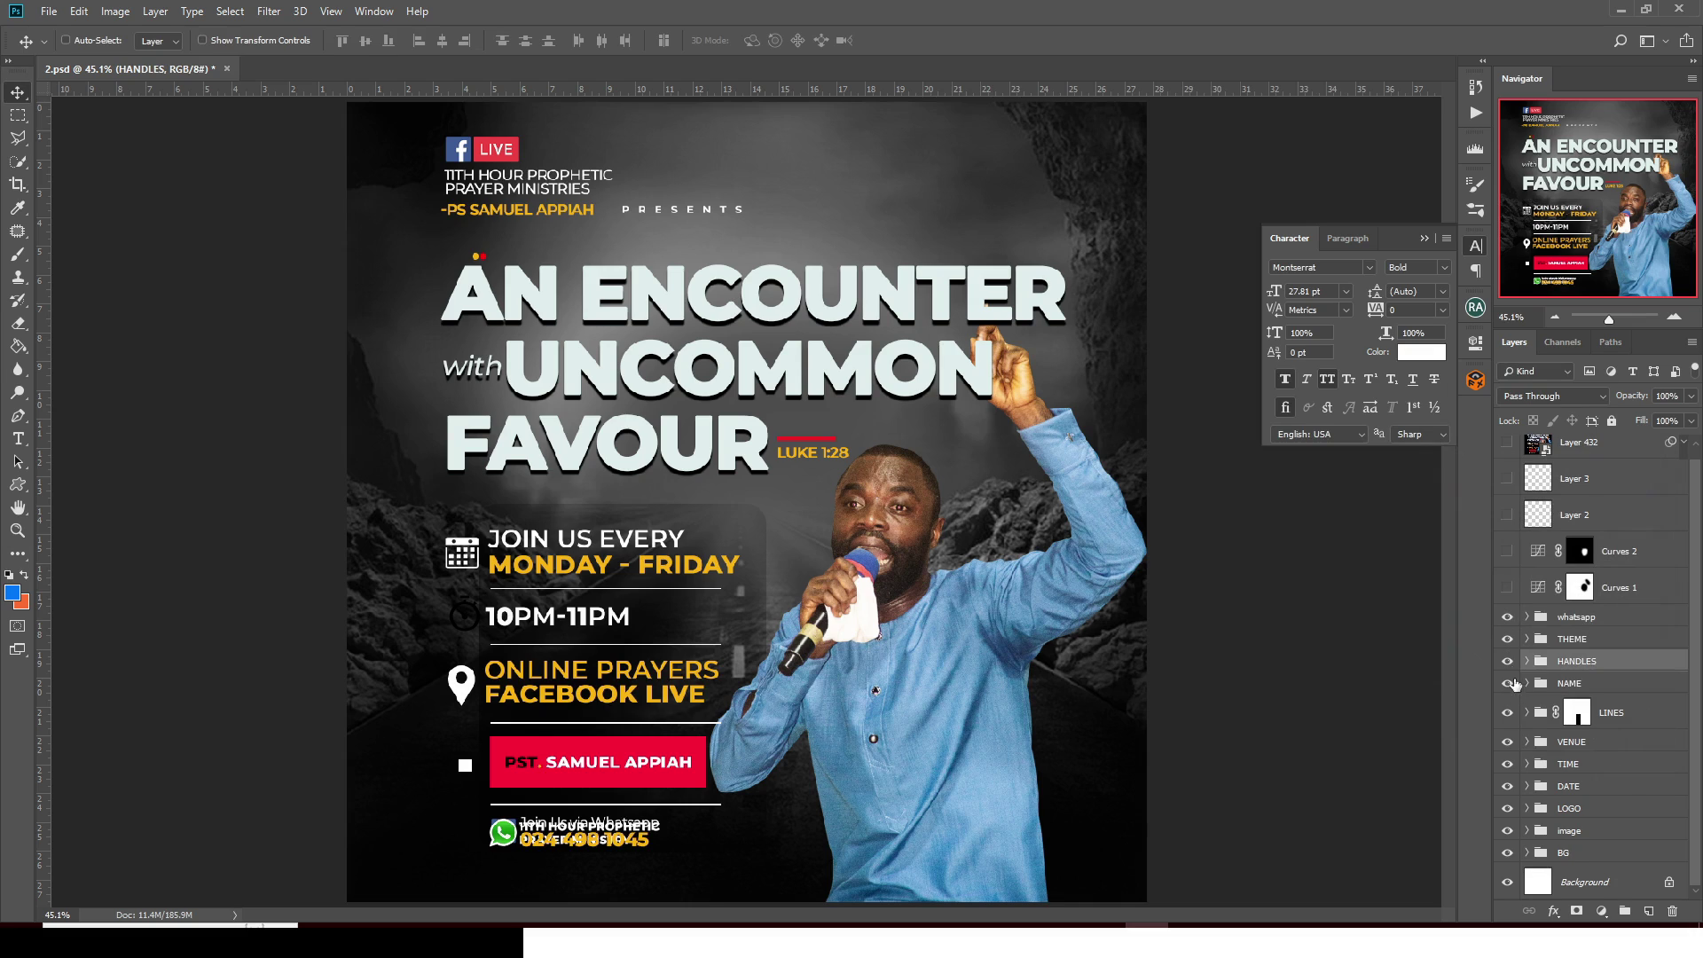
{"action": "left_click", "coordinate": [1510, 661]}
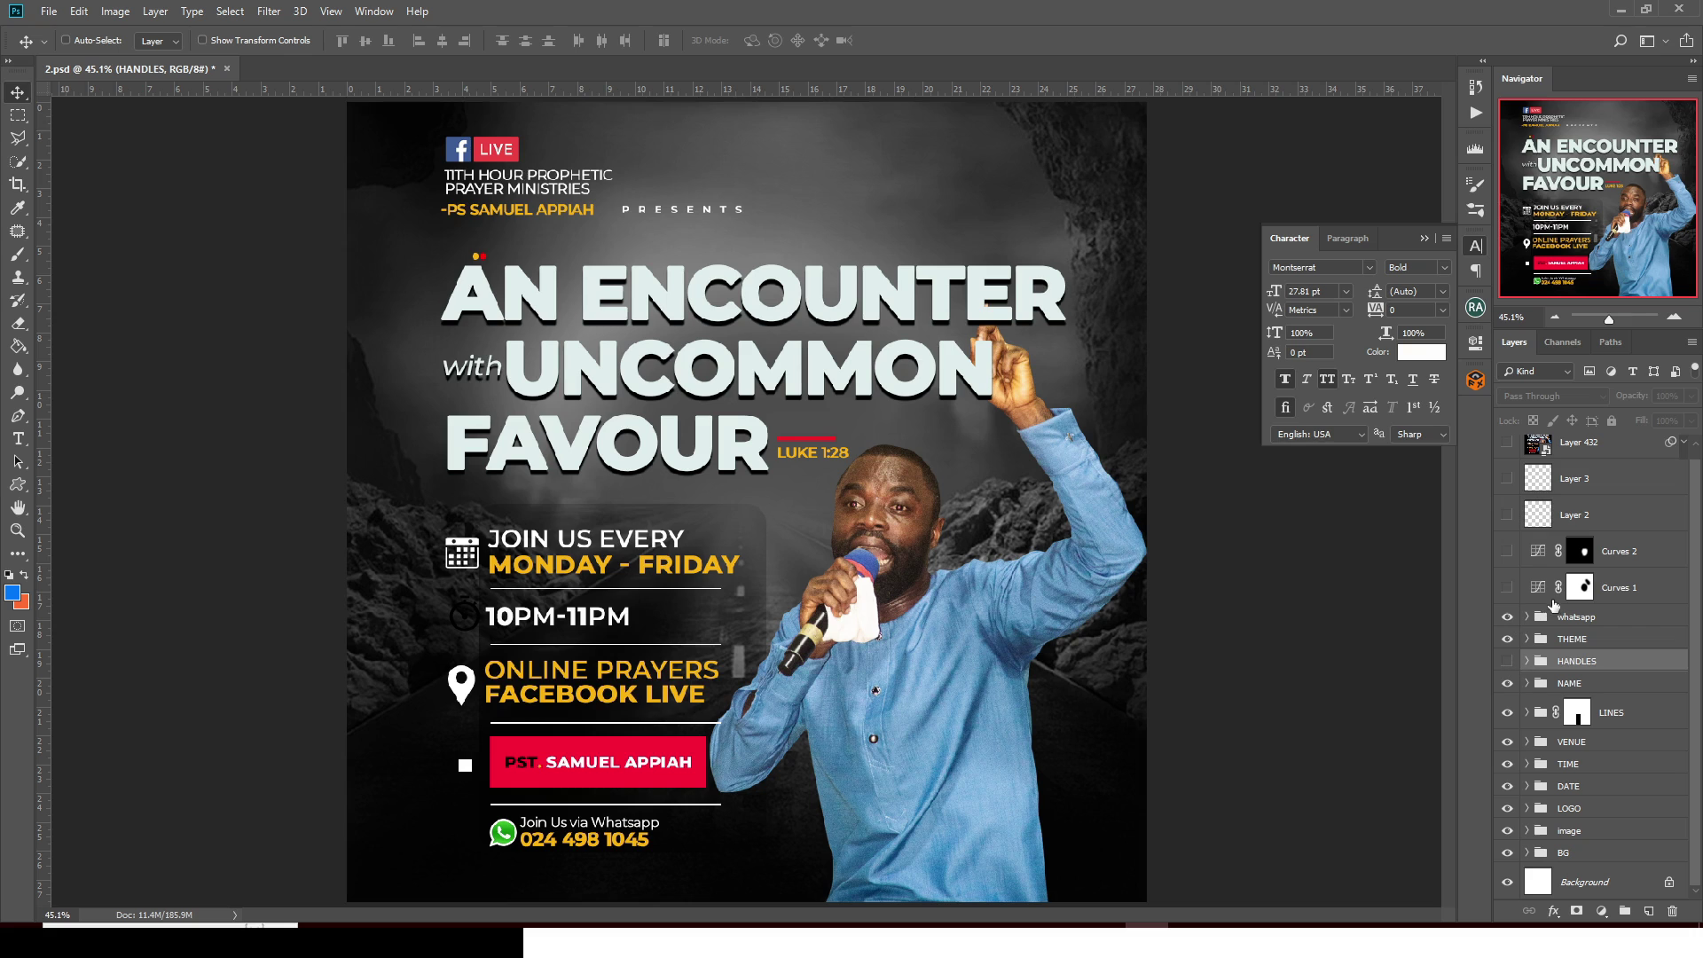
{"action": "left_click", "coordinate": [1507, 588]}
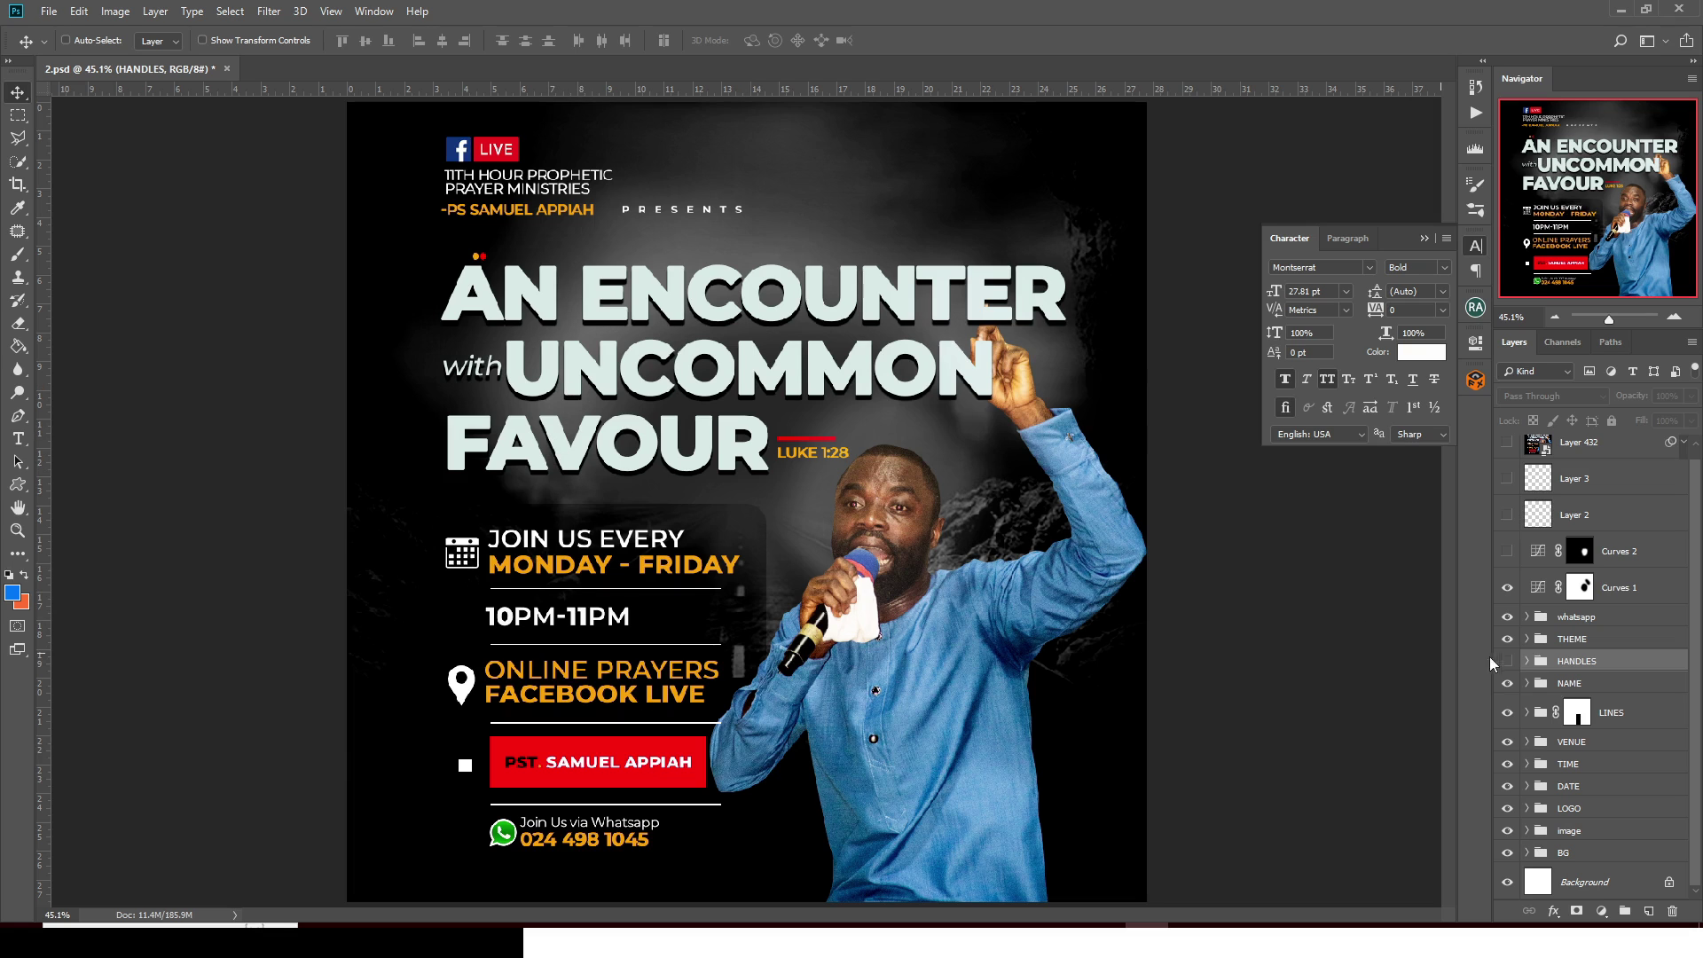
Compare Curves 1 off and on, show Curves 2, Layer 2 and Layer 3, and select Layer 3
{"action": "left_click", "coordinate": [1508, 590]}
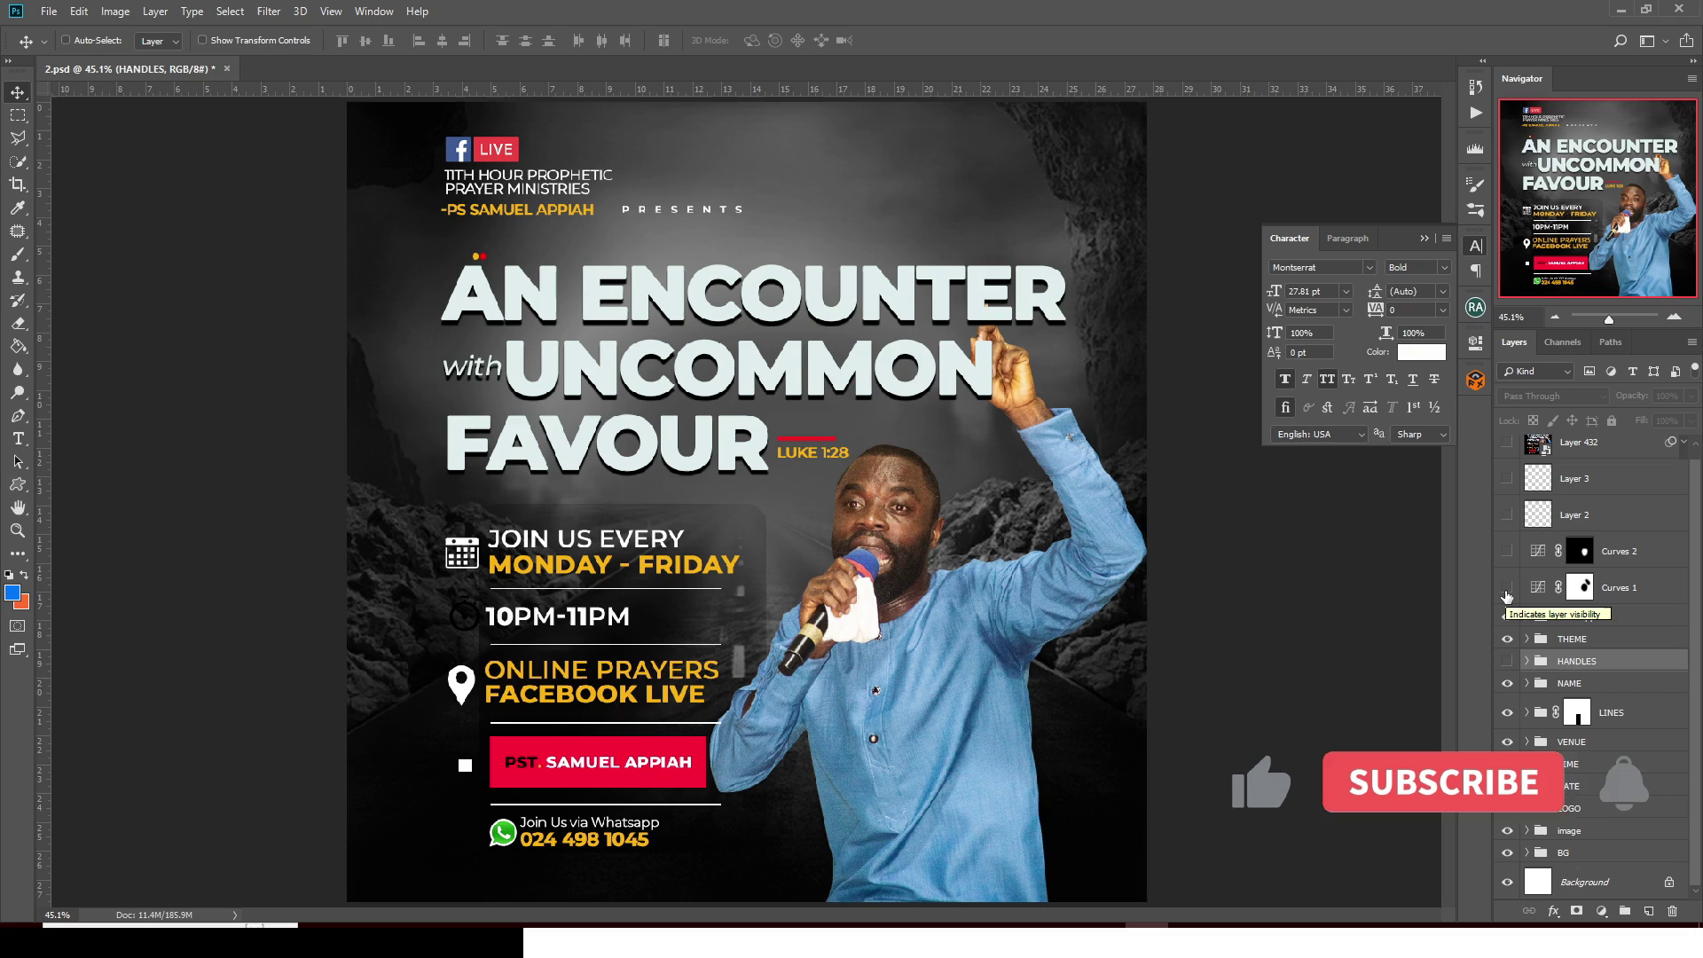
{"action": "left_click", "coordinate": [1508, 590]}
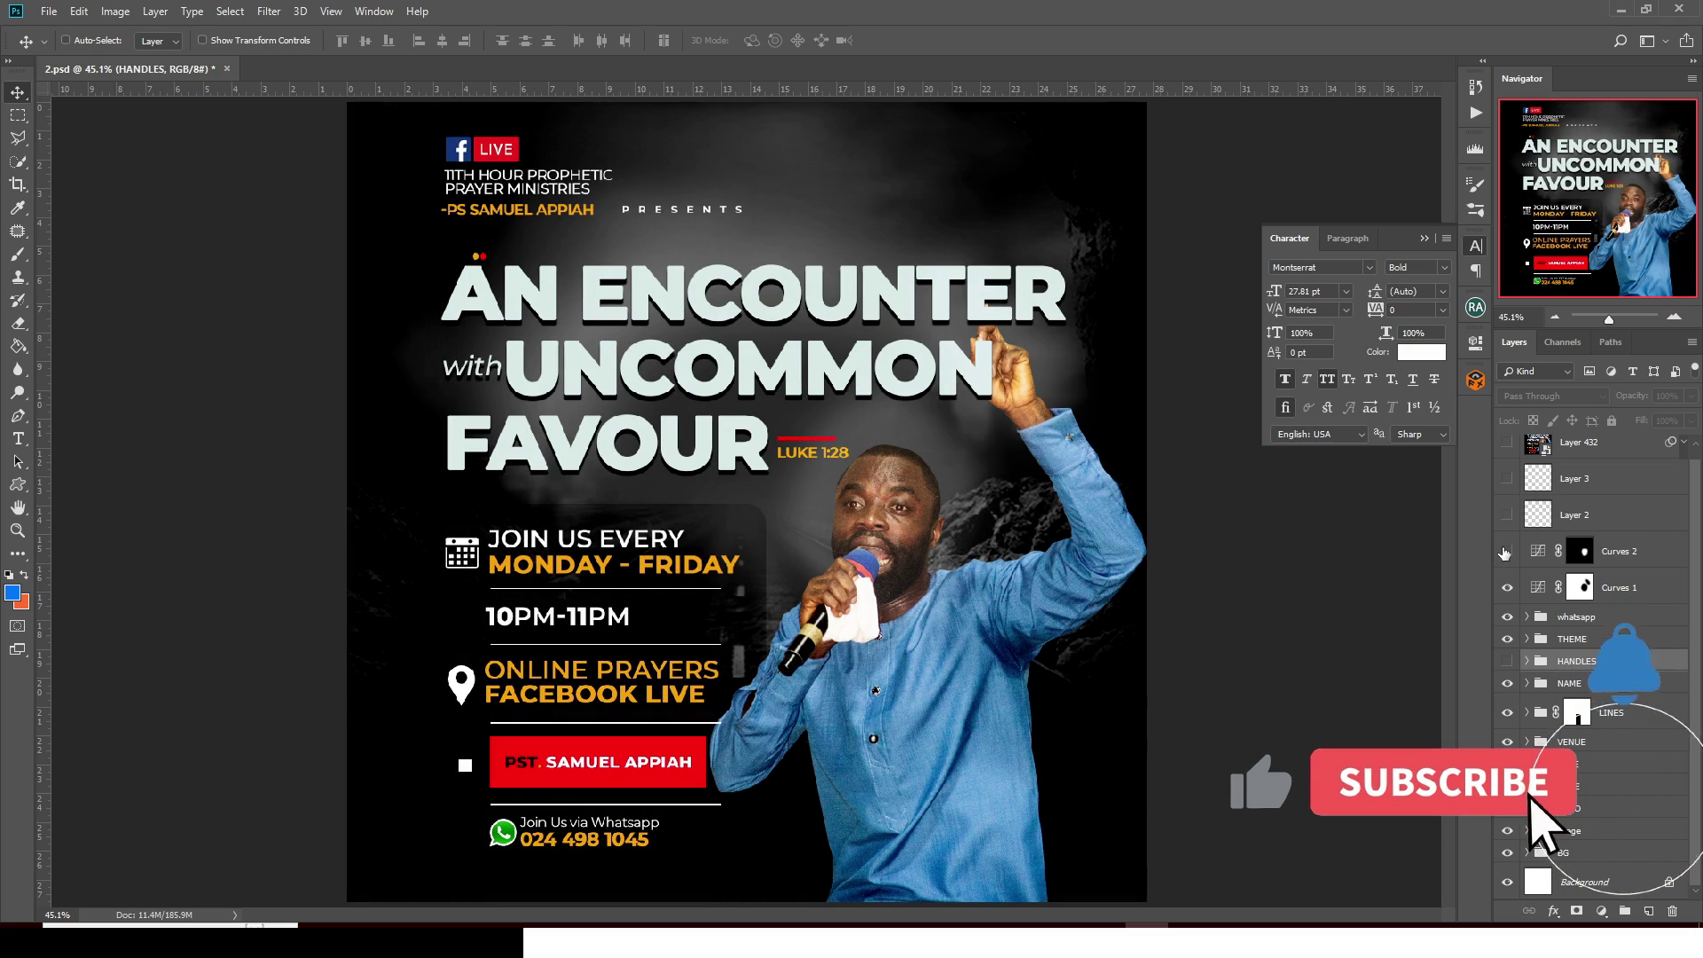
{"action": "left_click", "coordinate": [1507, 552]}
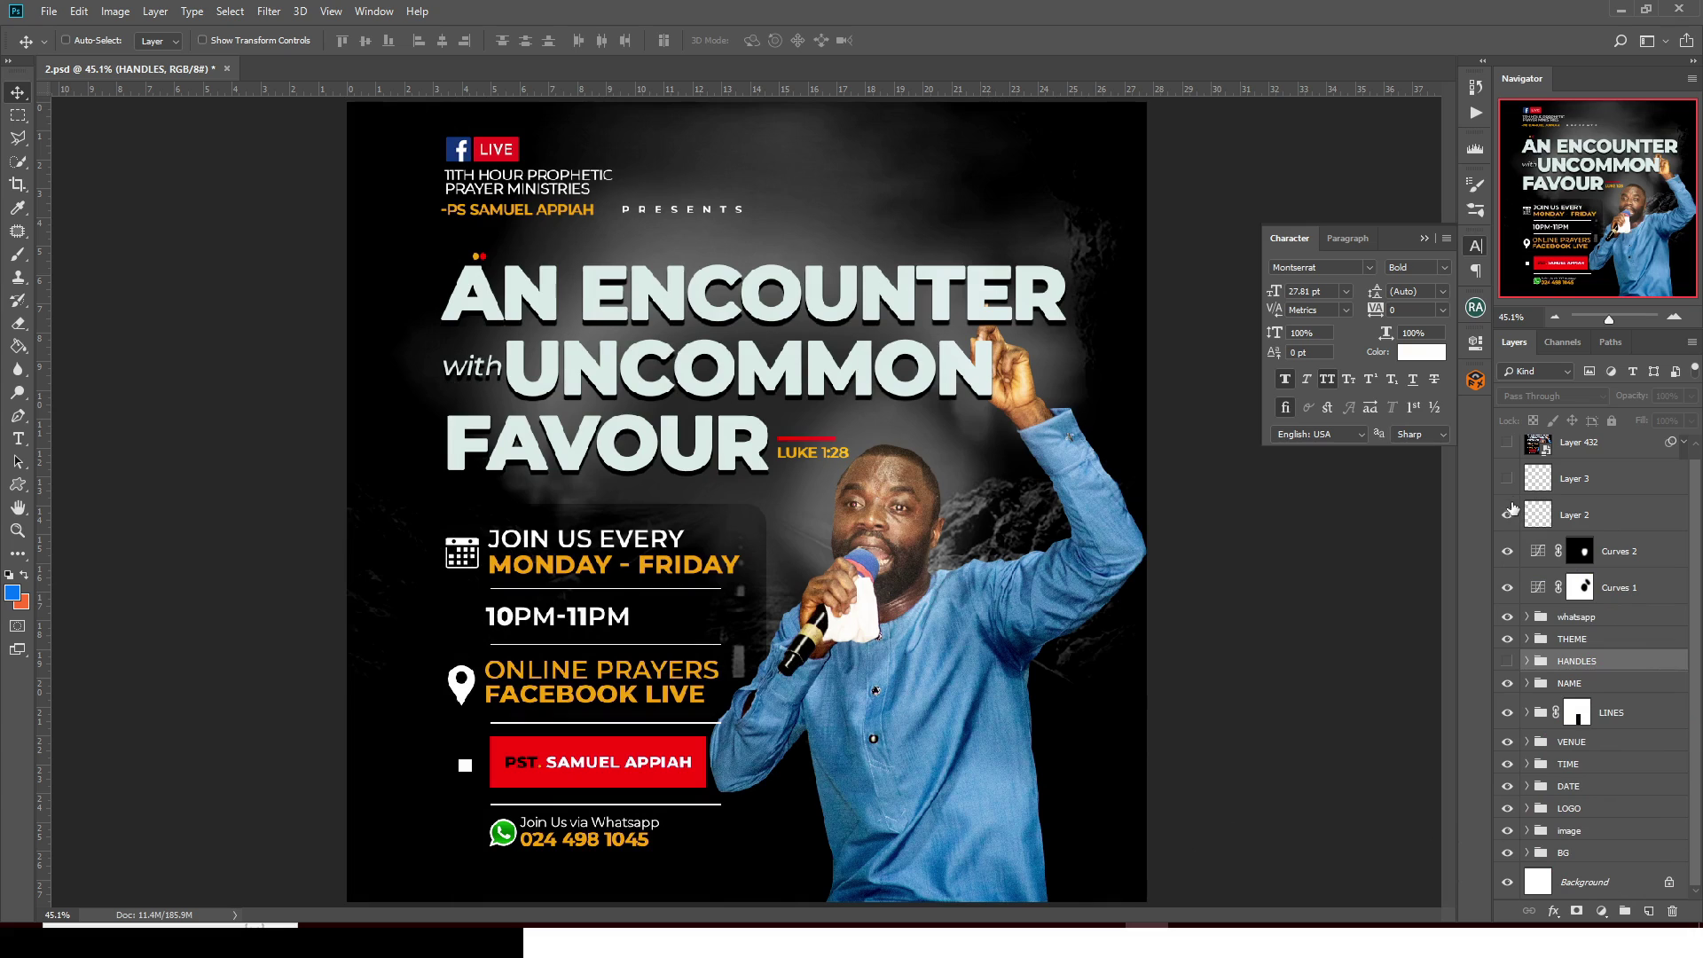
{"action": "left_click", "coordinate": [1508, 515]}
{"action": "left_click", "coordinate": [1507, 478]}
{"action": "scroll", "coordinate": [1508, 497], "scroll_direction": "up", "scroll_amount": 1}
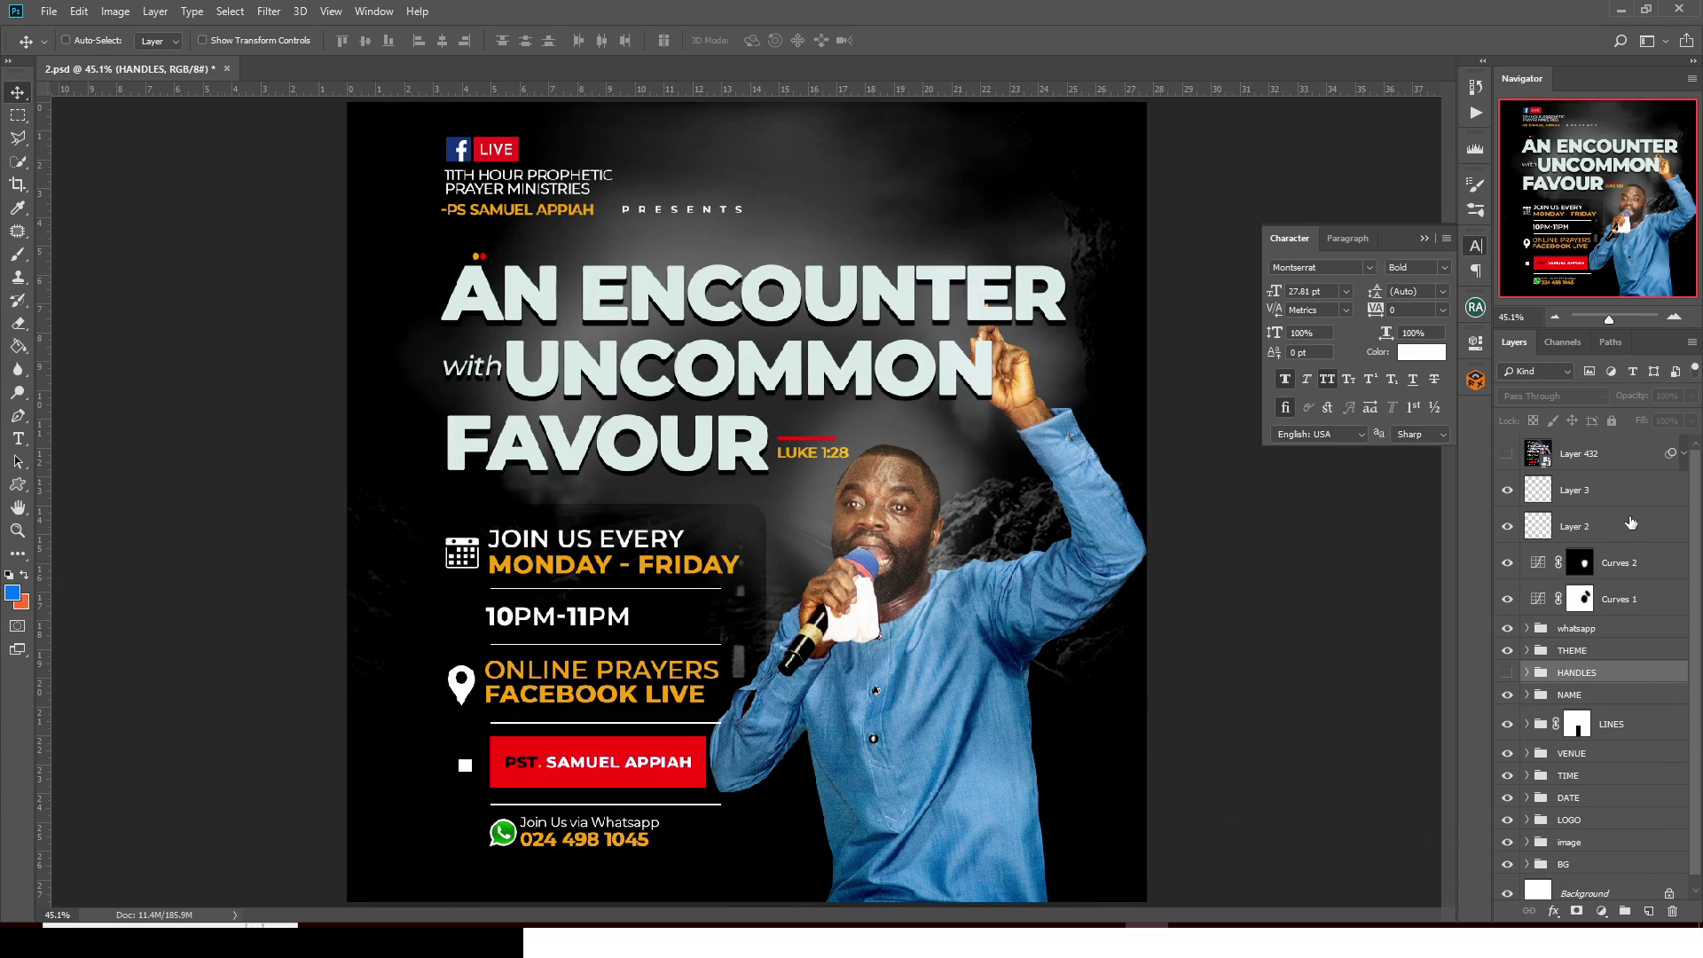
{"action": "left_click", "coordinate": [1578, 504]}
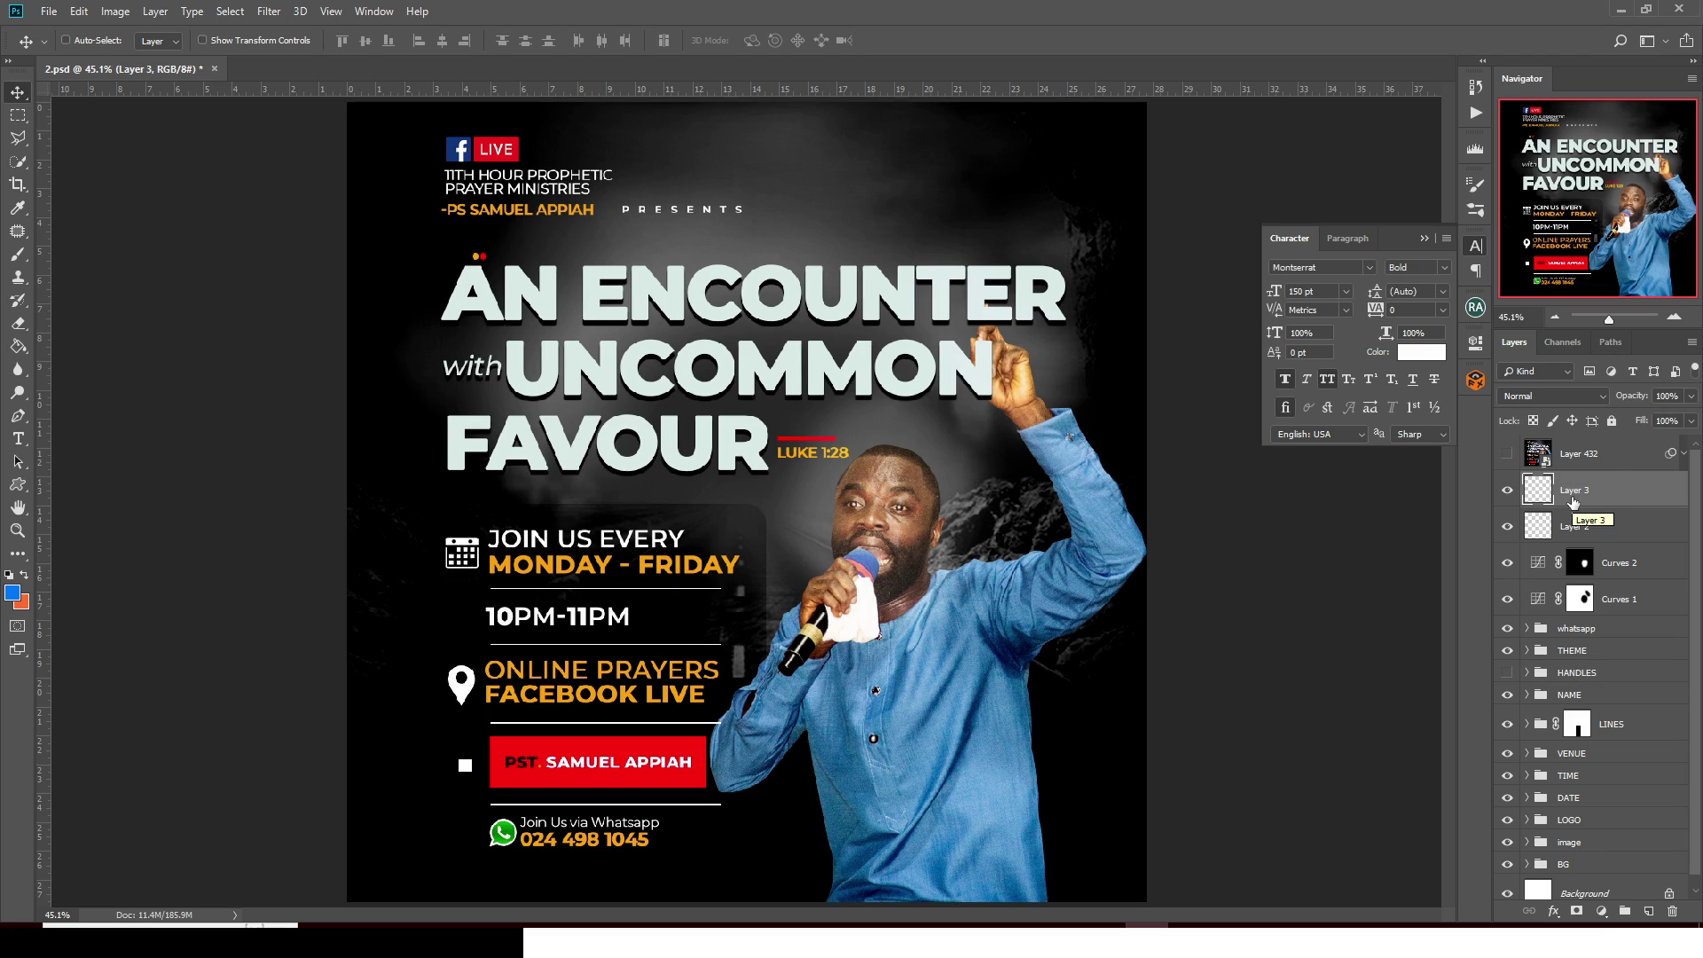
Stamp the visible flyer into merged Layer 433, then hide it
{"action": "key", "text": "ctrl"}
{"action": "key", "text": "ctrl+shift+alt+e"}
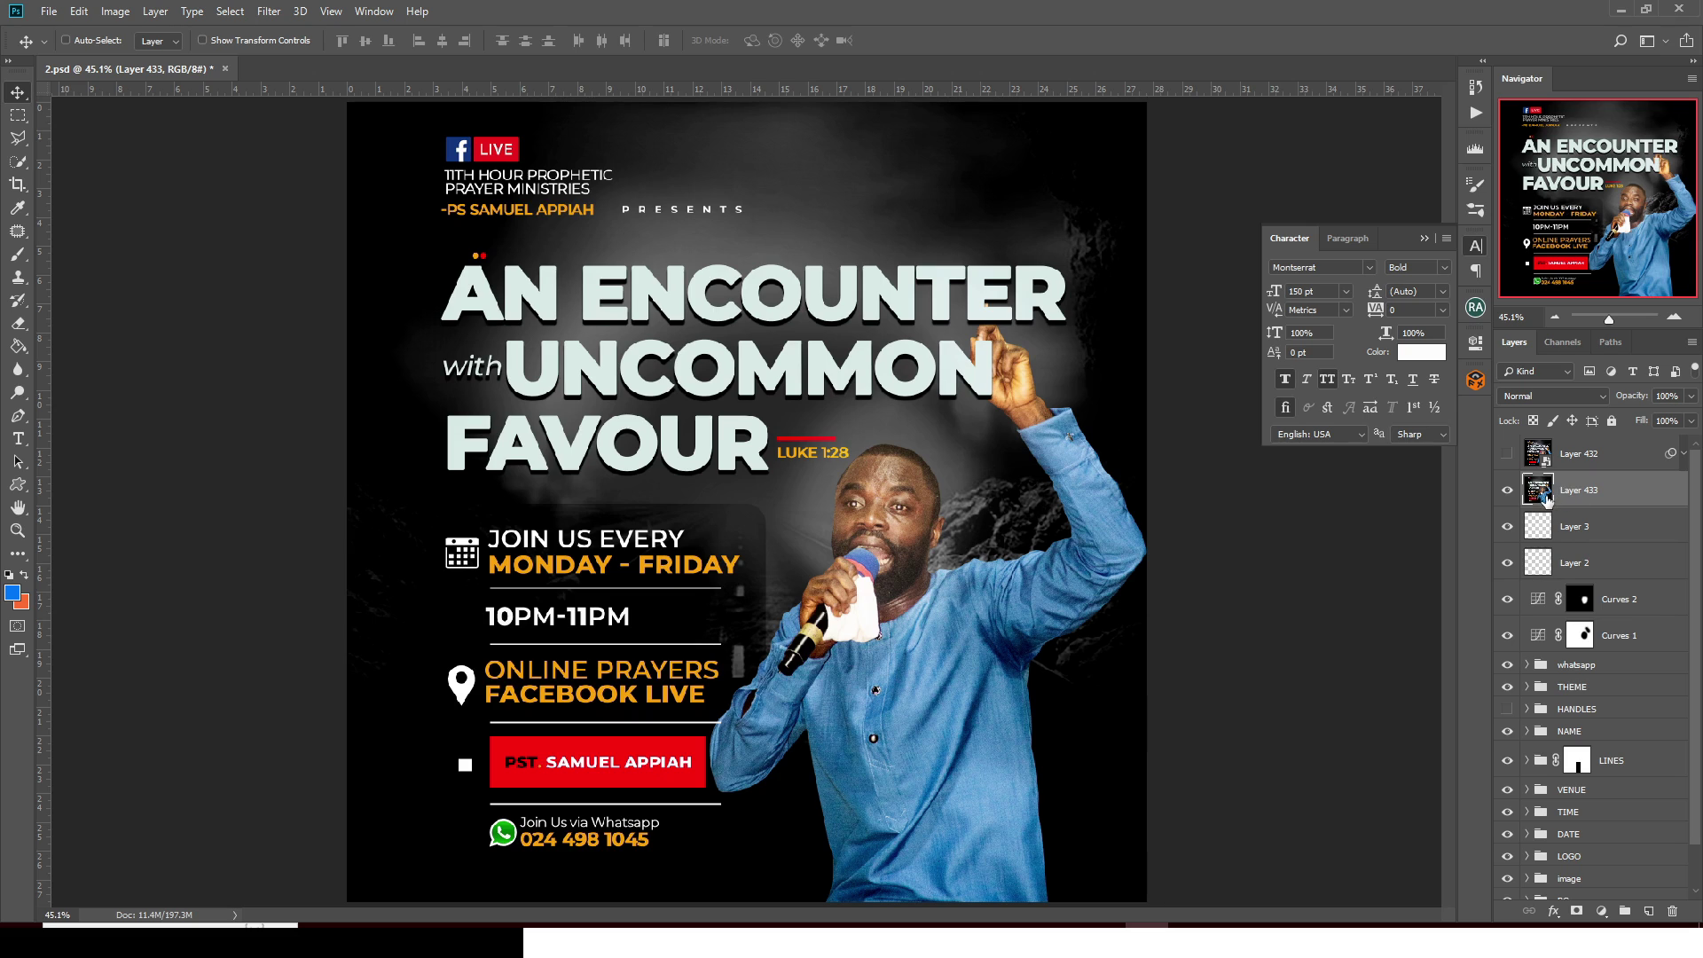
{"action": "key", "text": "ctrl"}
{"action": "left_click", "coordinate": [1507, 494]}
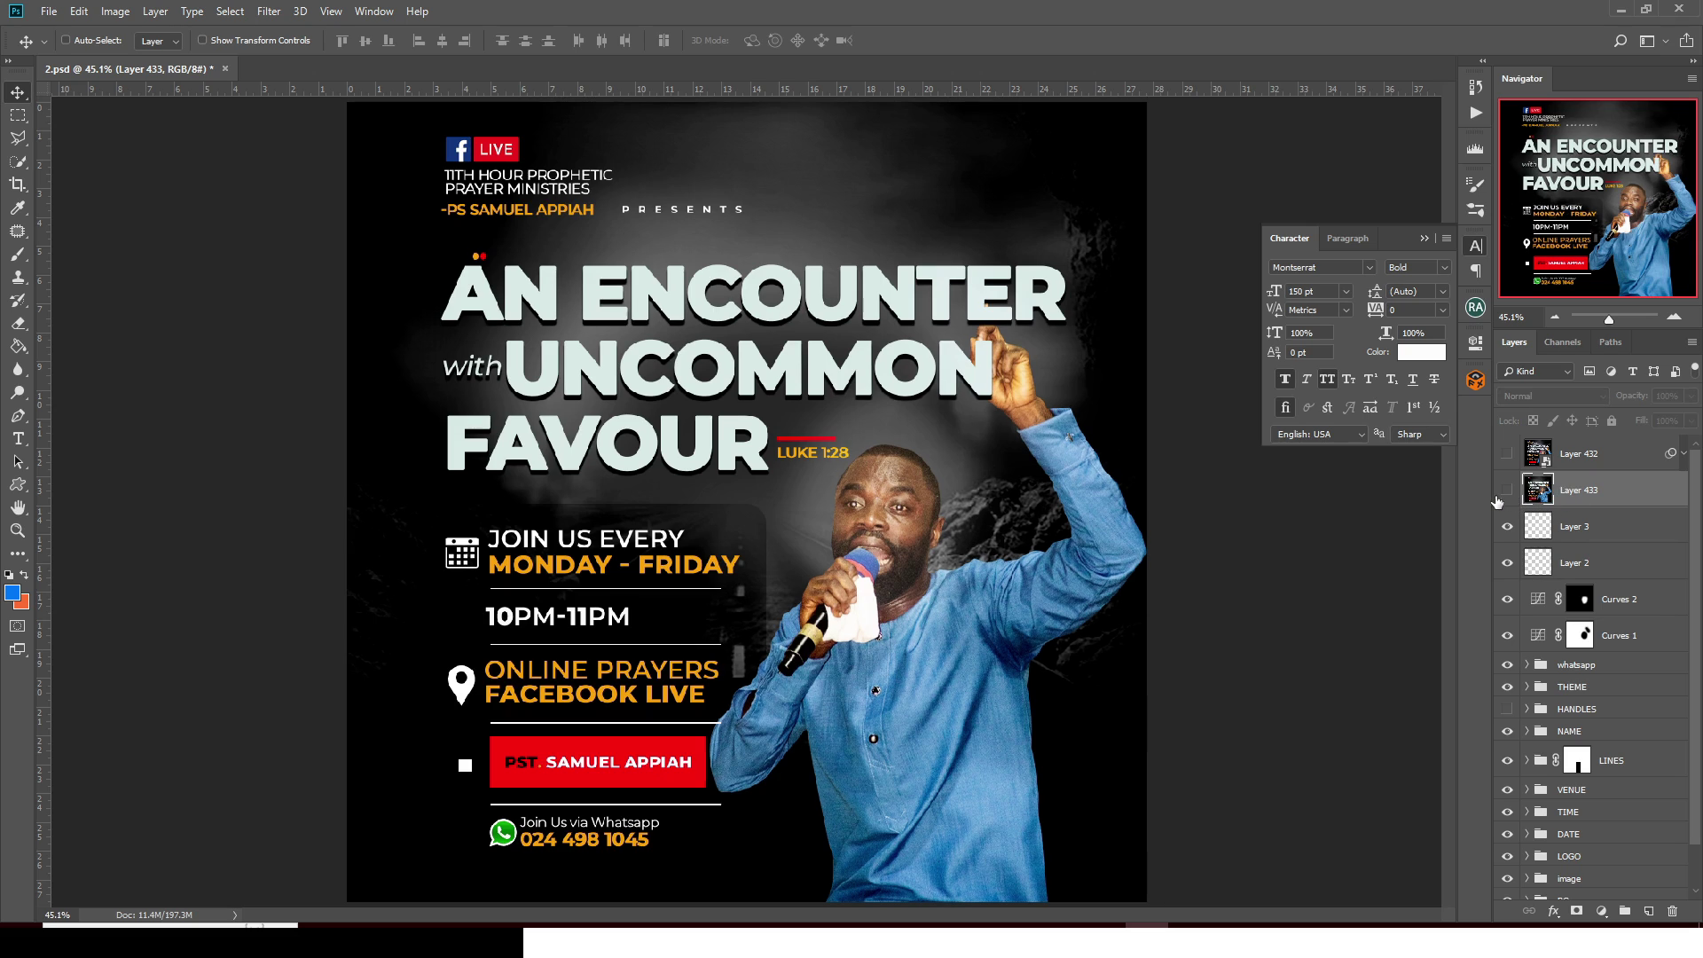
Open the Layer 432 smart object and remove its Layer 8
{"action": "left_click", "coordinate": [1539, 456]}
{"action": "double_click", "coordinate": [1539, 455]}
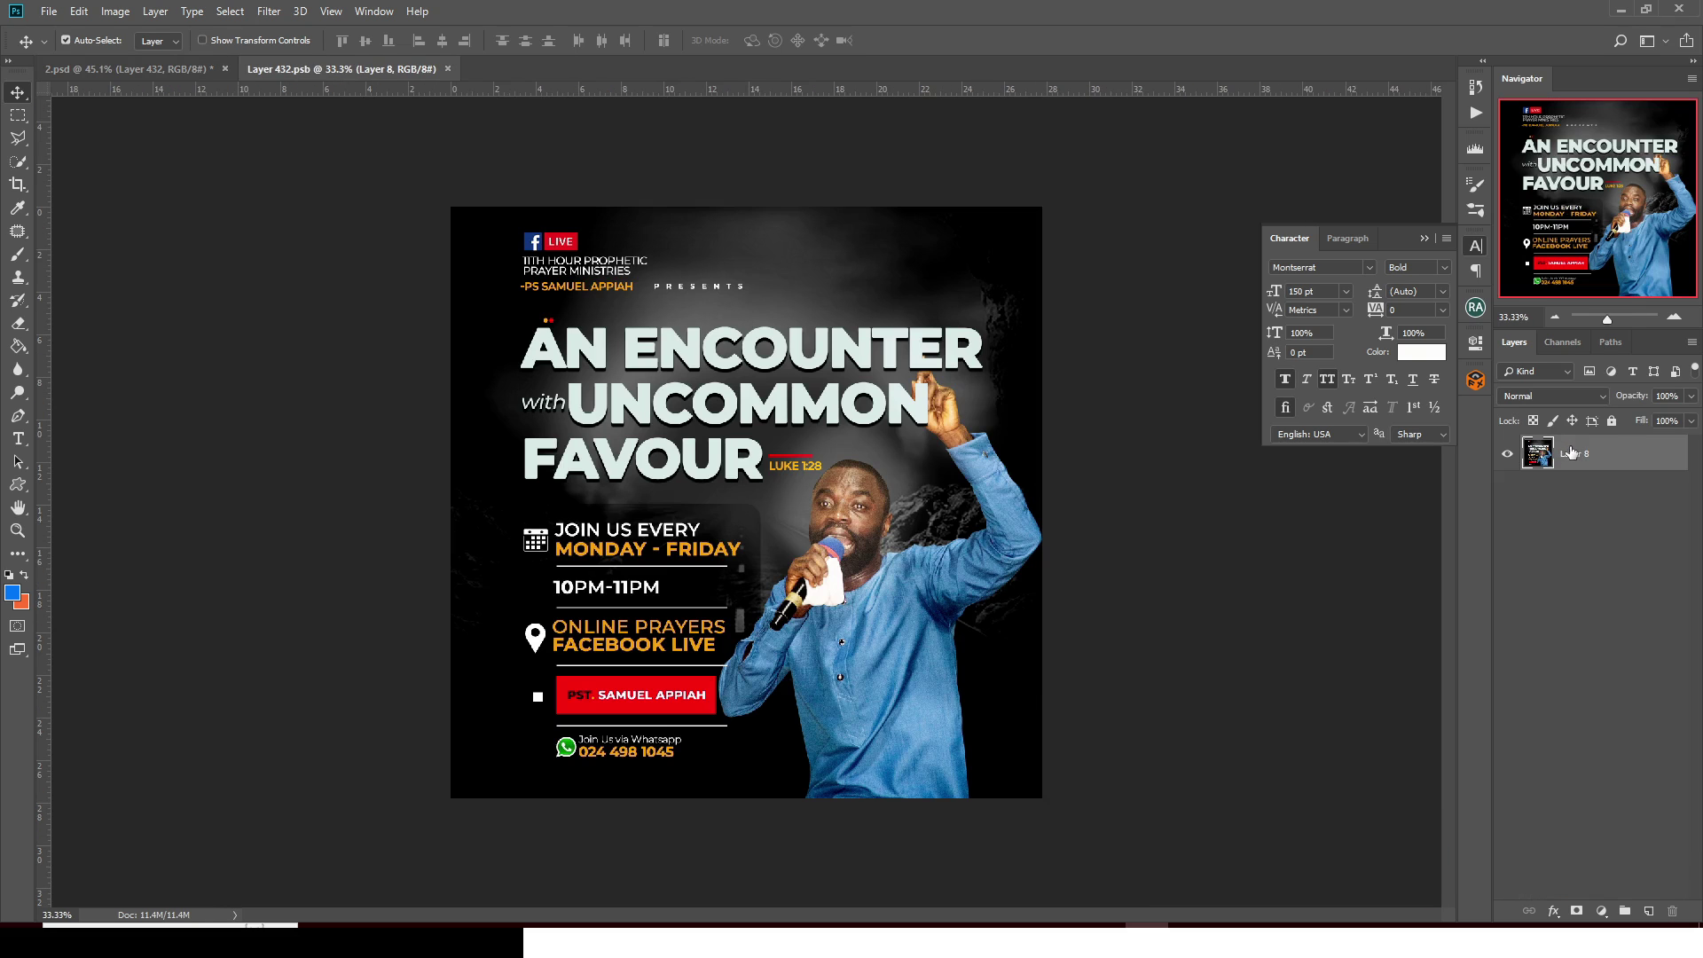
{"action": "left_click", "coordinate": [1602, 490], "text": "ctrl"}
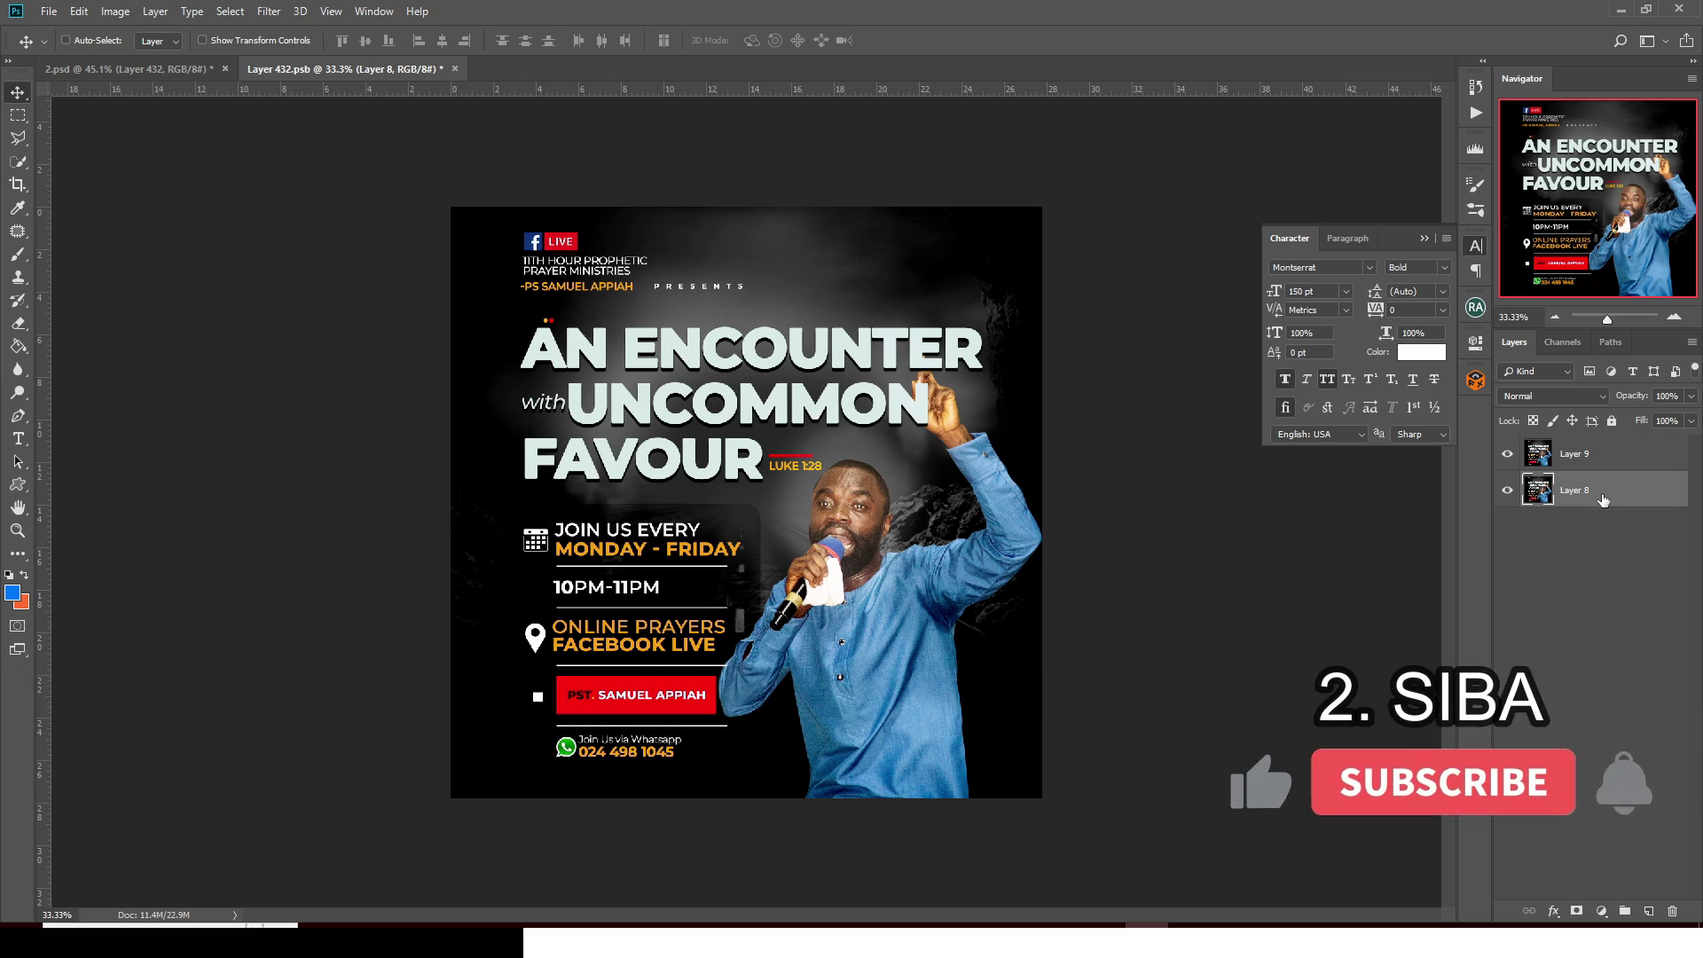
{"action": "key", "text": "ctrl+e"}
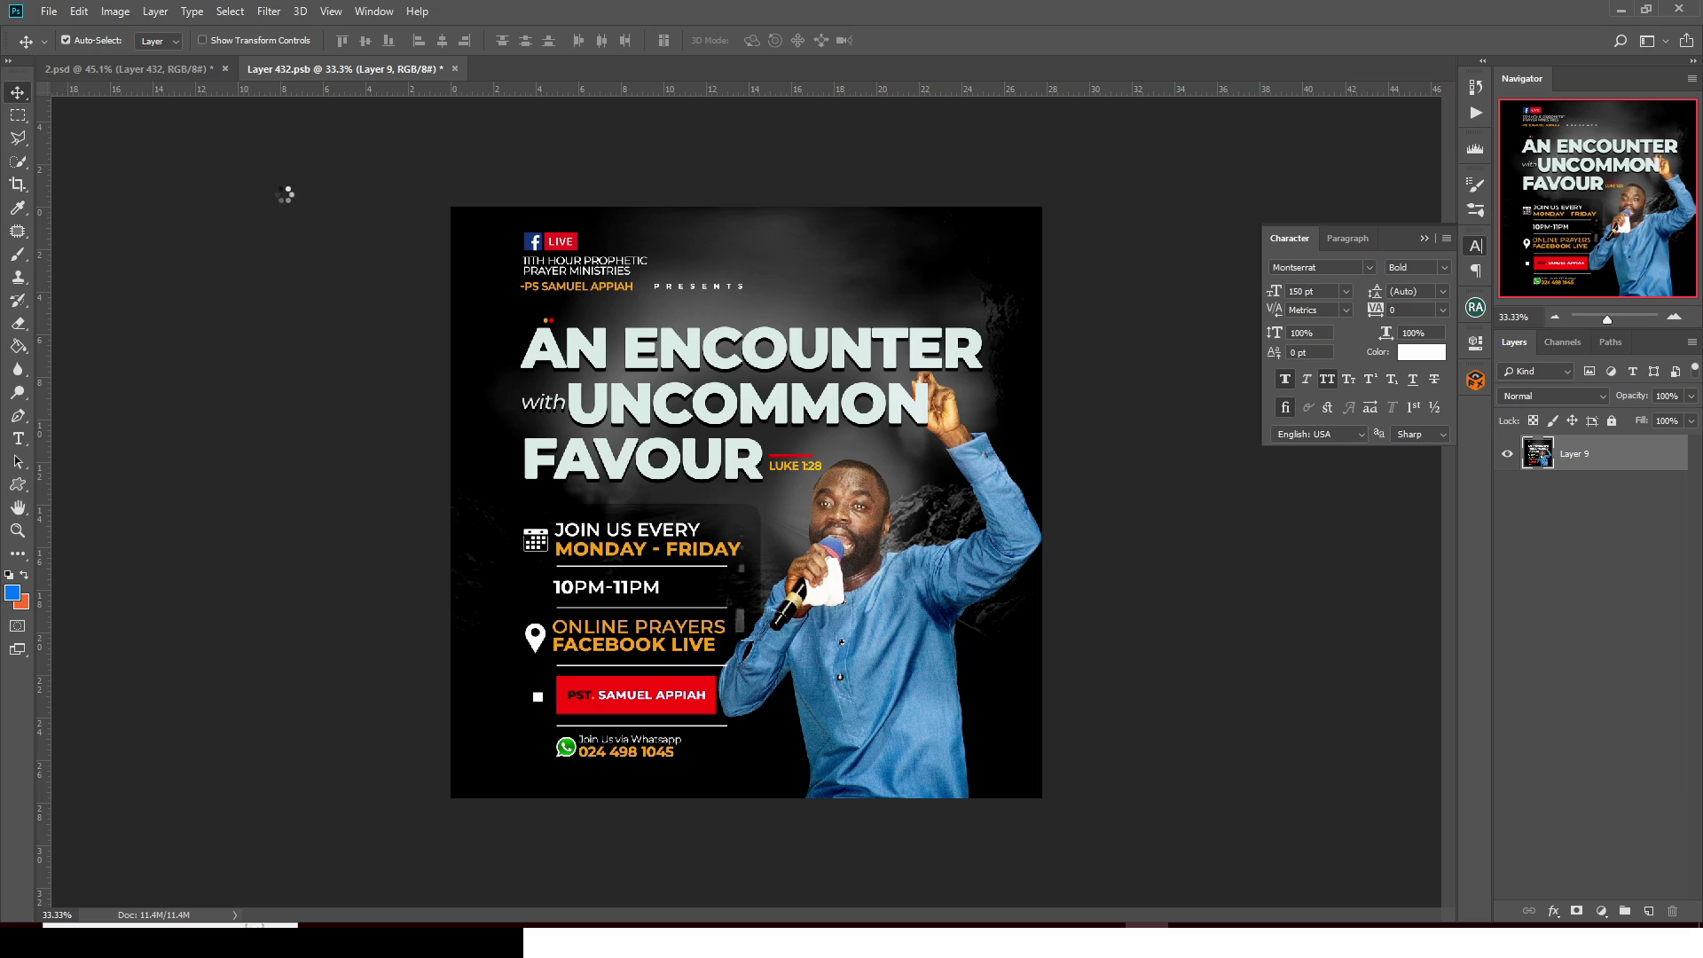
Return to 2.psd, delete merged Layer 433 and show Layer 432 again
{"action": "left_click", "coordinate": [448, 68]}
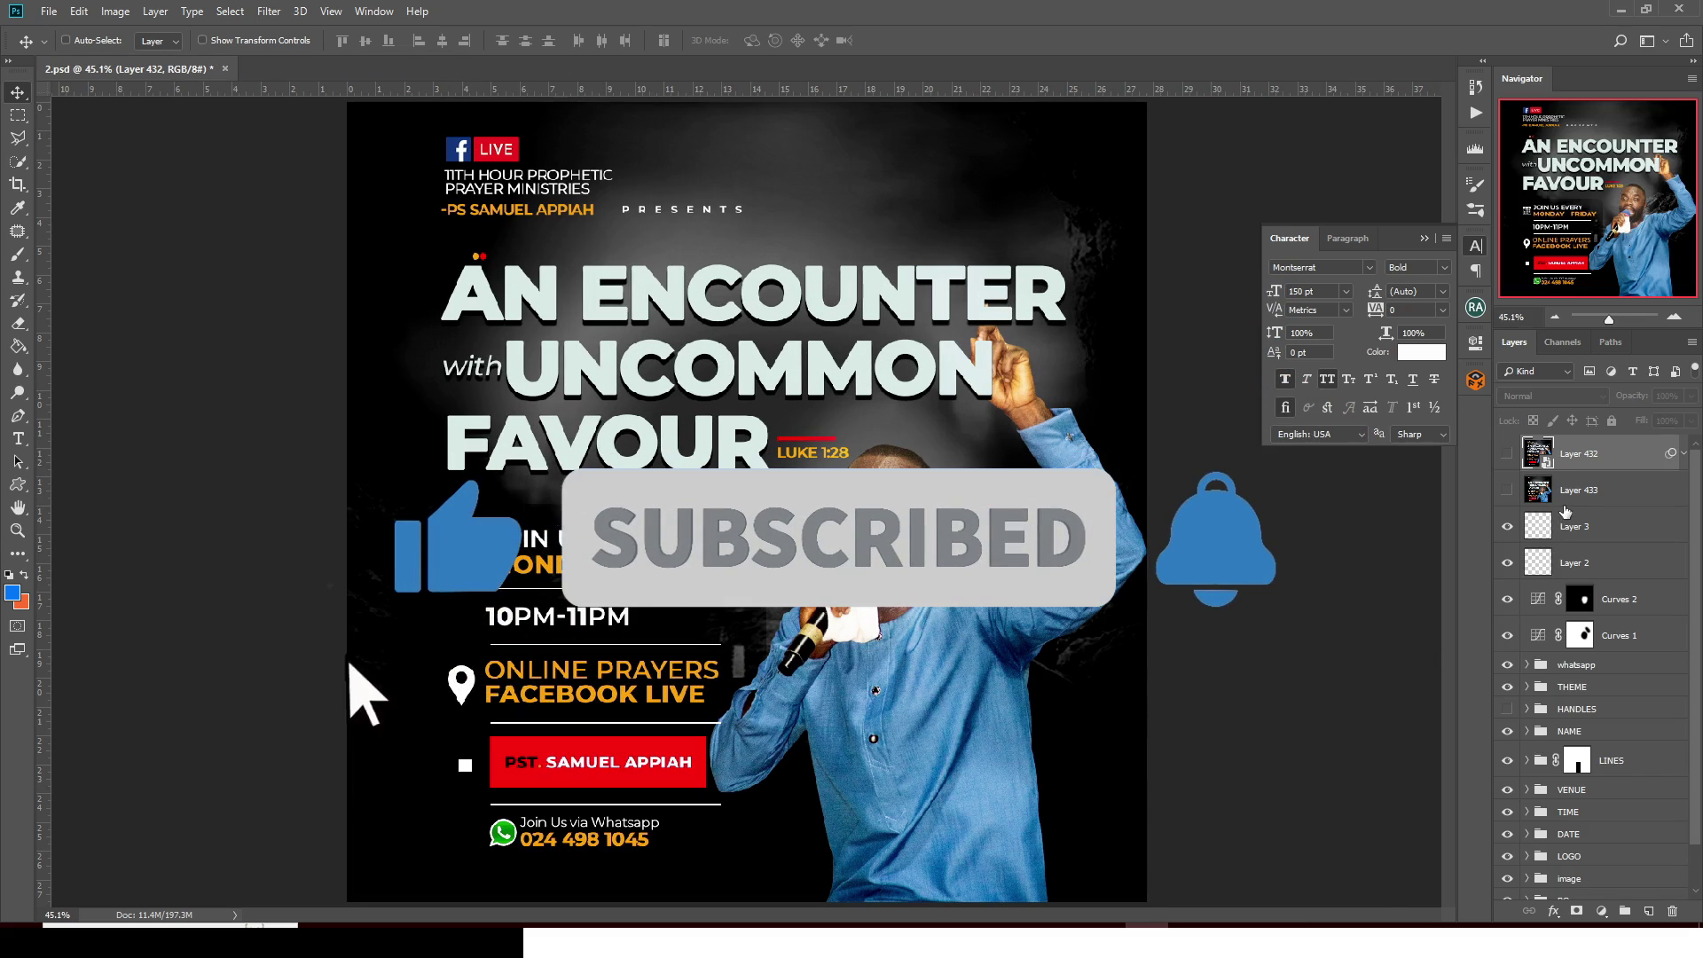
{"action": "left_click", "coordinate": [1592, 492]}
{"action": "key", "text": "Delete"}
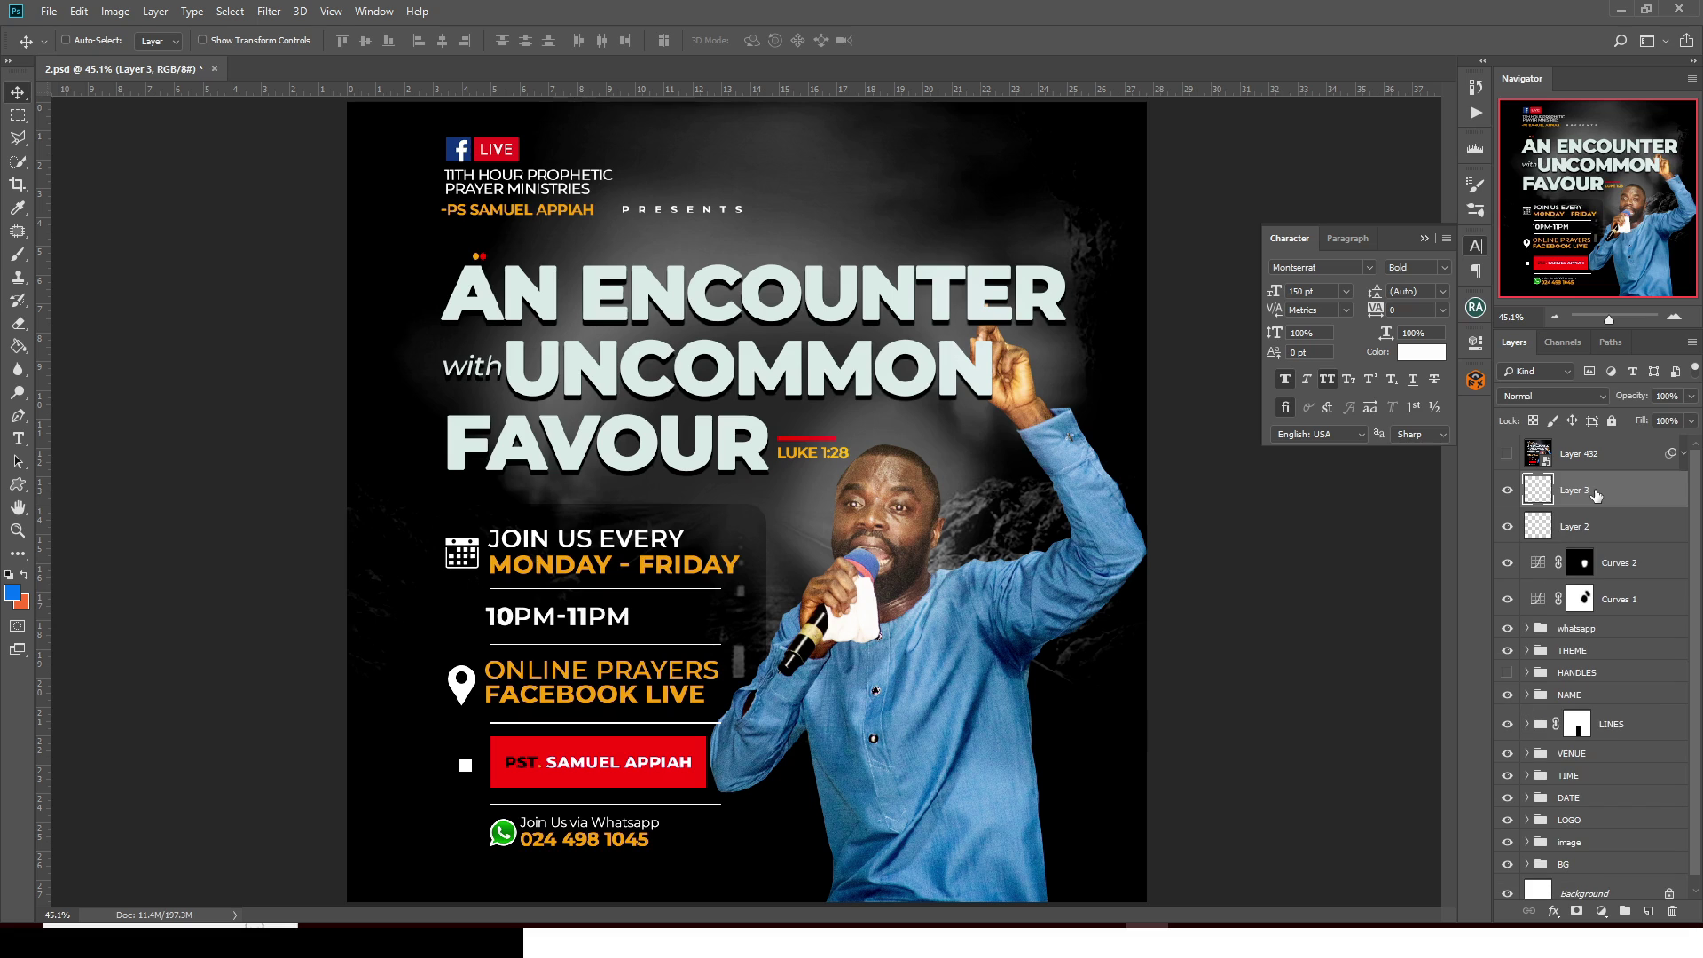
{"action": "left_click", "coordinate": [1507, 454]}
{"action": "left_click", "coordinate": [1507, 454]}
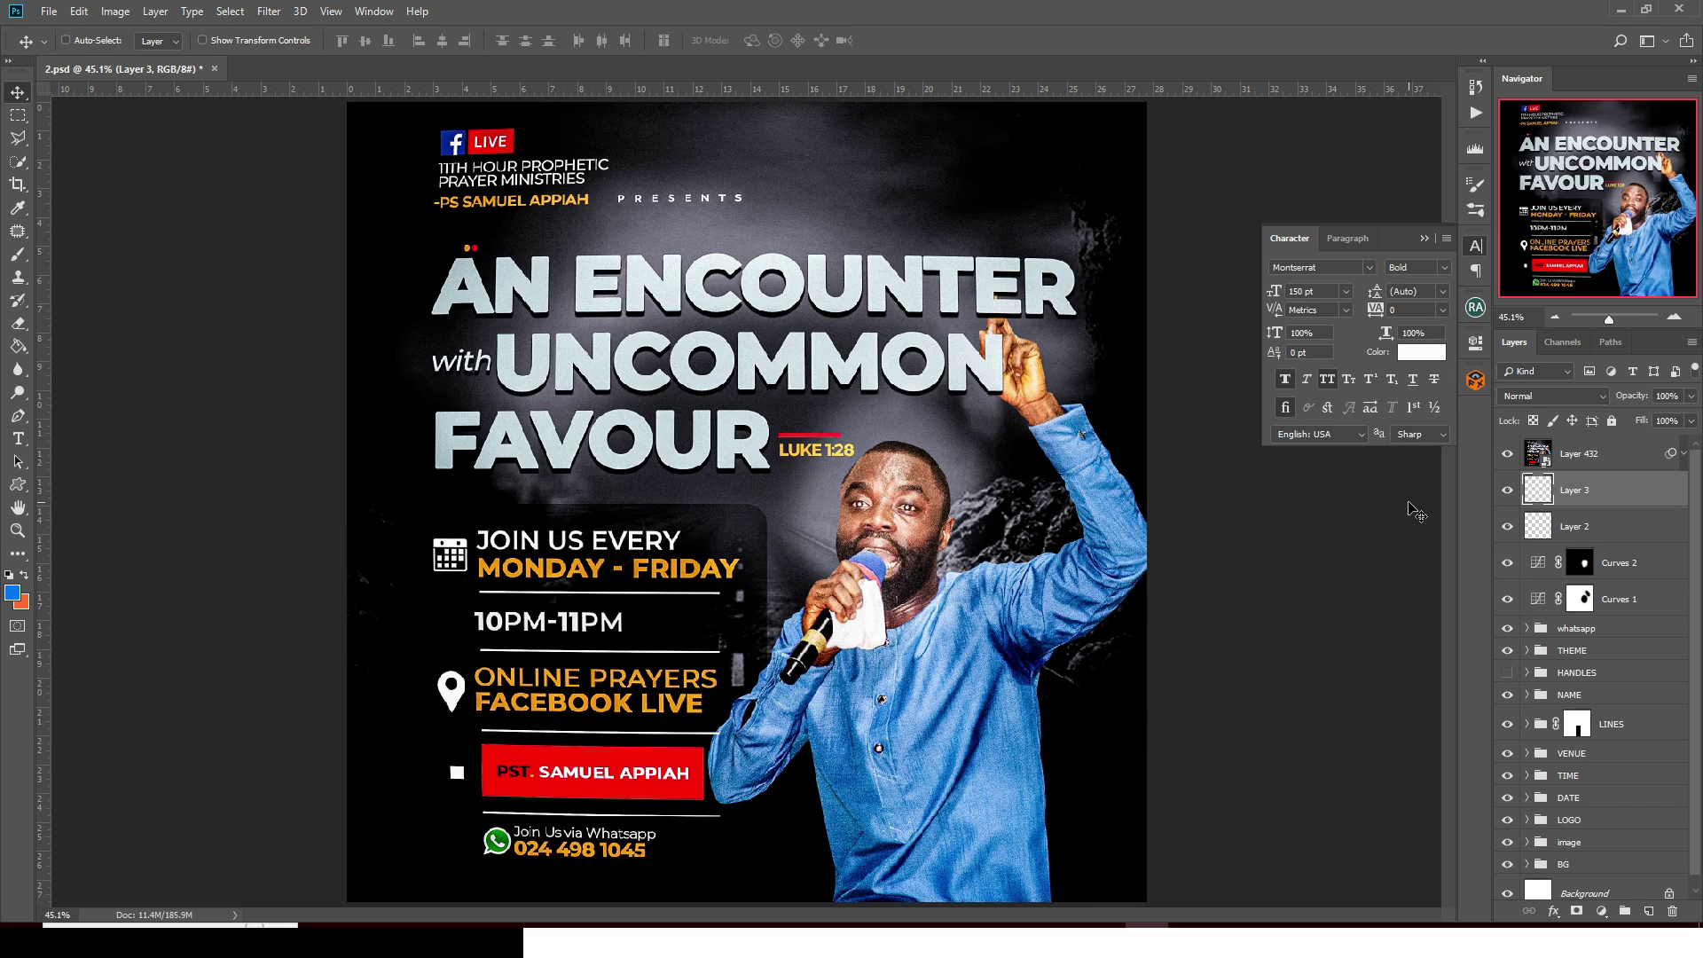
Review Layer 432's Camera Raw Filter settings and close Camera Raw
{"action": "left_click", "coordinate": [1686, 454]}
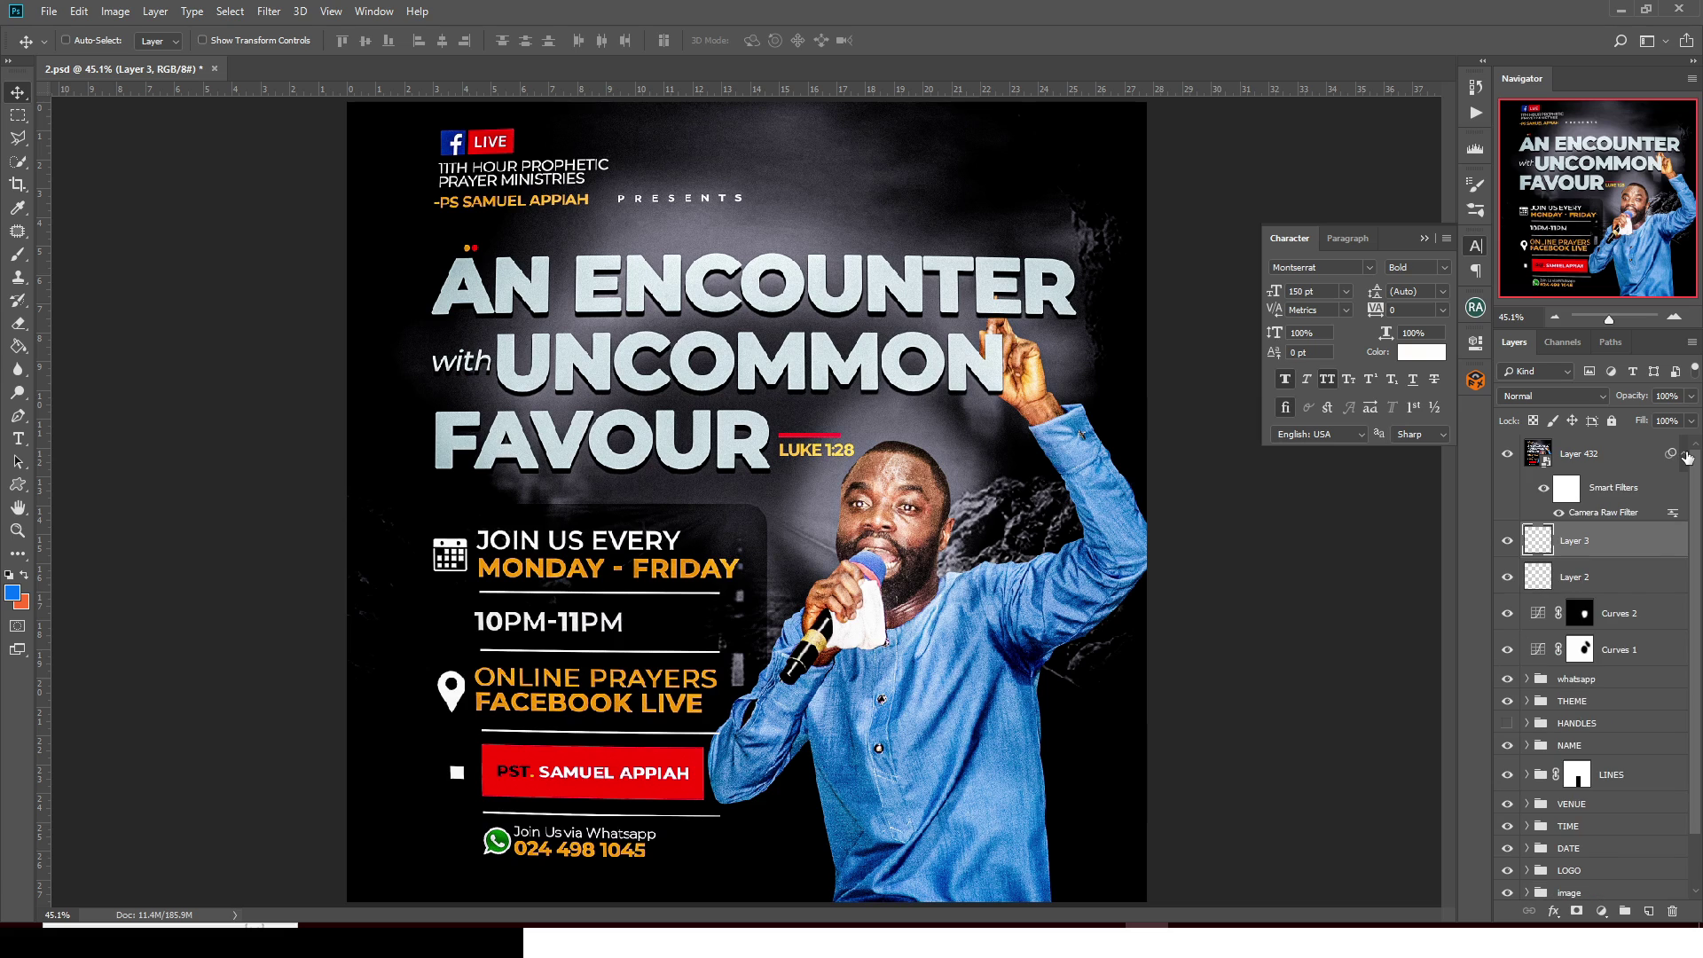
{"action": "left_click", "coordinate": [1585, 517]}
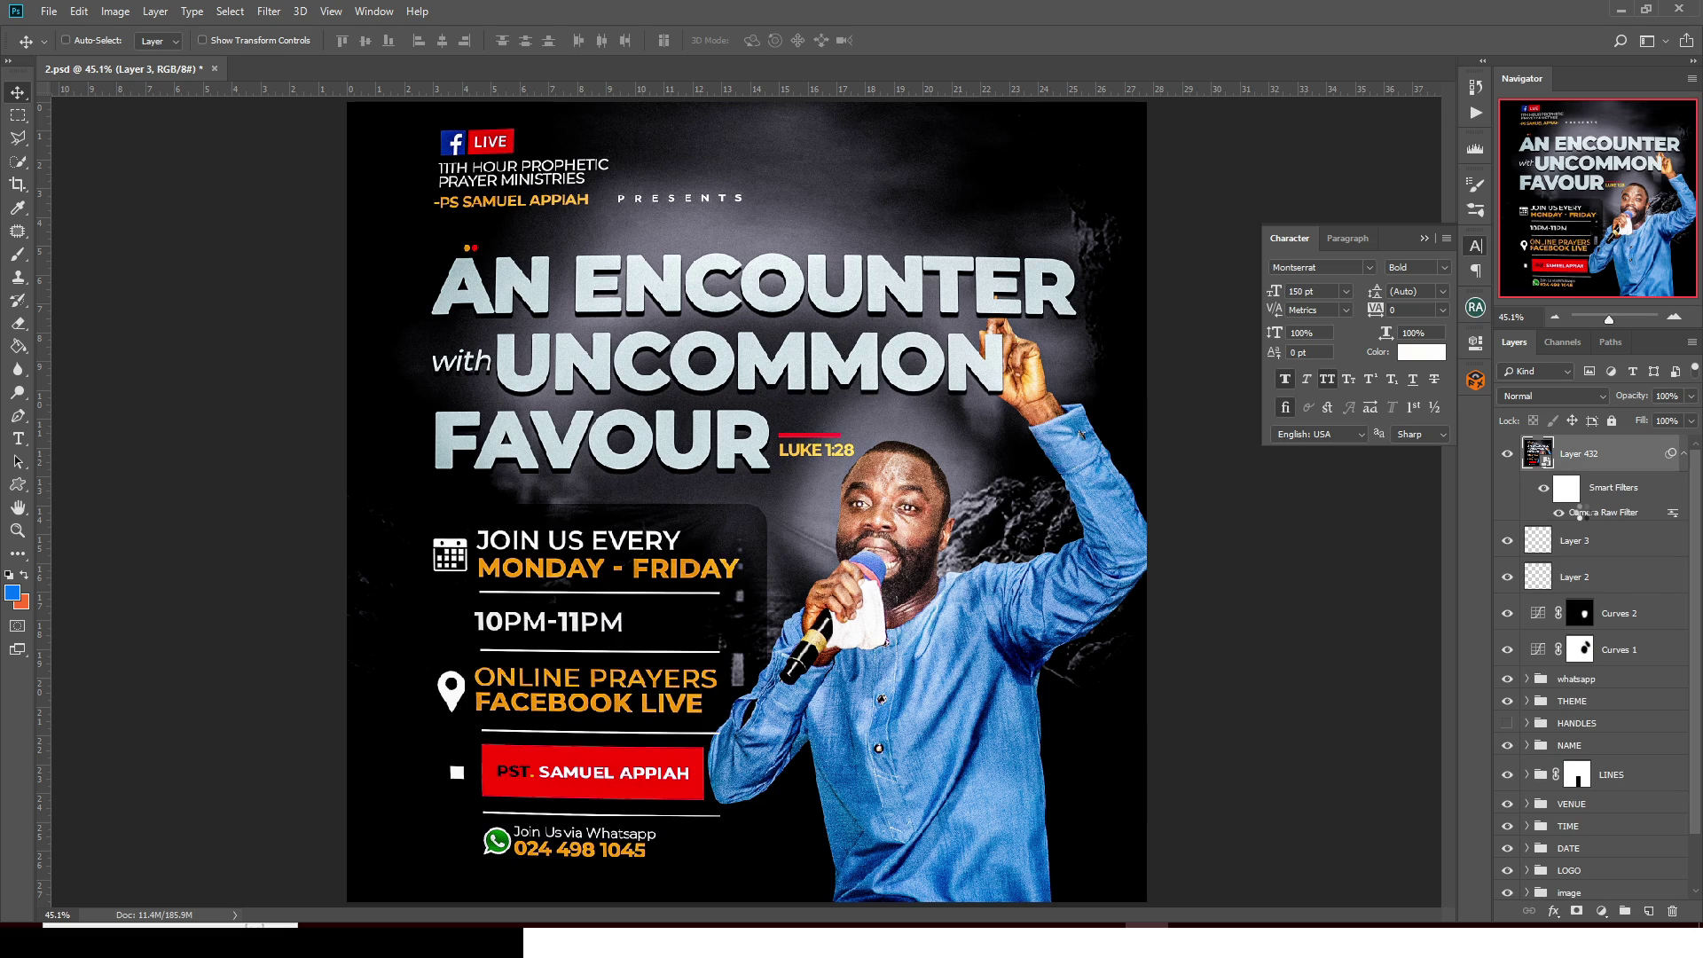
{"action": "double_click", "coordinate": [1579, 514]}
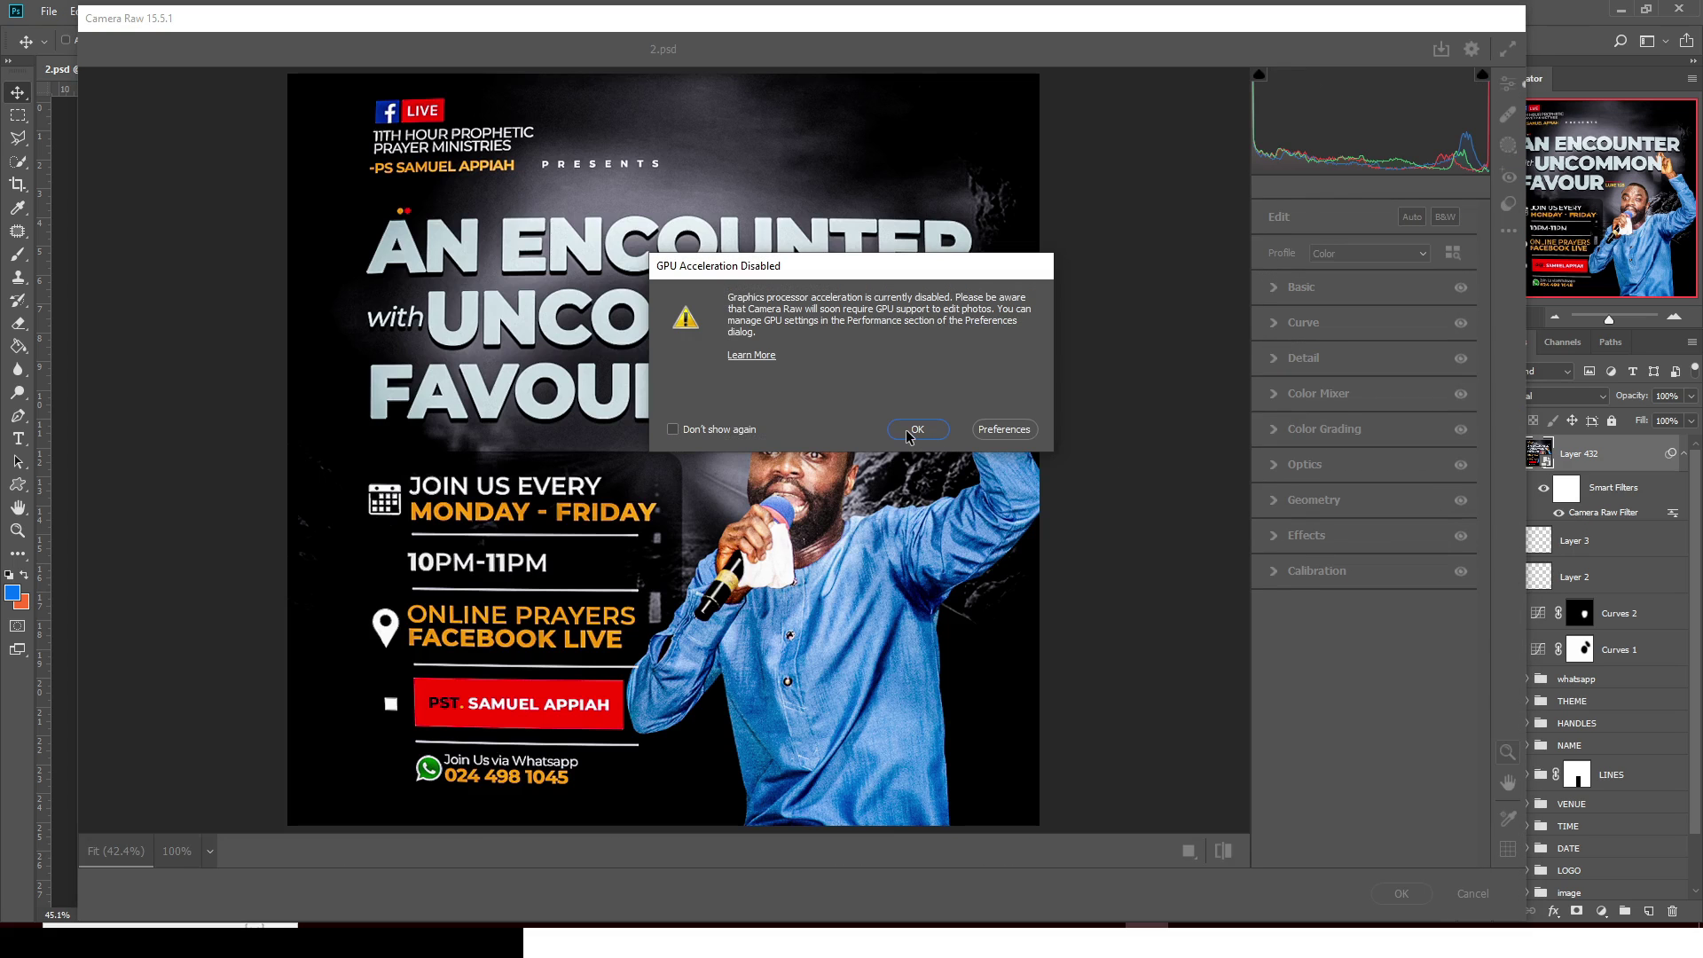
{"action": "left_click", "coordinate": [909, 435]}
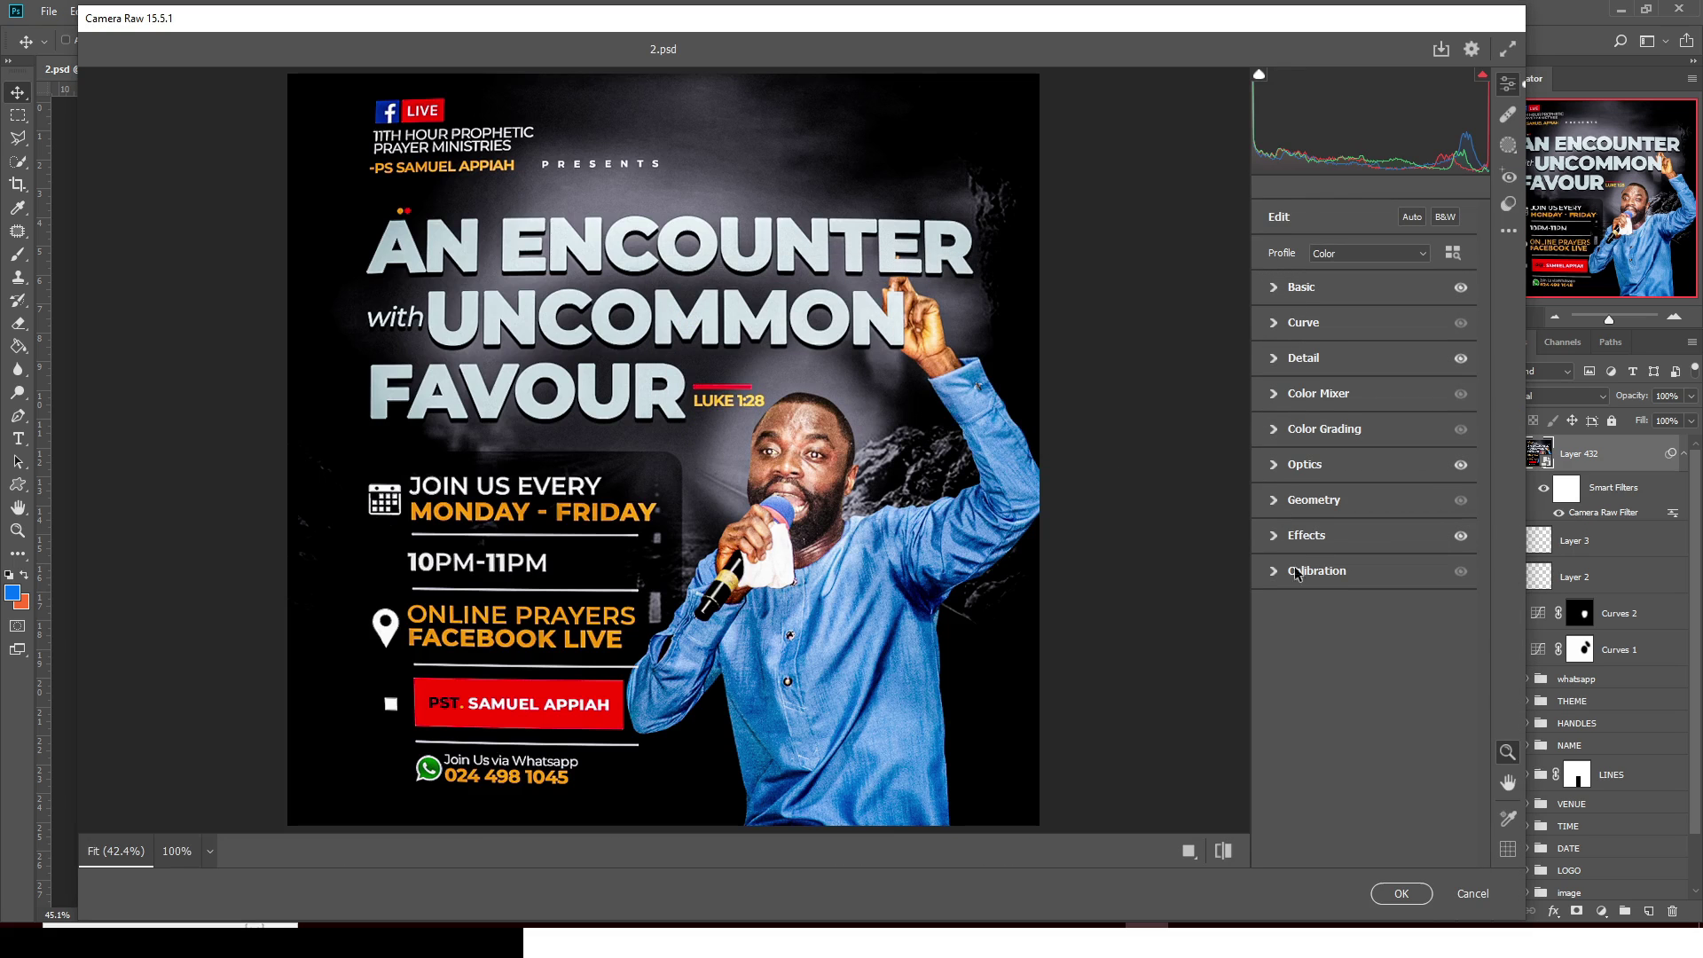
{"action": "left_click", "coordinate": [1473, 892]}
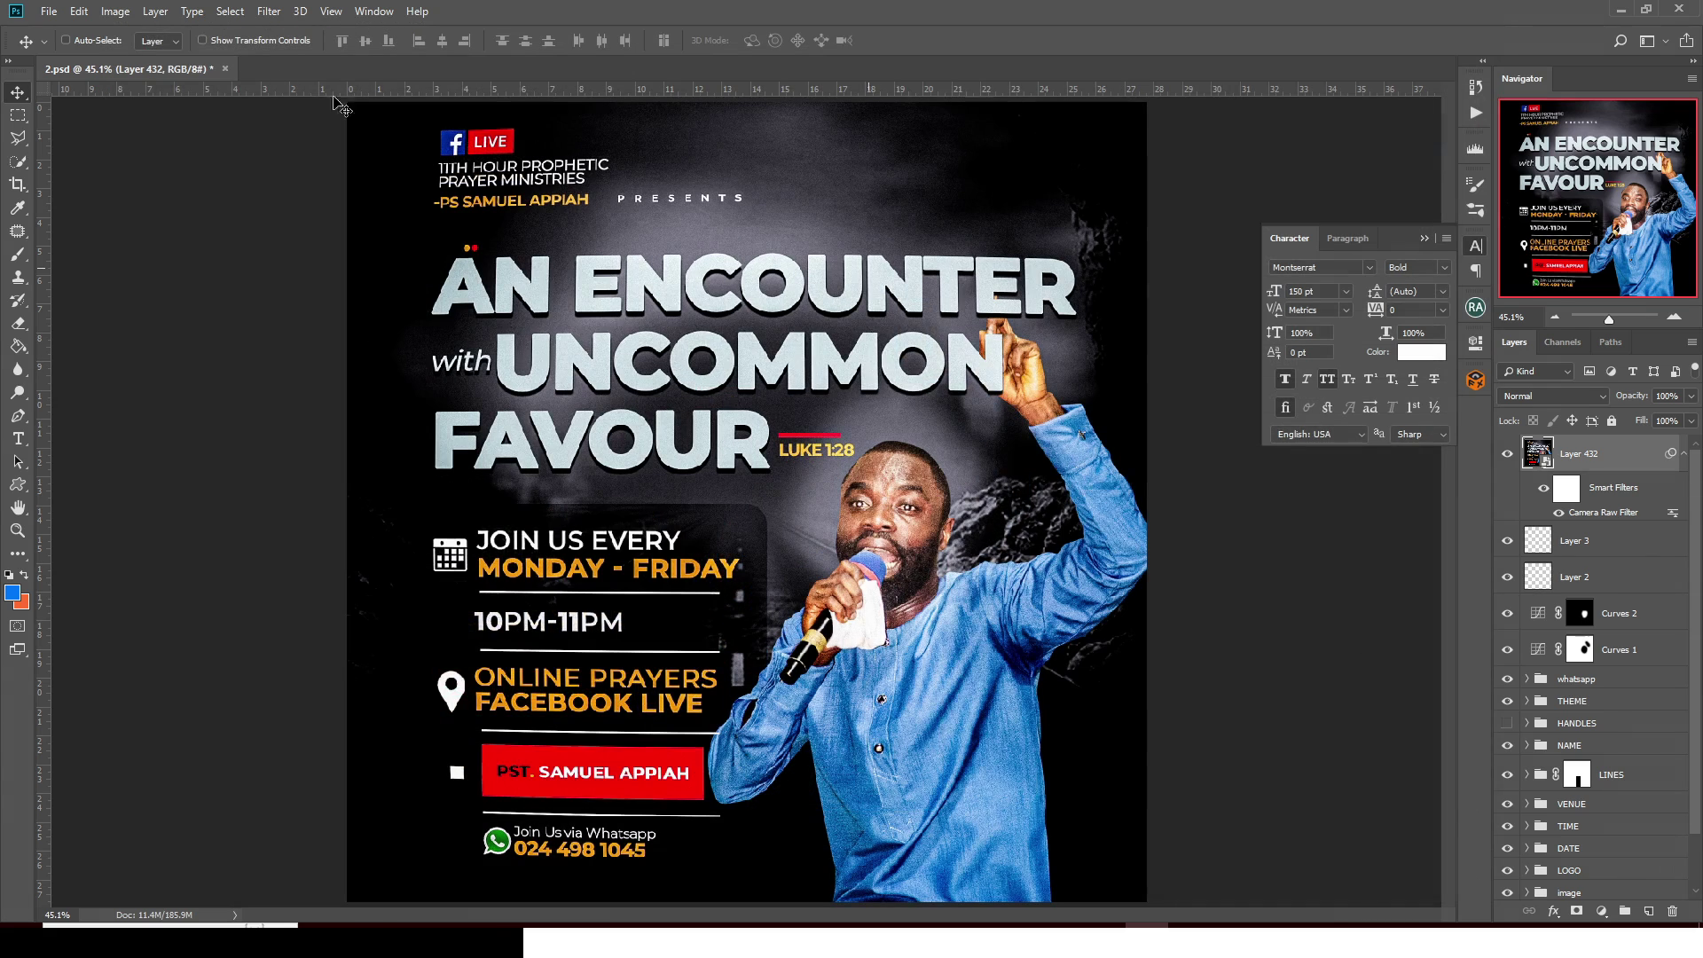
Close 2.psd without saving and open 9c.psd from the PSD PART 9 folder
{"action": "left_click", "coordinate": [224, 69]}
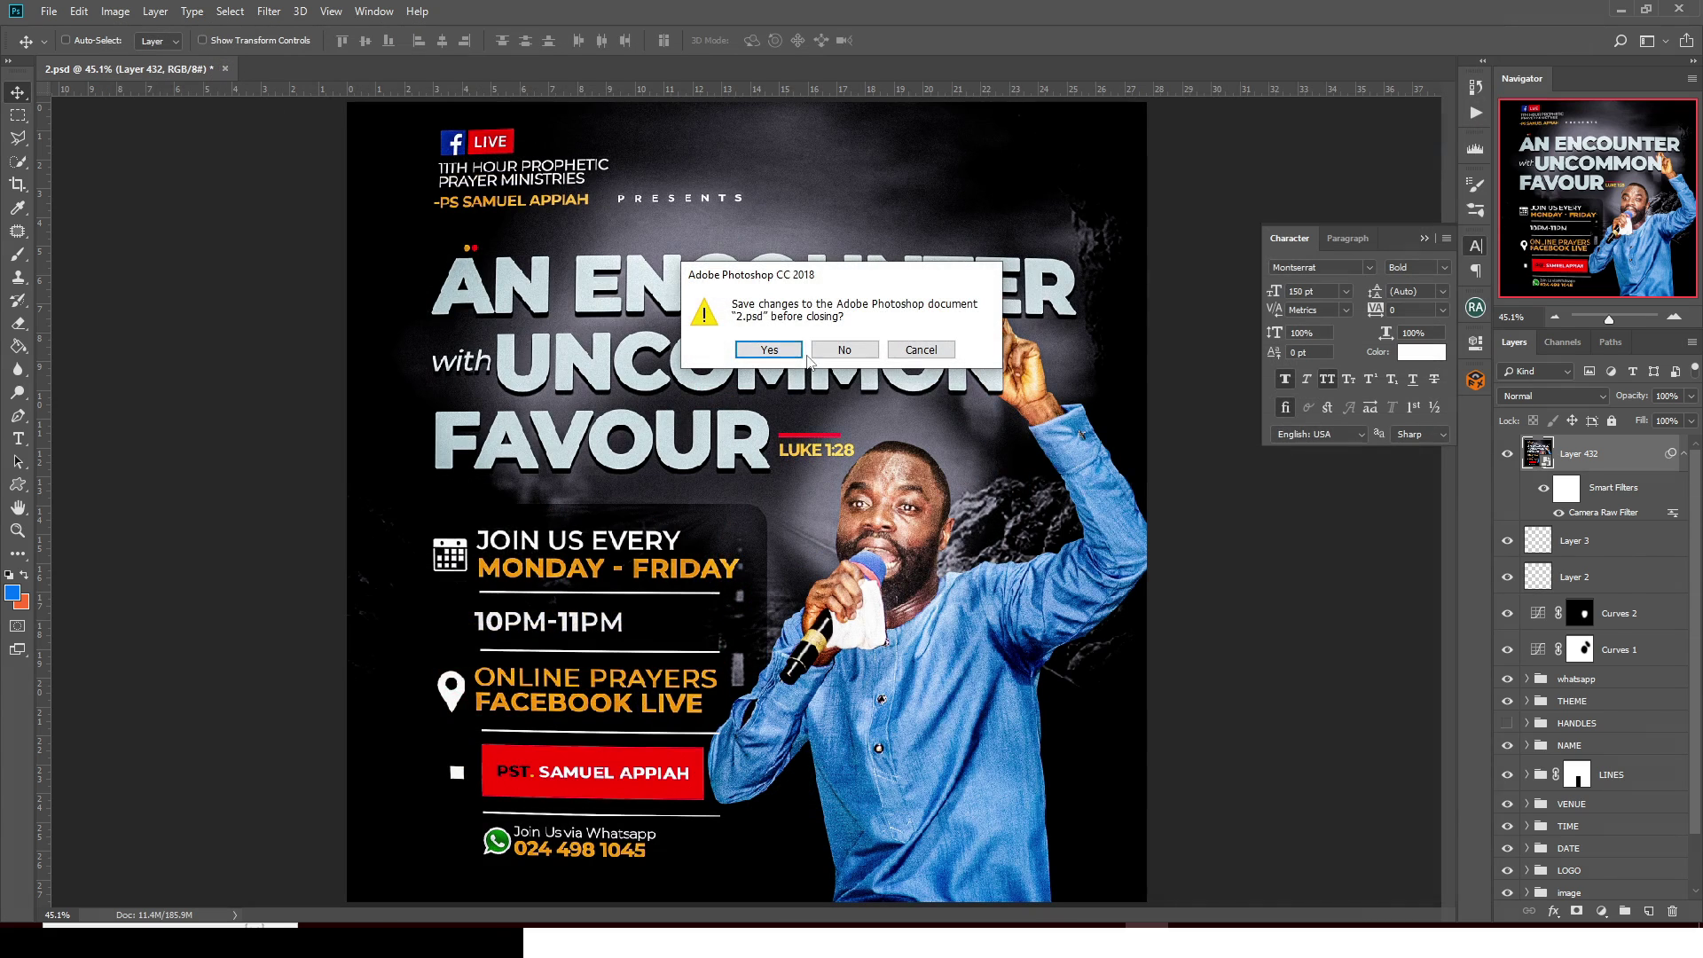
{"action": "left_click", "coordinate": [860, 347]}
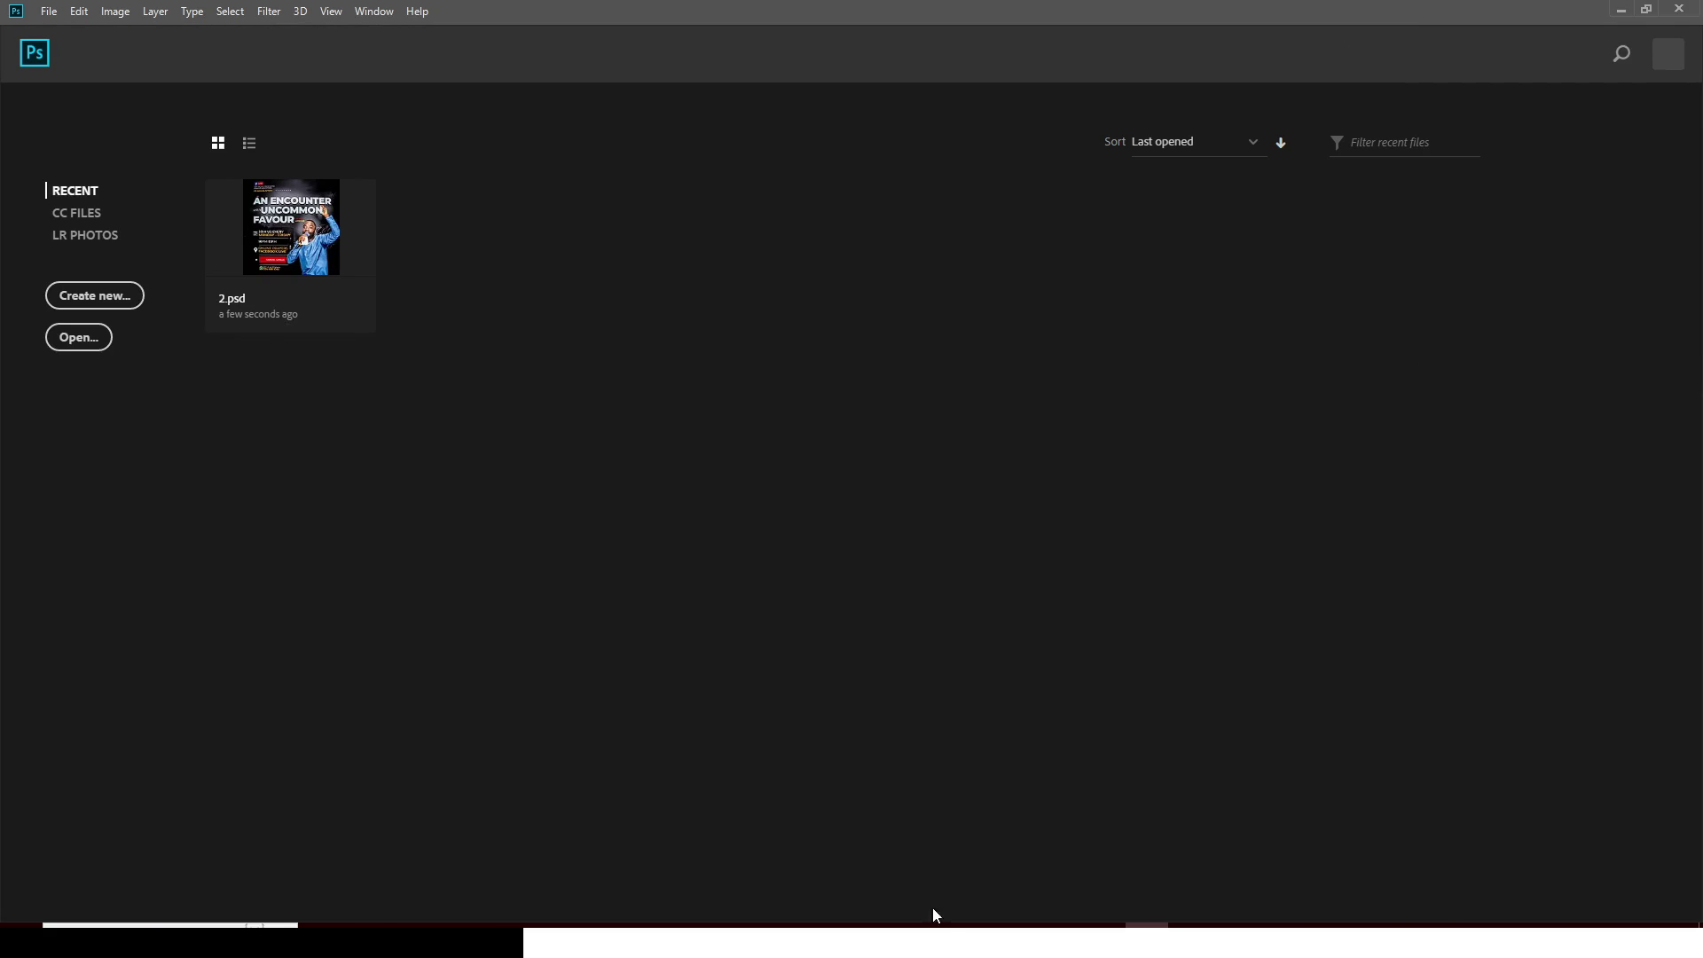
{"action": "mouse_move", "coordinate": [887, 941]}
{"action": "left_click", "coordinate": [789, 856]}
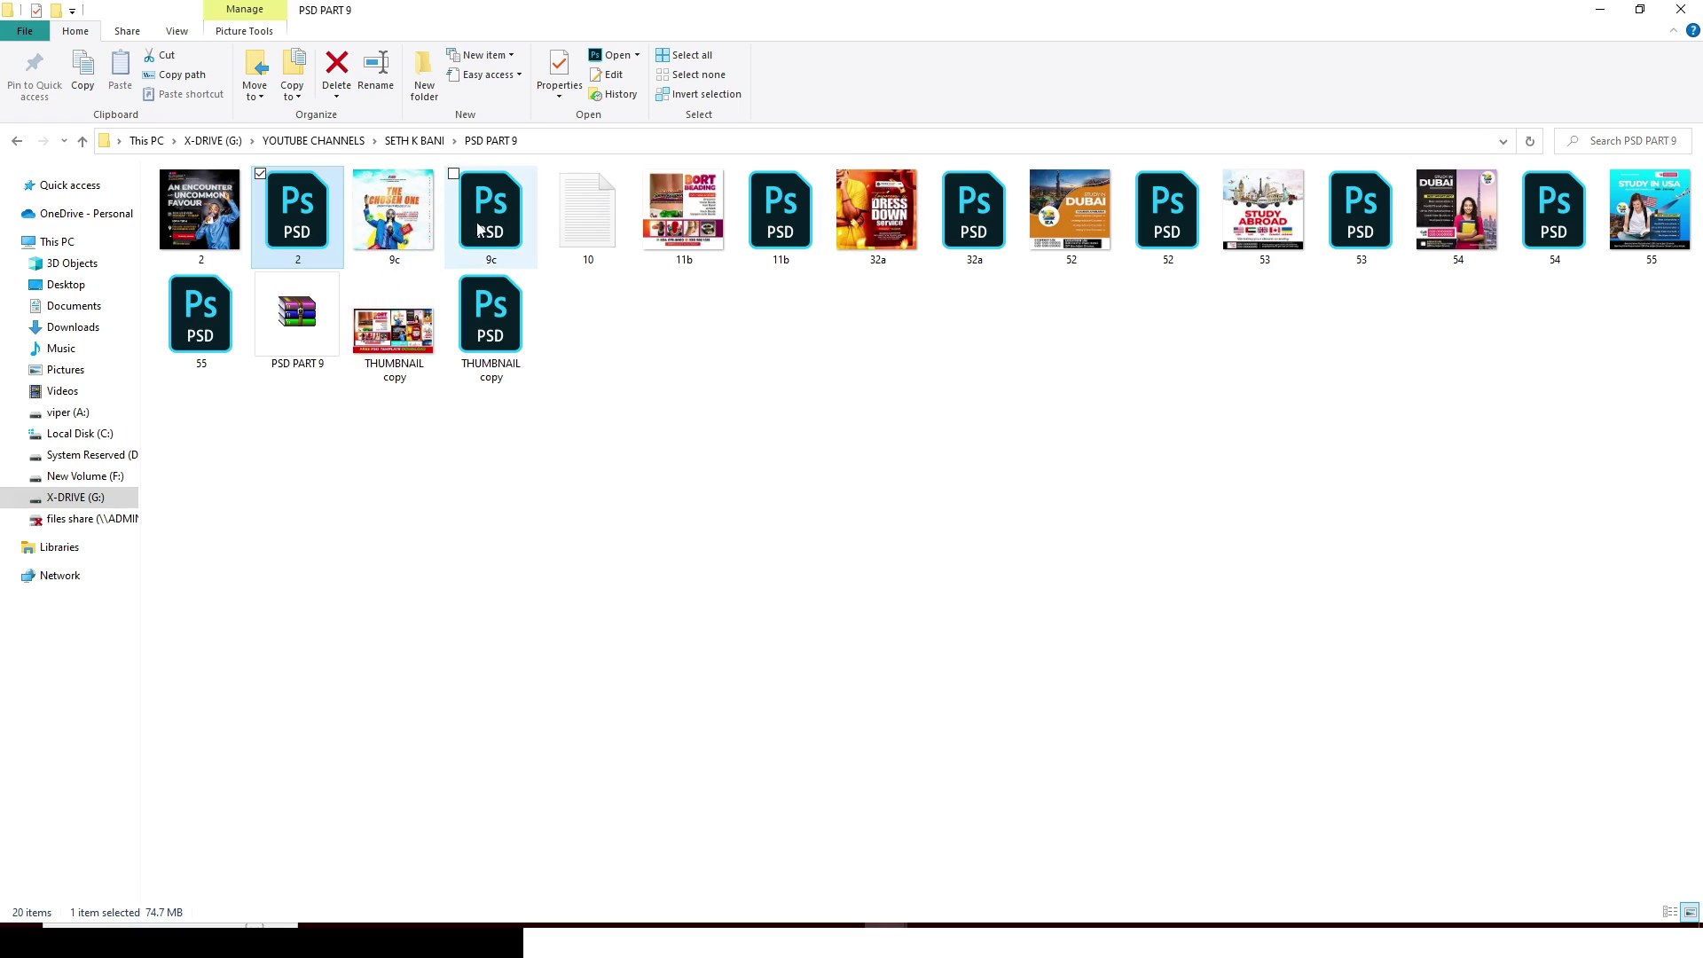
{"action": "left_click", "coordinate": [390, 218]}
{"action": "double_click", "coordinate": [502, 219]}
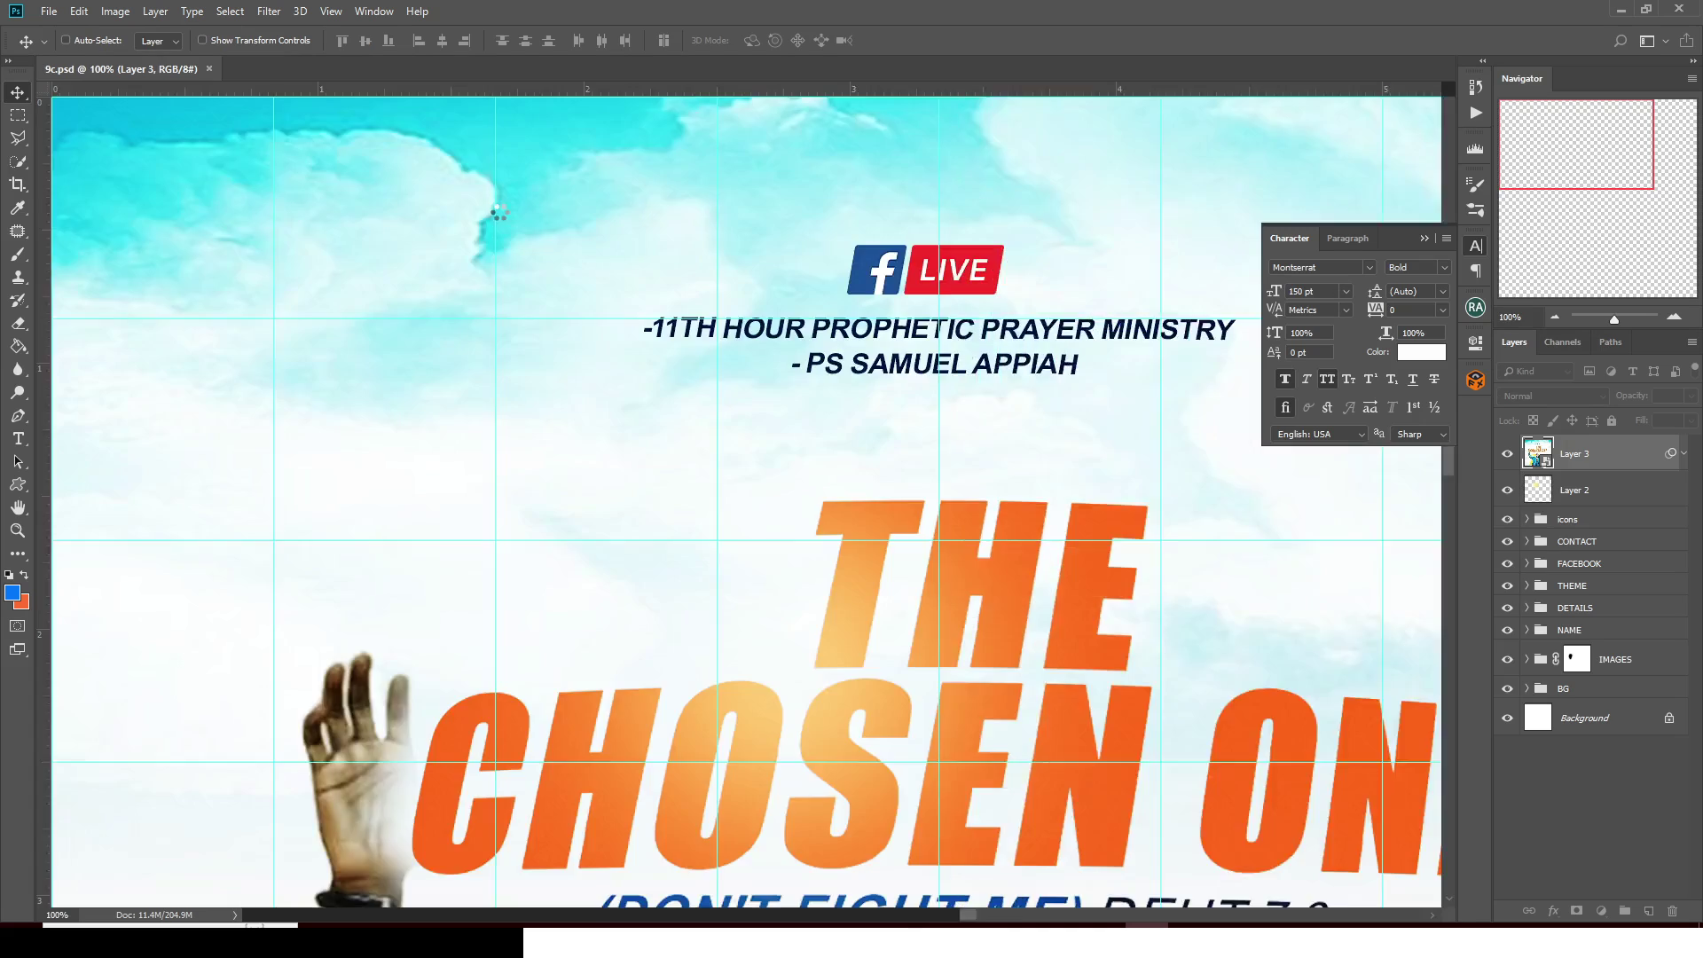
Hide the guides on 9c.psd and close the character settings
{"action": "key", "text": "ctrl+semicolon"}
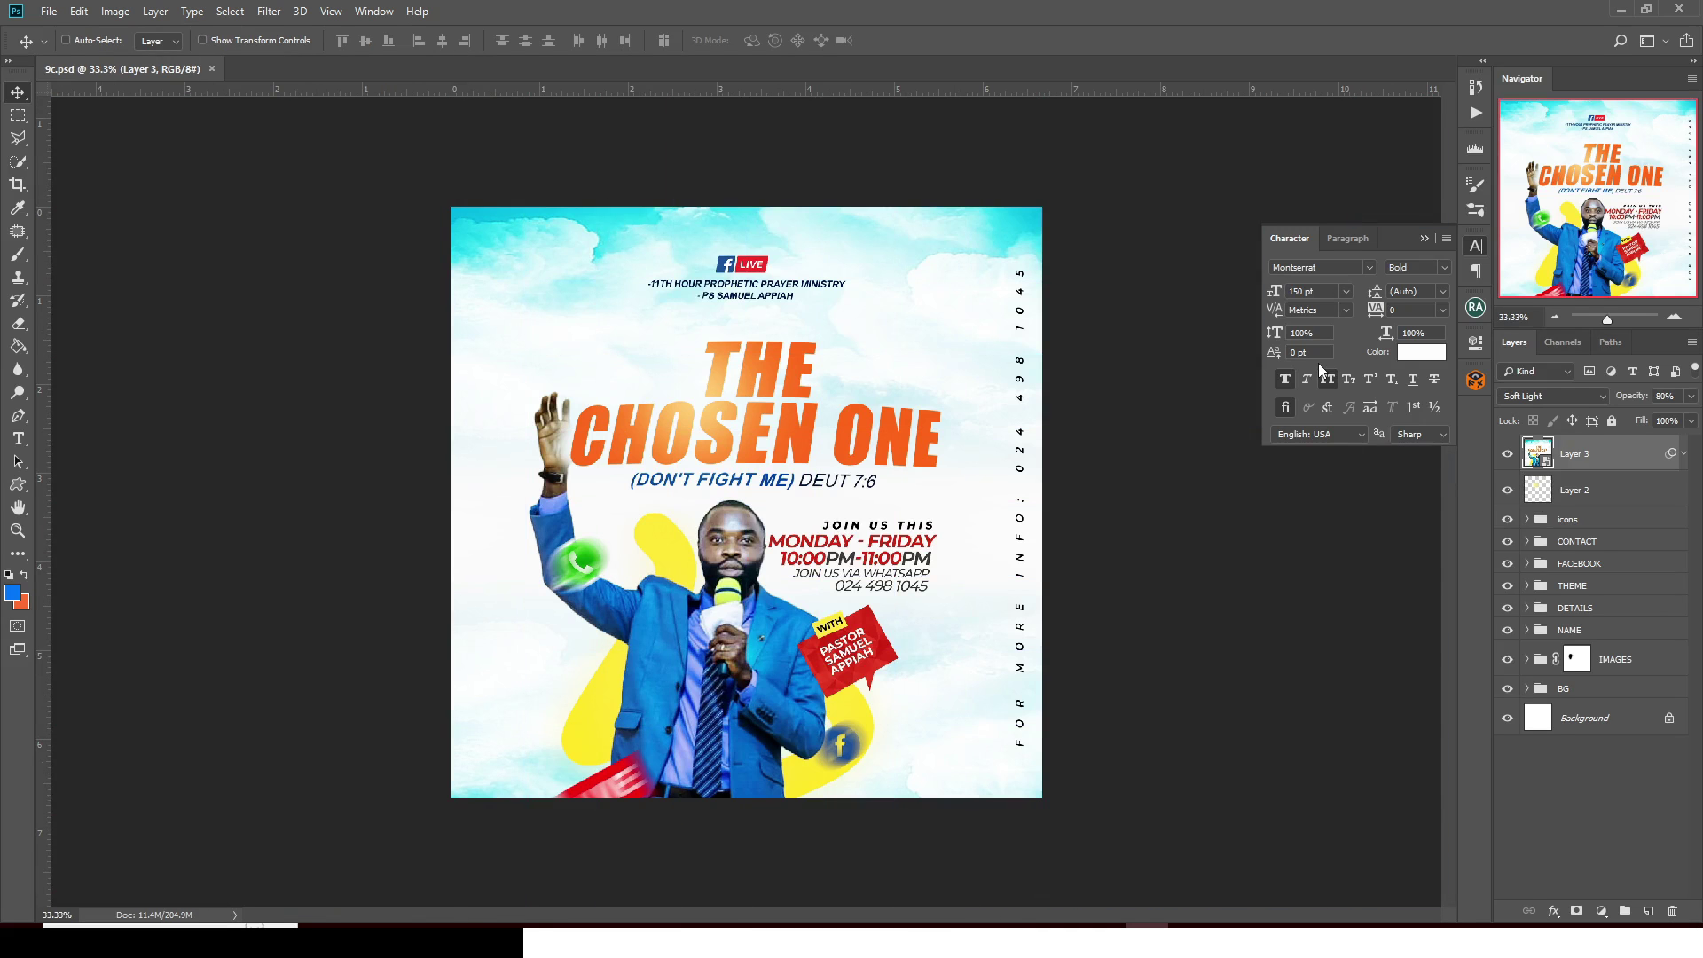
{"action": "left_click", "coordinate": [1322, 374]}
{"action": "left_click", "coordinate": [1420, 234]}
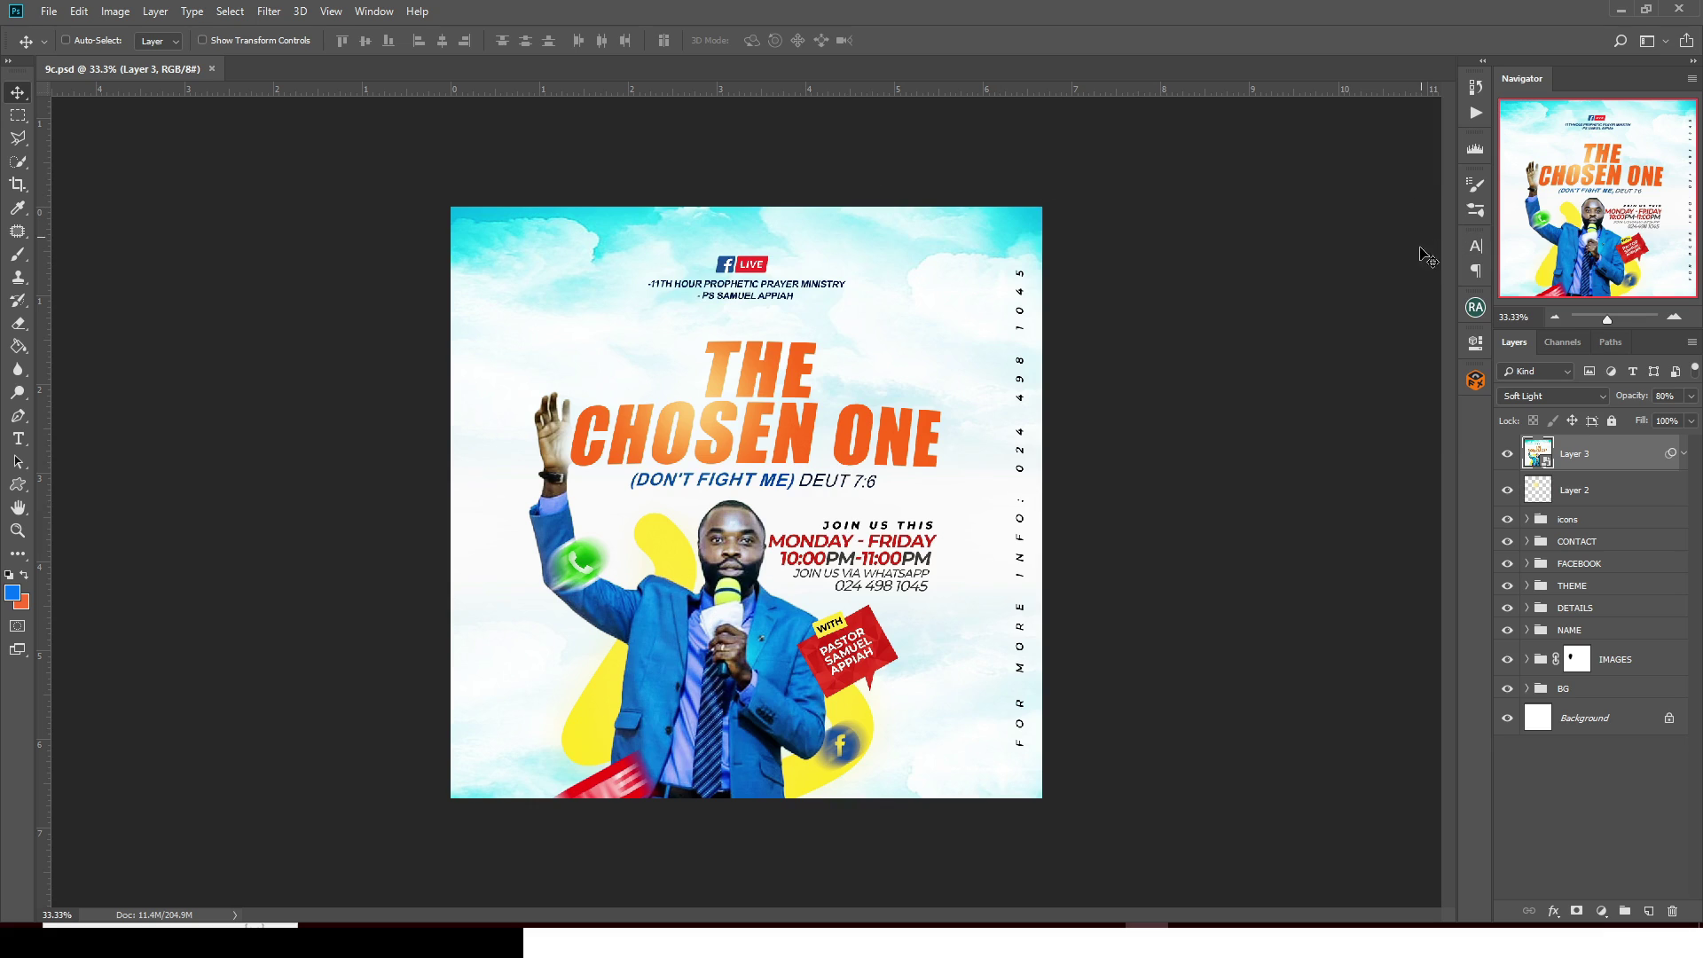
Hide Layer 3's overlay and toggle the BG, IMAGES, NAME, DETAILS and THEME groups off and on
{"action": "left_click", "coordinate": [1508, 455]}
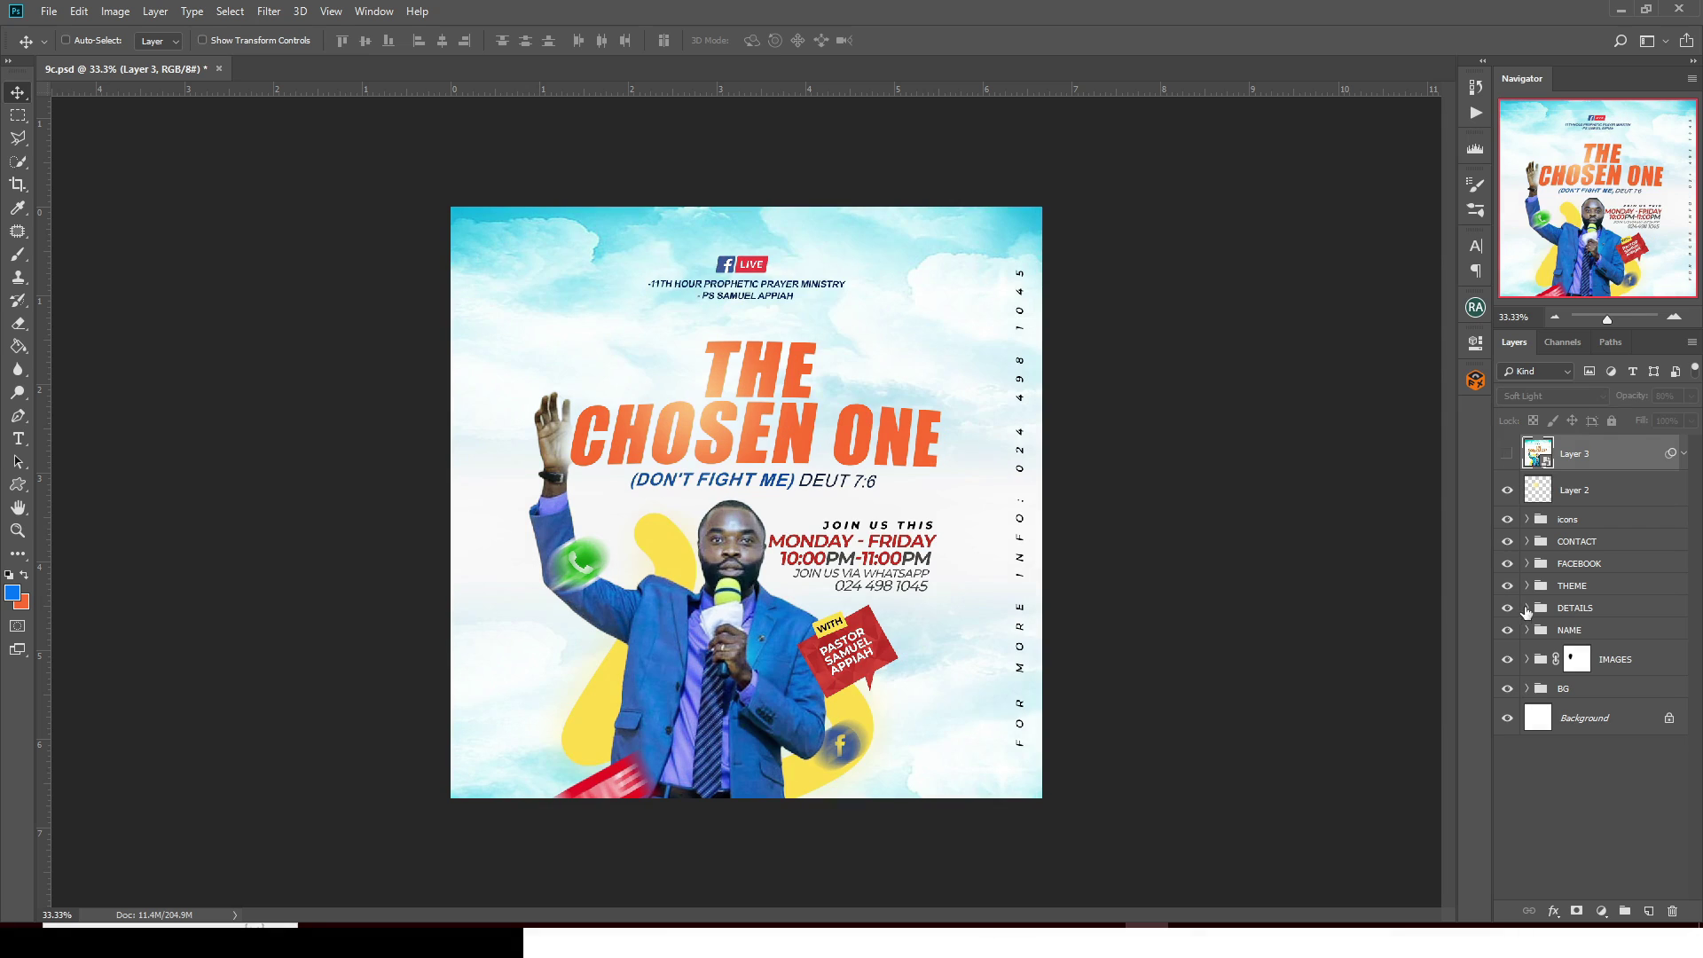
{"action": "left_click", "coordinate": [1509, 690]}
{"action": "left_click", "coordinate": [1509, 689]}
{"action": "left_click", "coordinate": [1509, 661]}
{"action": "left_click", "coordinate": [1509, 661]}
{"action": "left_click", "coordinate": [1510, 631]}
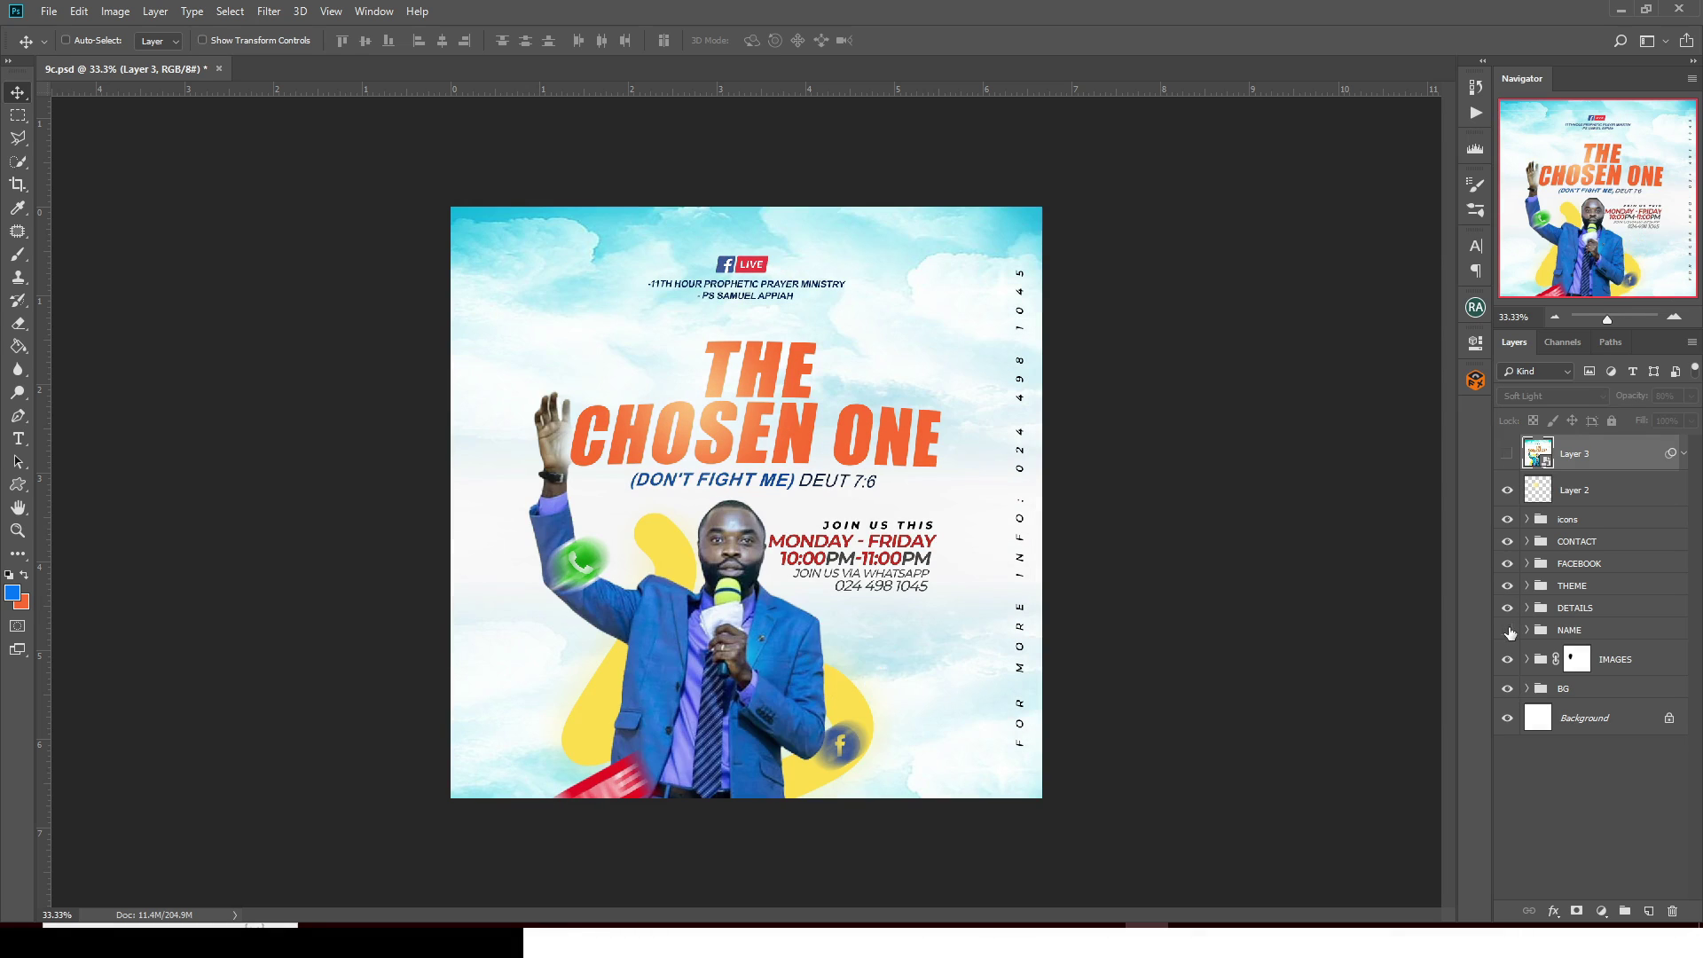
{"action": "left_click", "coordinate": [1509, 631]}
{"action": "left_click", "coordinate": [1509, 609]}
{"action": "left_click", "coordinate": [1508, 608]}
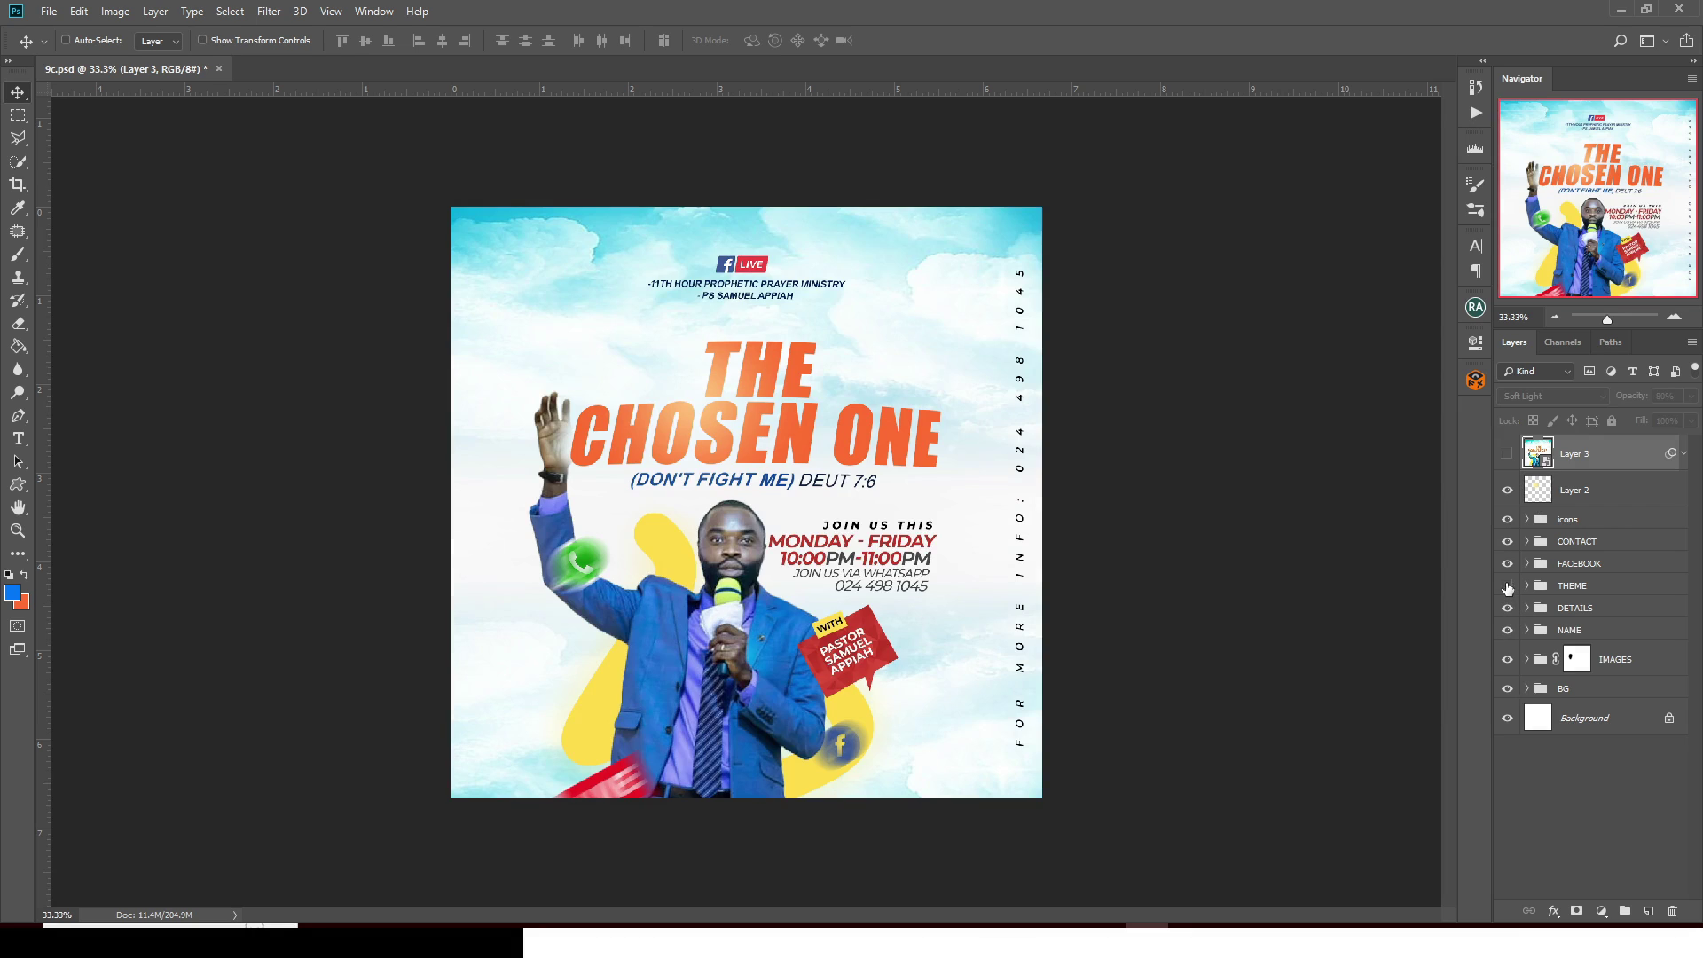
{"action": "left_click", "coordinate": [1507, 586]}
{"action": "left_click", "coordinate": [1507, 586]}
Toggle FACEBOOK and icons, show the CONTACT group, and restore Layer 2 and Layer 3
{"action": "left_click", "coordinate": [1508, 565]}
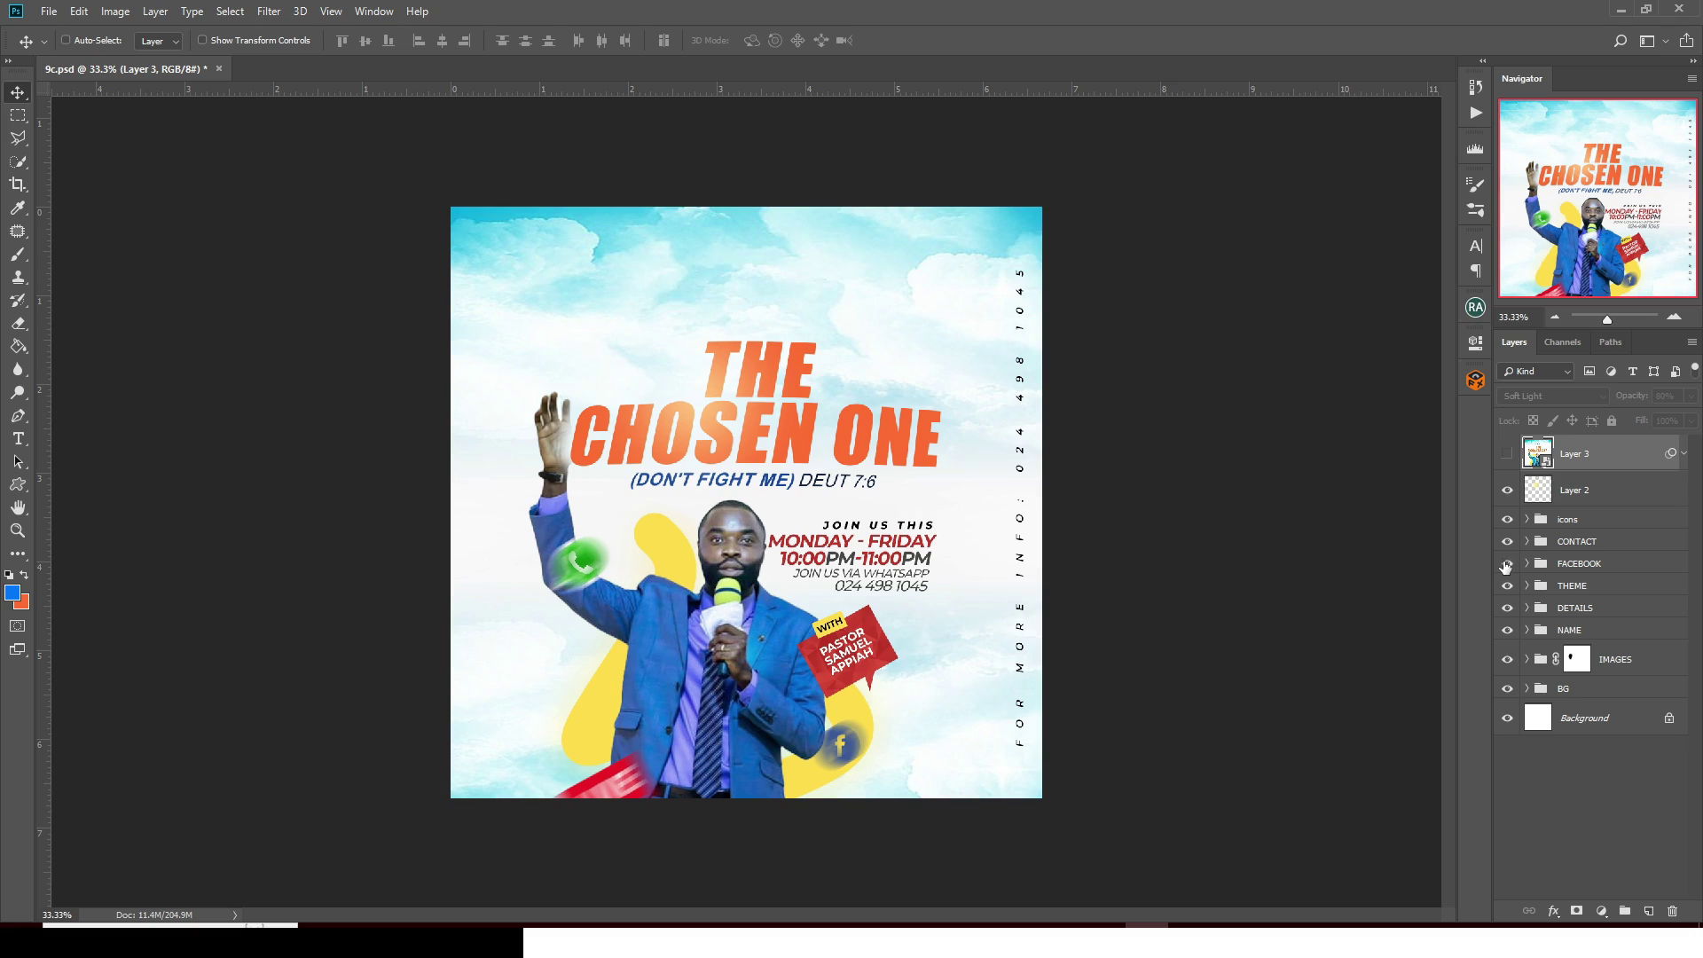
{"action": "left_click", "coordinate": [1508, 564]}
{"action": "left_click", "coordinate": [1508, 541]}
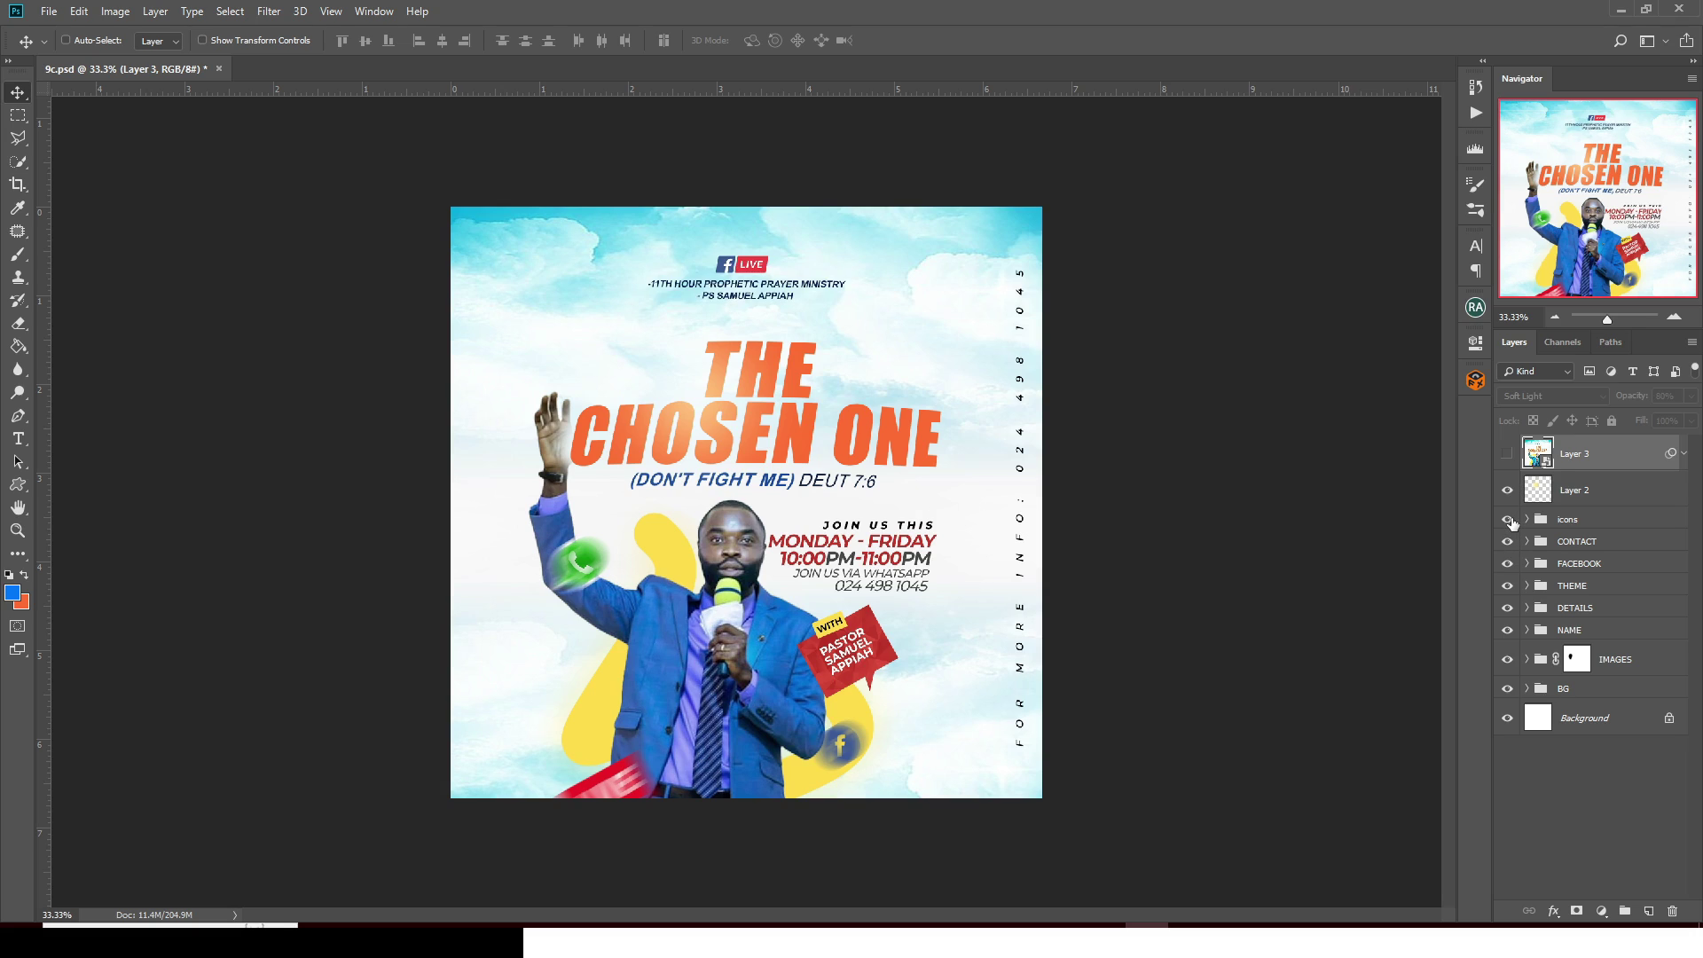
{"action": "left_click", "coordinate": [1508, 520]}
{"action": "left_click", "coordinate": [1508, 520]}
{"action": "left_click", "coordinate": [1506, 493]}
{"action": "left_click", "coordinate": [1506, 454]}
{"action": "left_click", "coordinate": [1508, 454]}
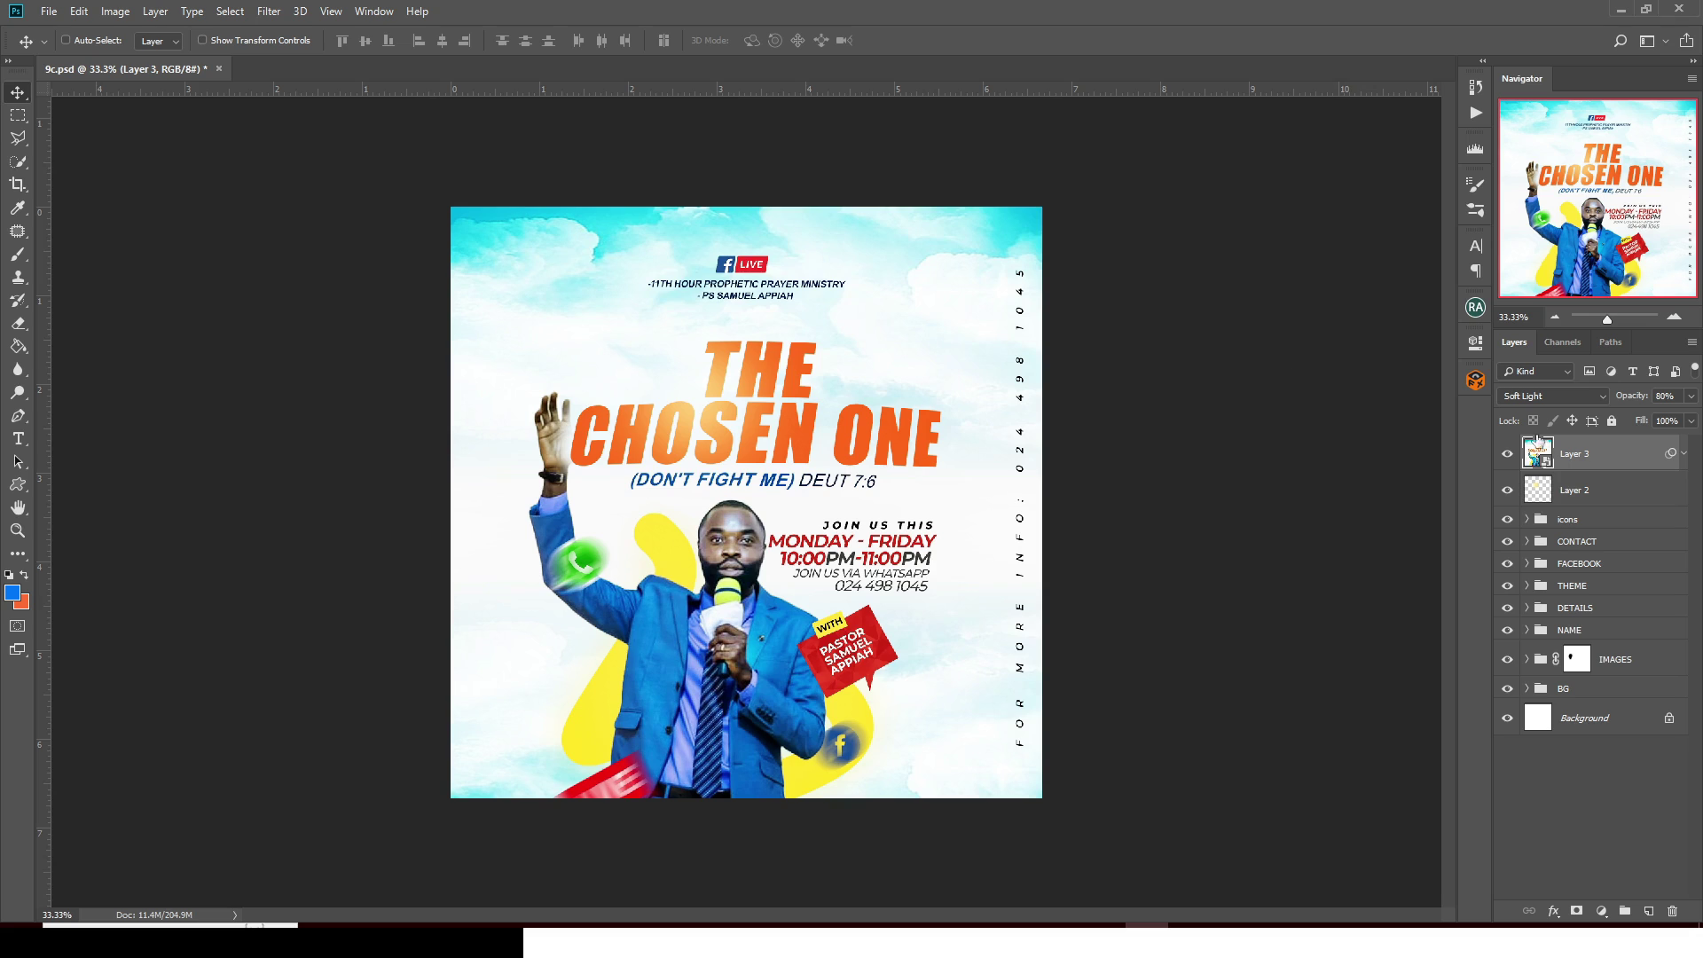
Close 9c.psd without saving and open 11b.psd from the PSD PART 9 folder
{"action": "left_click", "coordinate": [218, 68]}
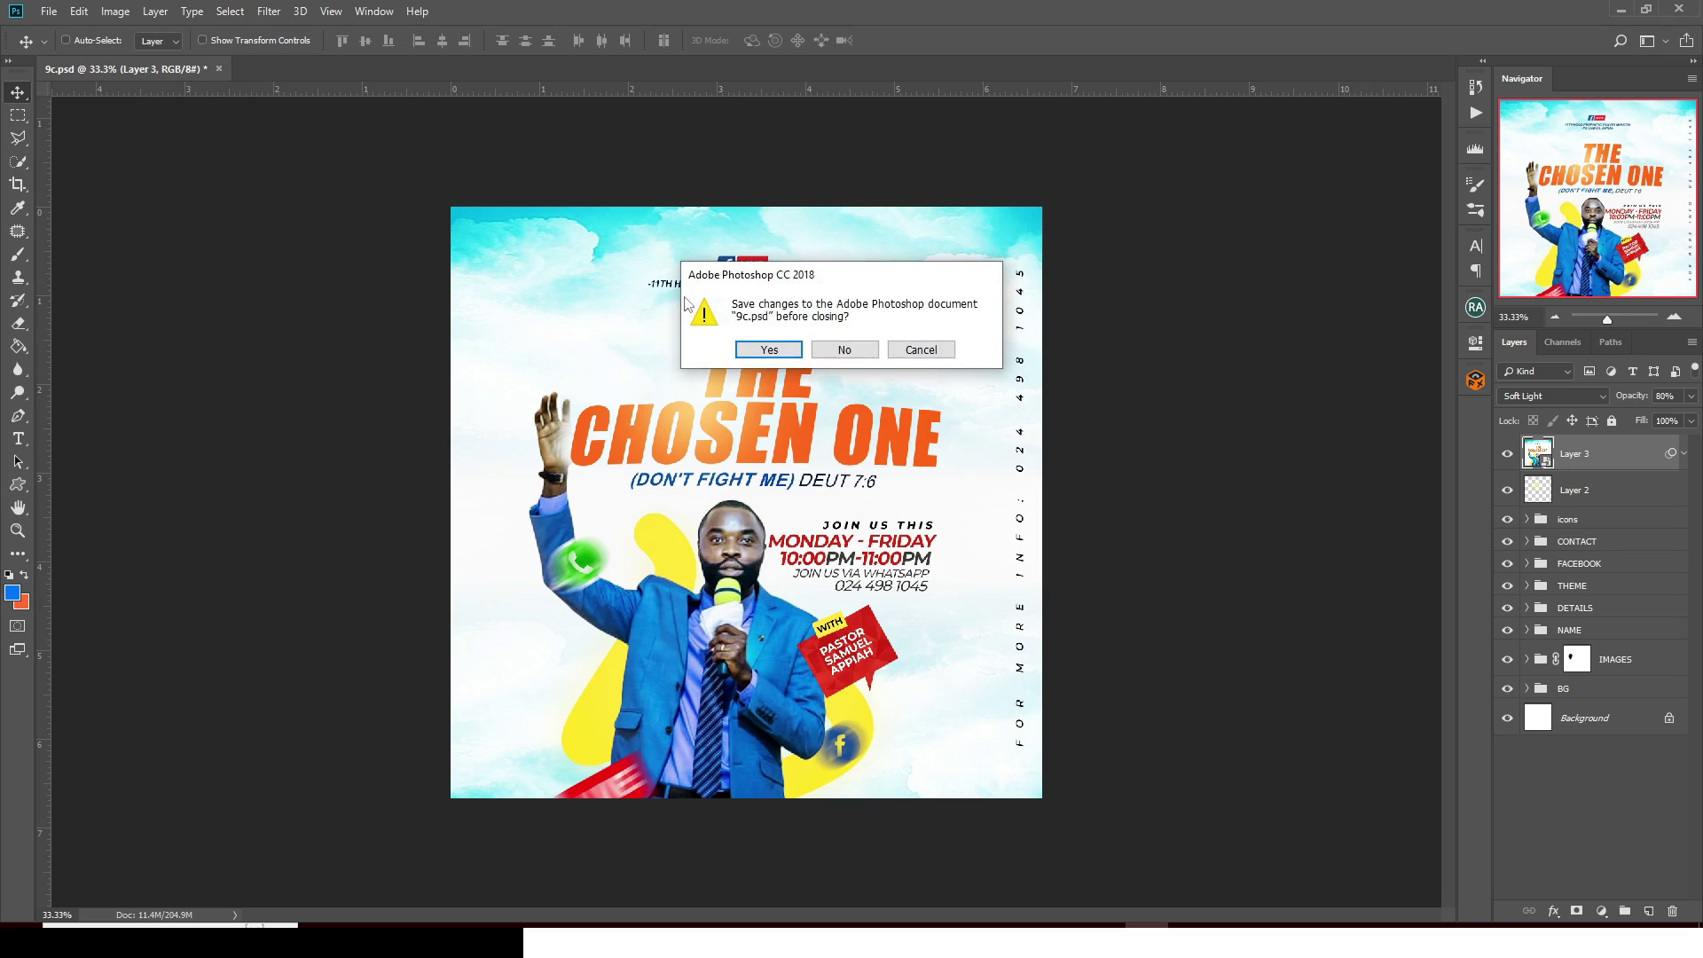
{"action": "left_click", "coordinate": [845, 351]}
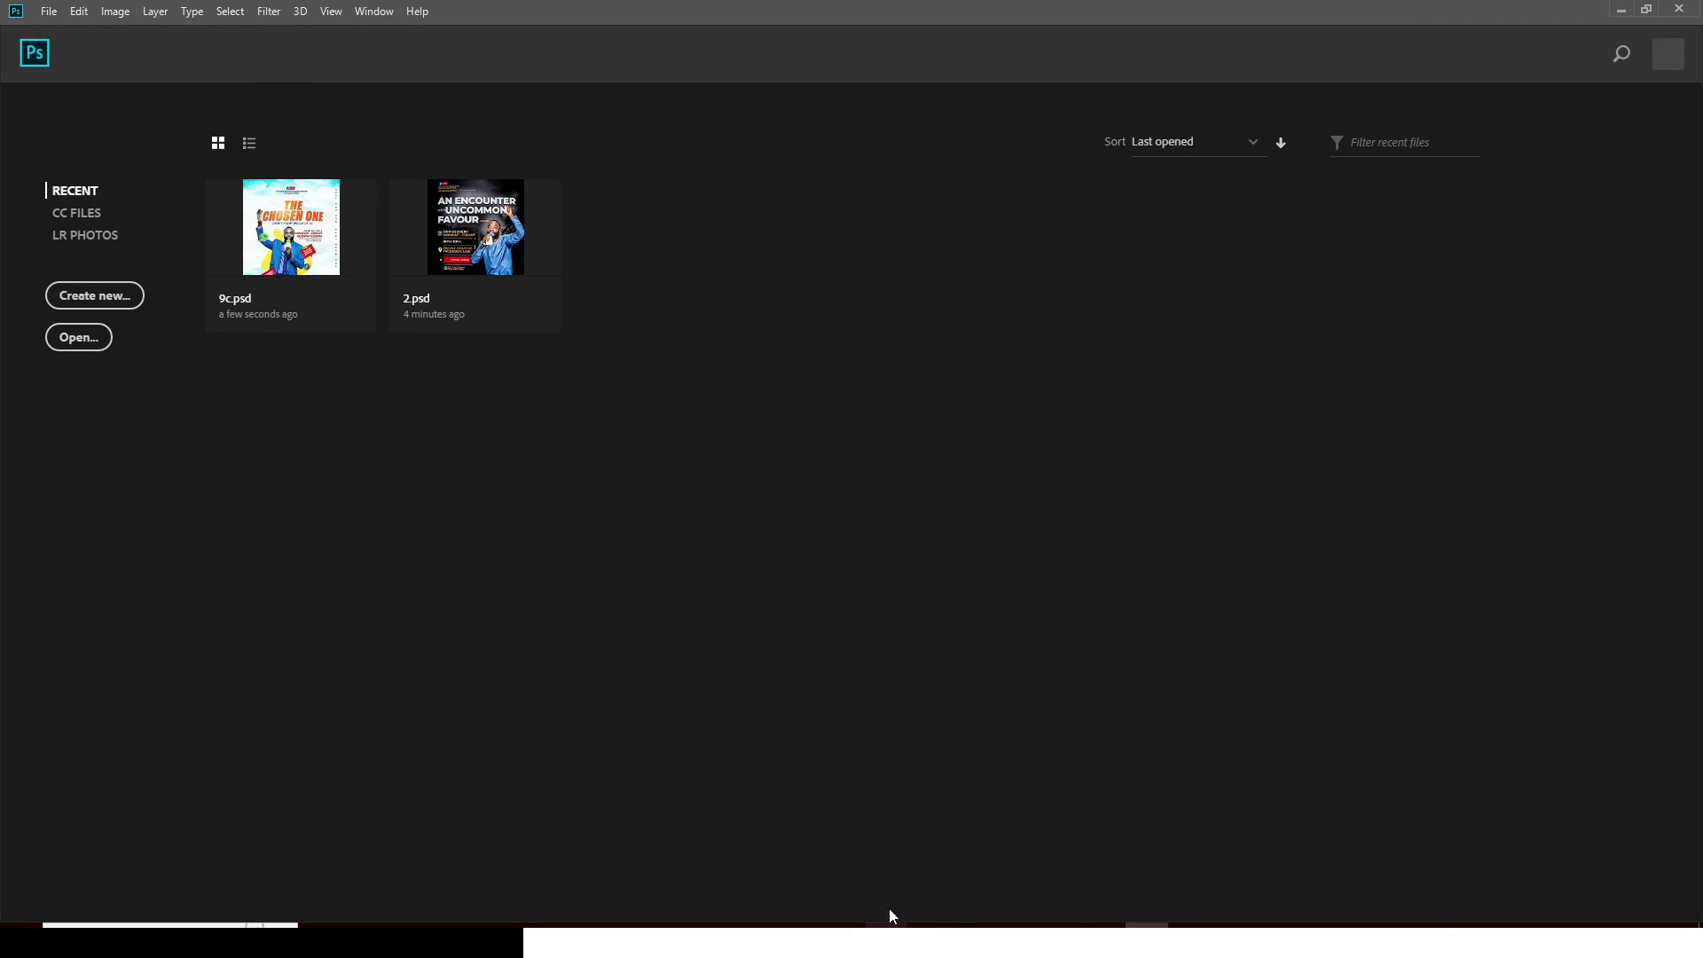
{"action": "mouse_move", "coordinate": [890, 918]}
{"action": "left_click", "coordinate": [806, 848]}
{"action": "left_click", "coordinate": [789, 228]}
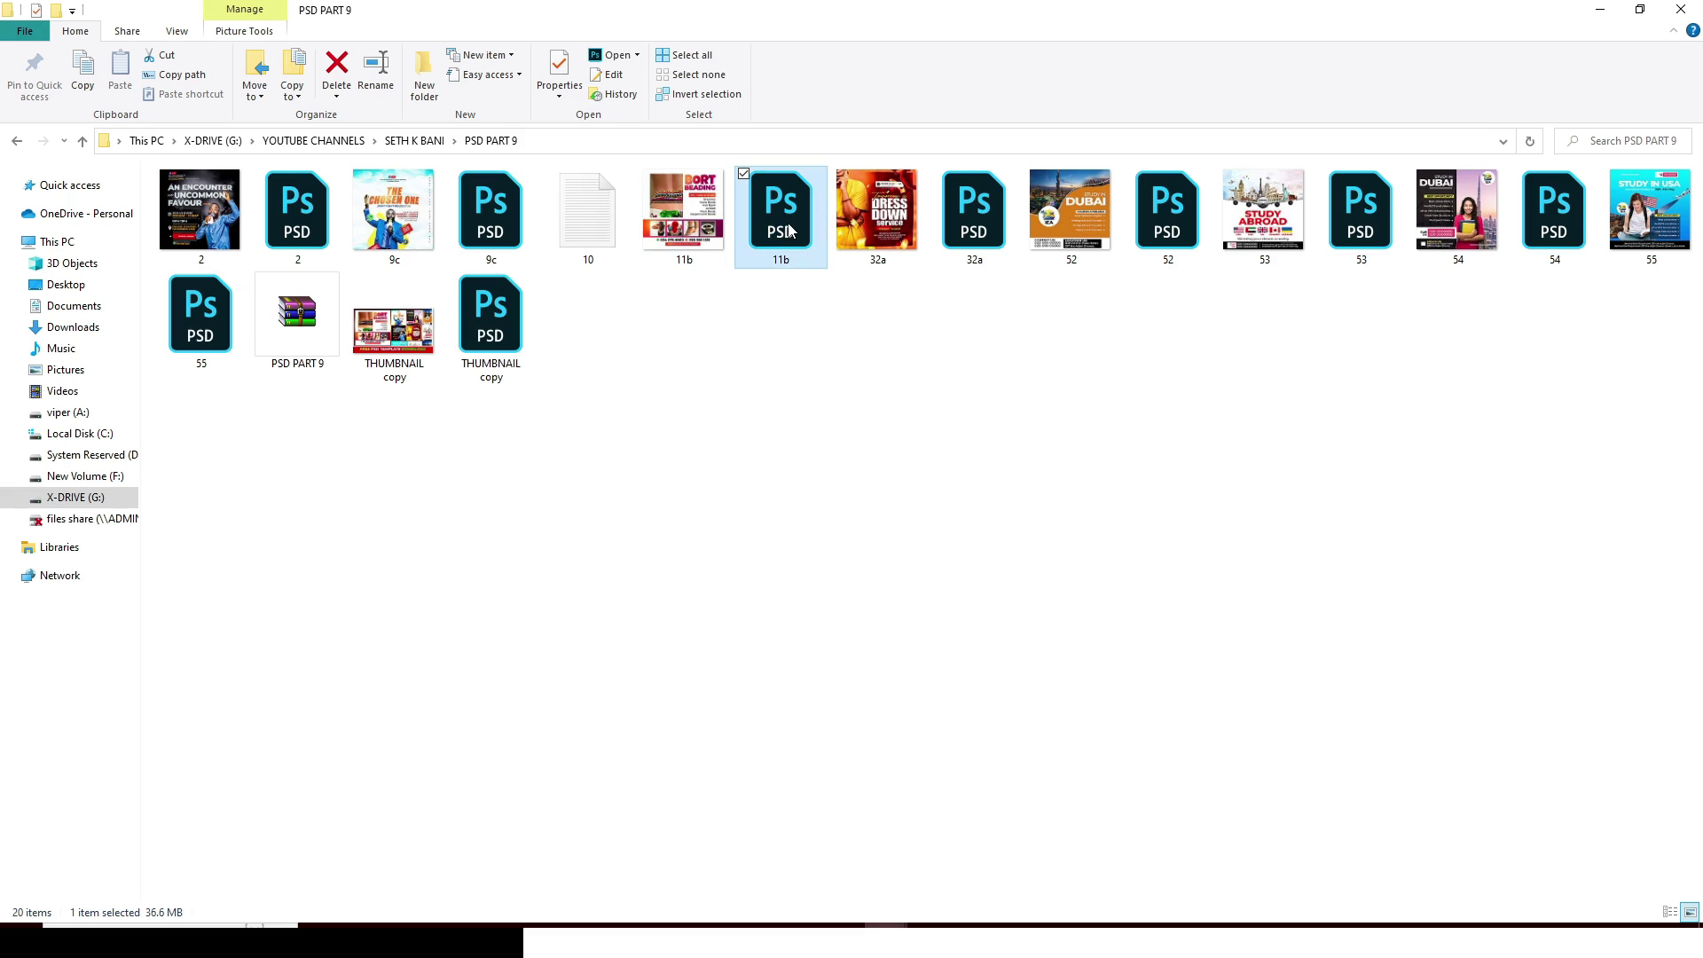
{"action": "double_click", "coordinate": [790, 222]}
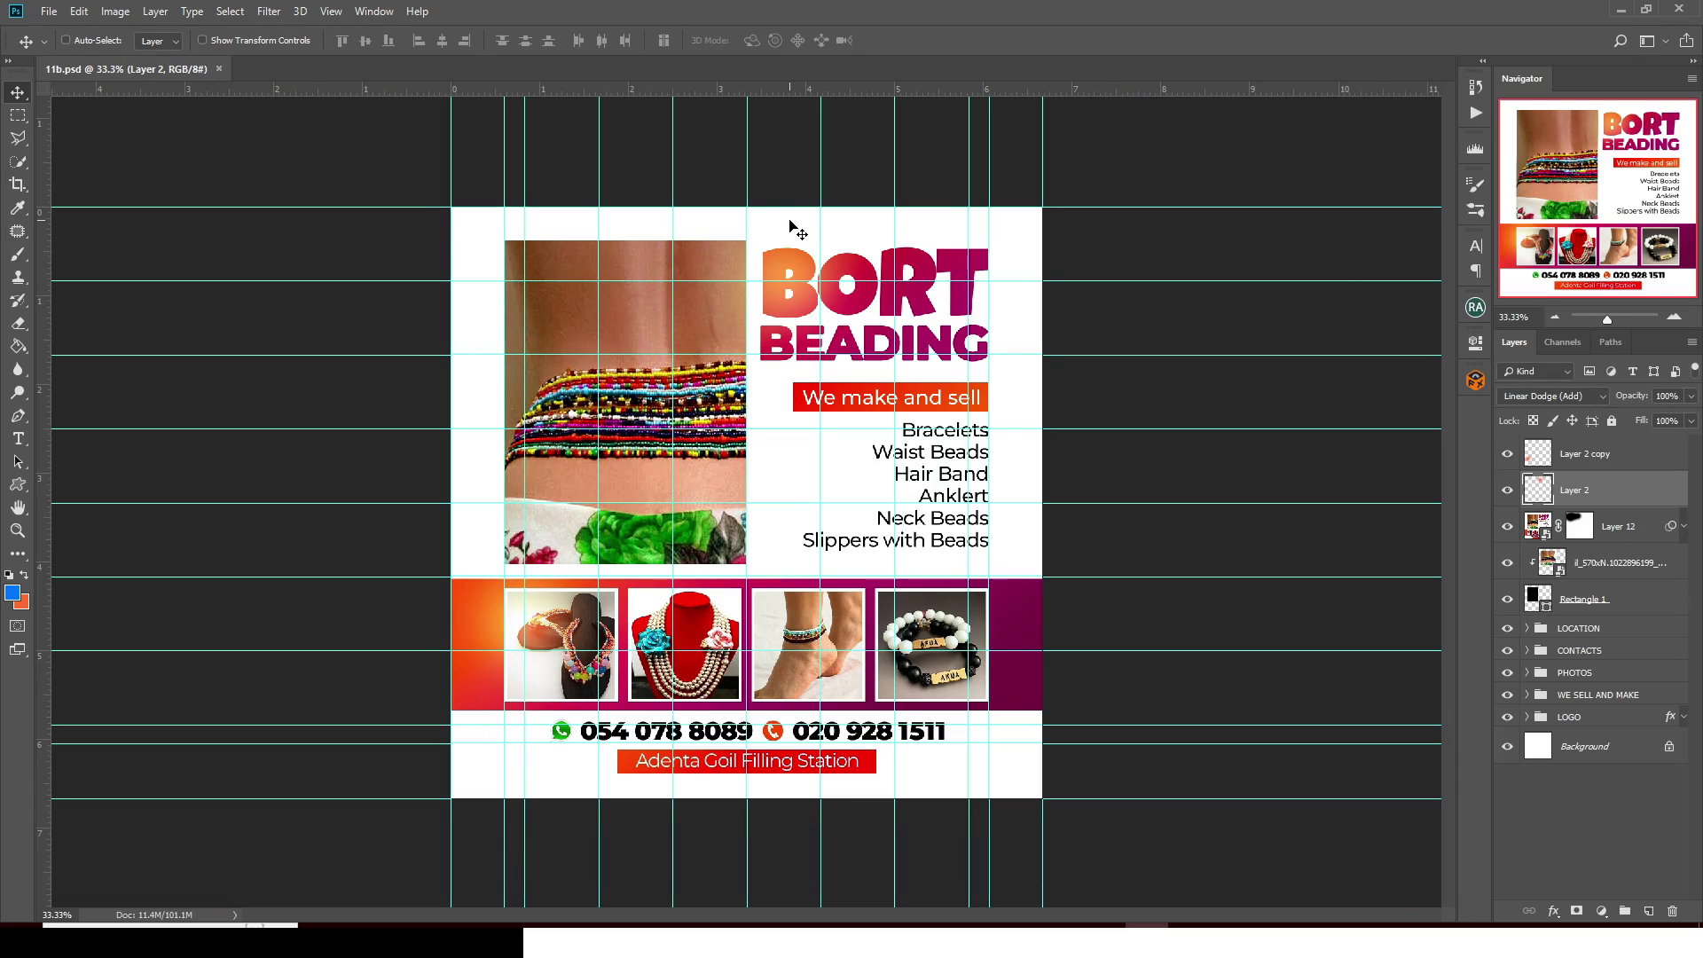
Hide the guides on 11b.psd and turn off the flyer's top four layers
{"action": "key", "text": "ctrl+h"}
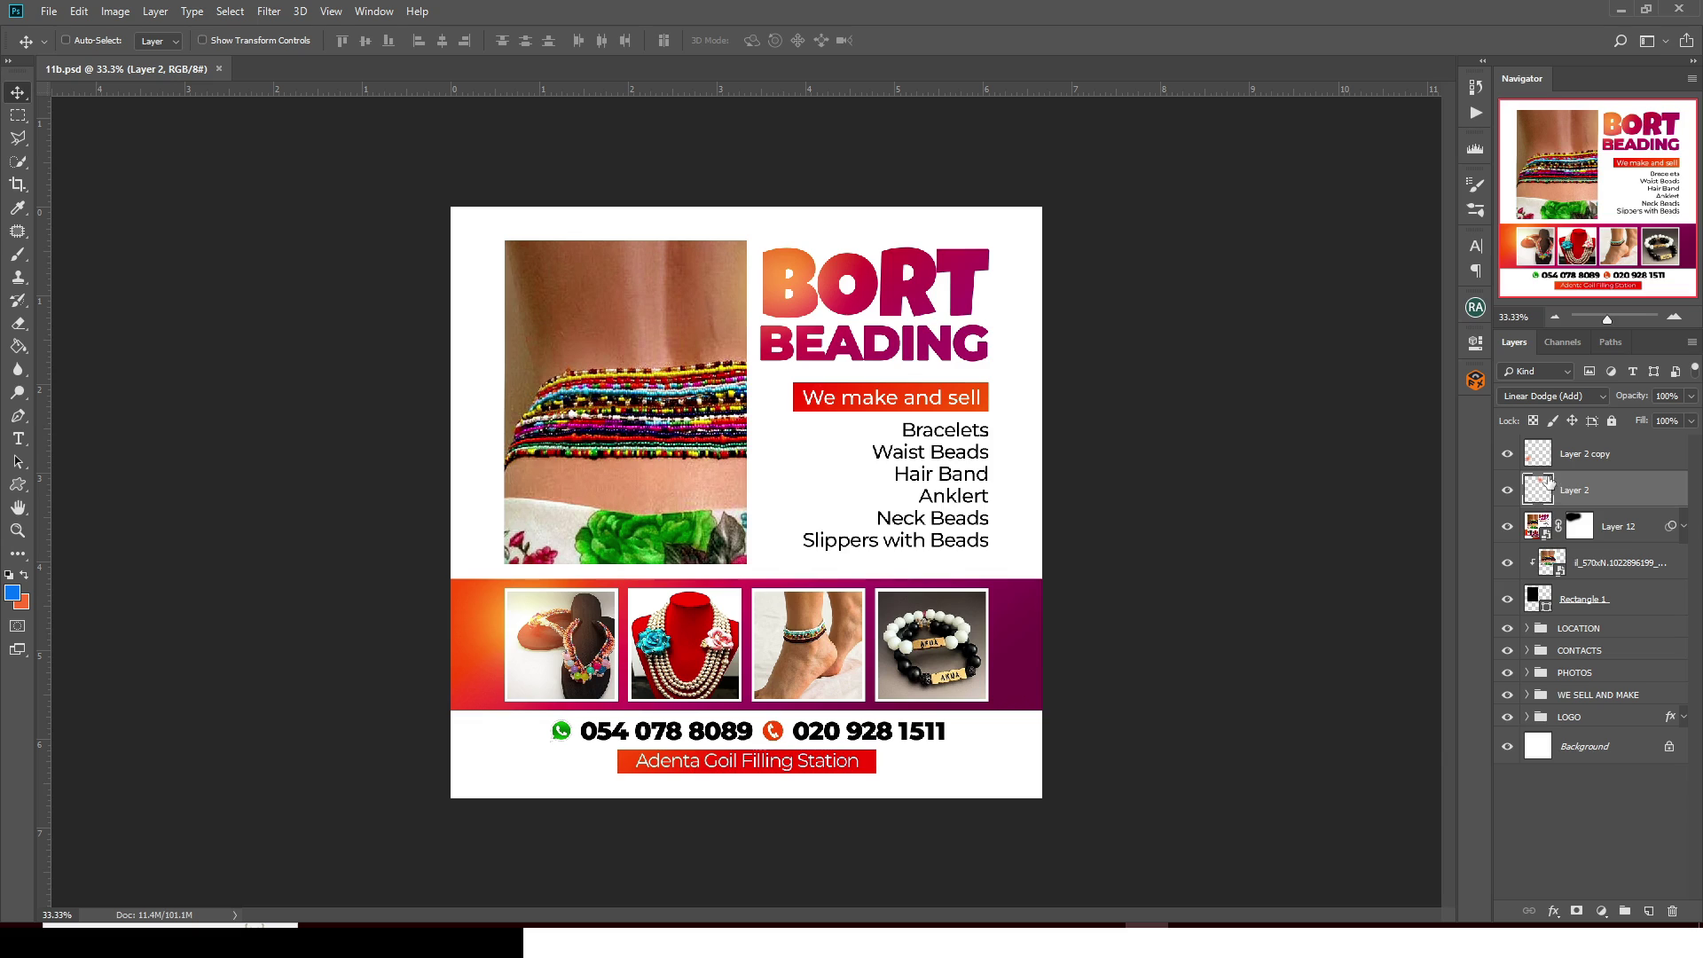
{"action": "left_click_drag", "start_coordinate": [1513, 460], "coordinate": [1508, 723]}
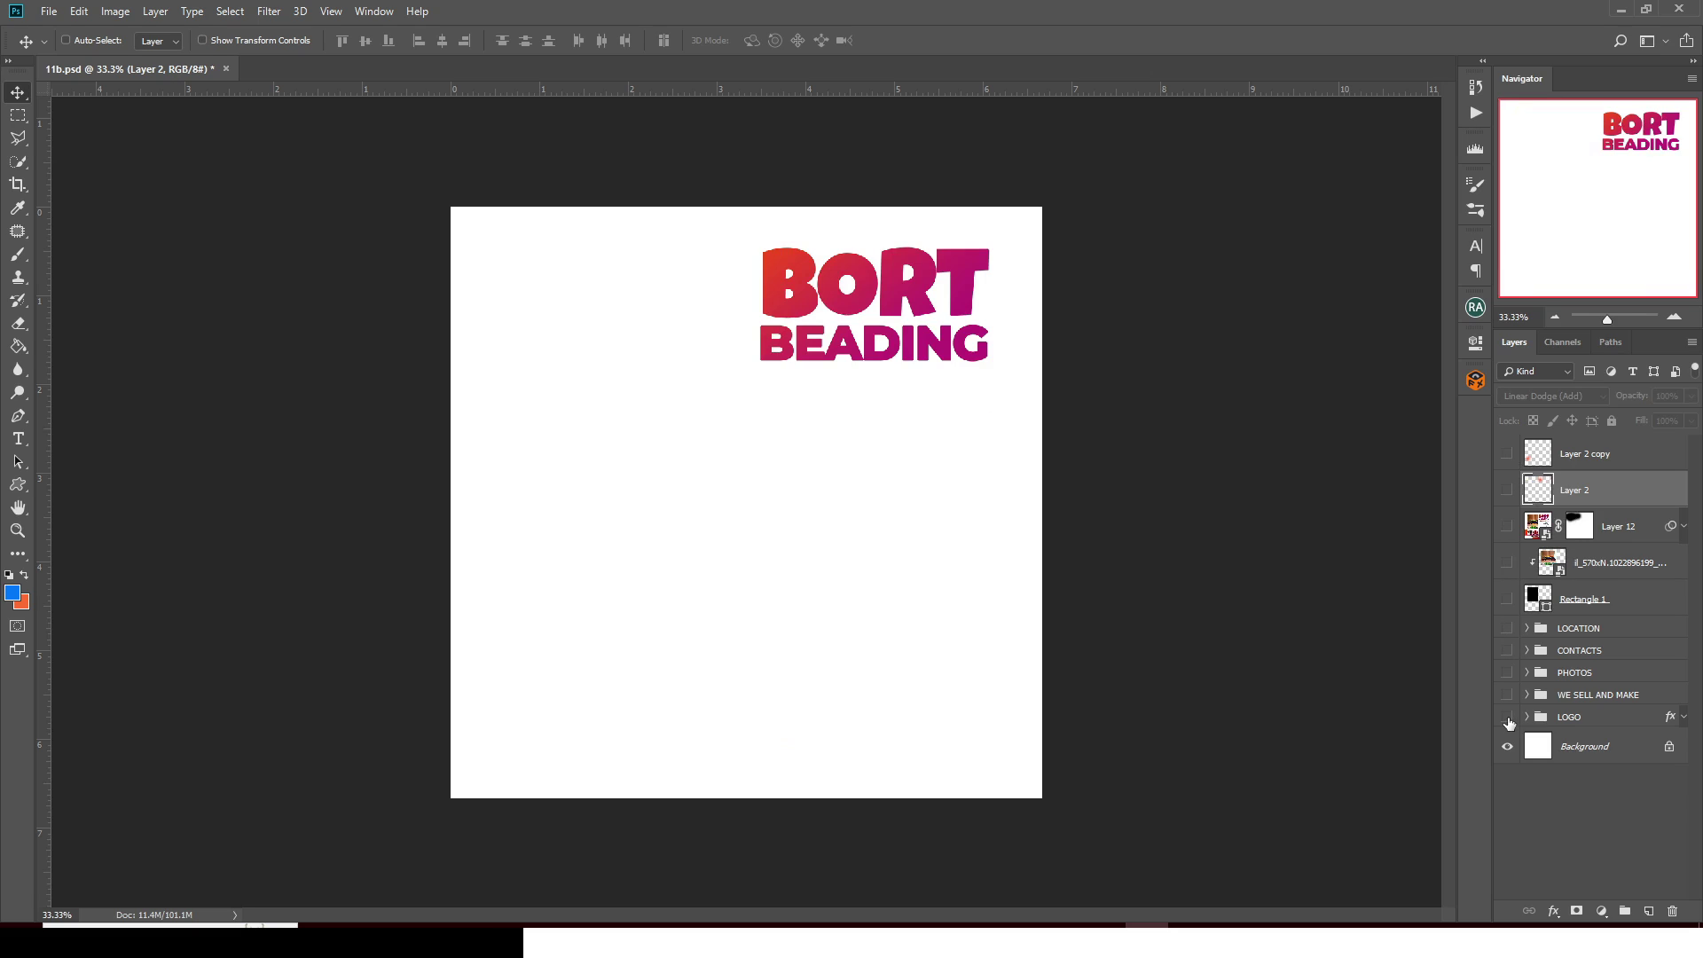
Show LOGO, WE SELL AND MAKE, PHOTOS, CONTACTS, LOCATION, Rectangle 1 and the waist-beads photo again
{"action": "left_click", "coordinate": [1508, 717]}
{"action": "left_click", "coordinate": [1508, 696]}
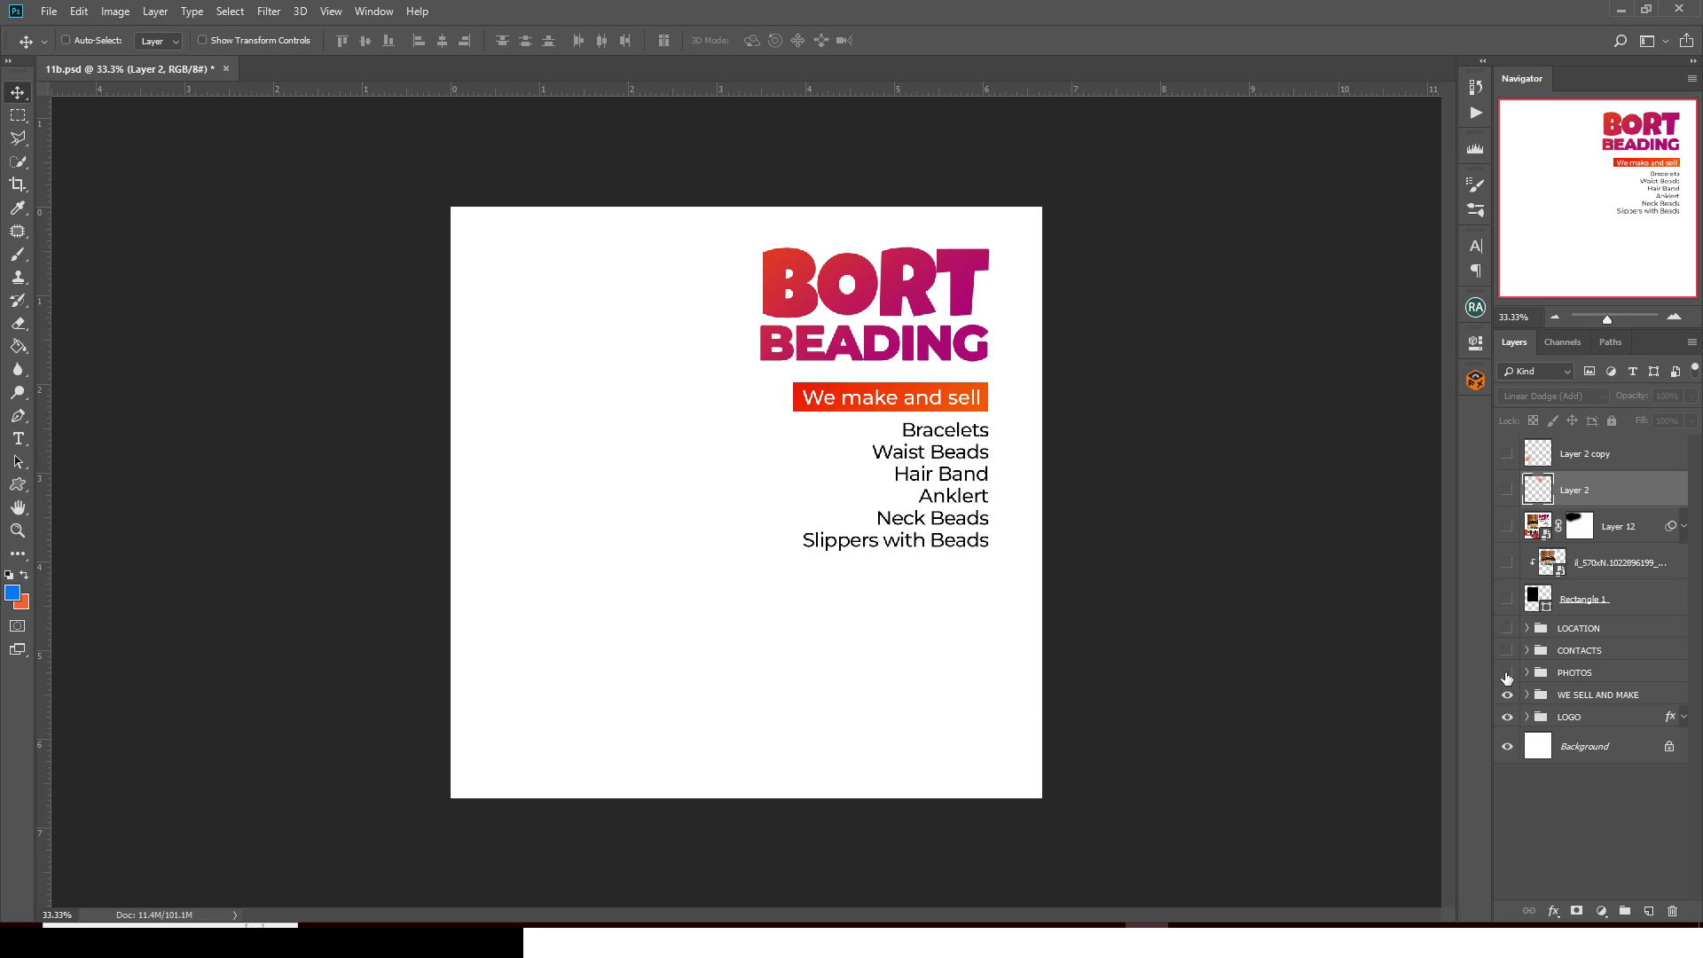
{"action": "left_click", "coordinate": [1507, 674]}
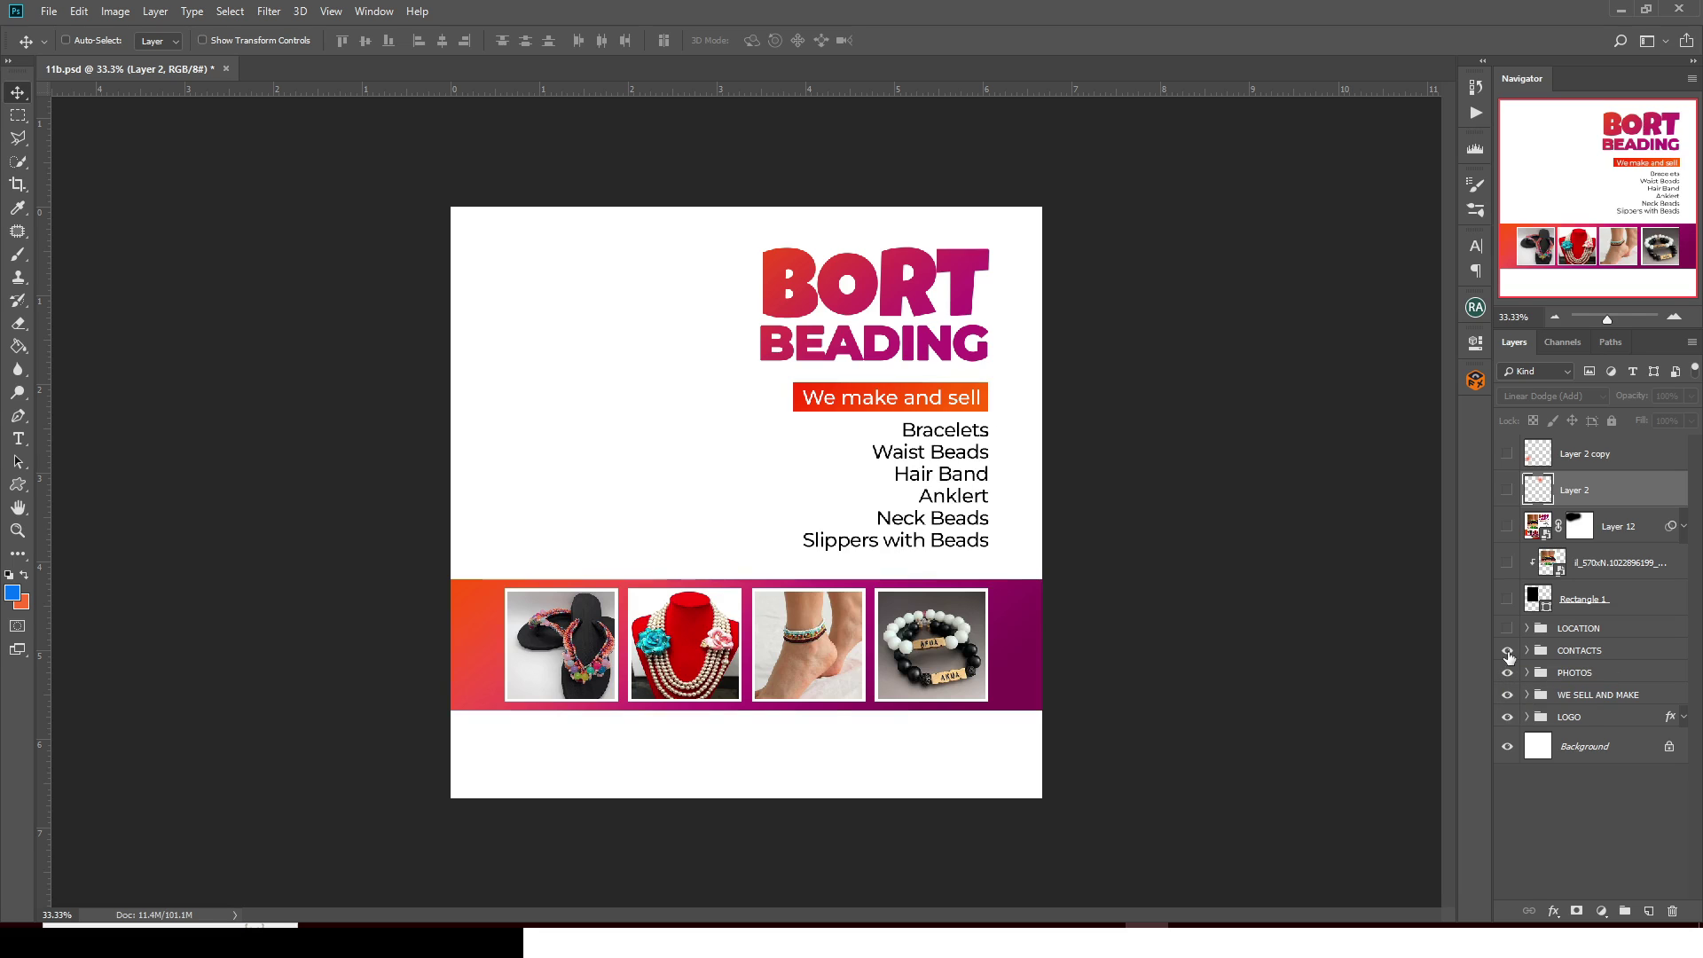
{"action": "left_click", "coordinate": [1508, 652]}
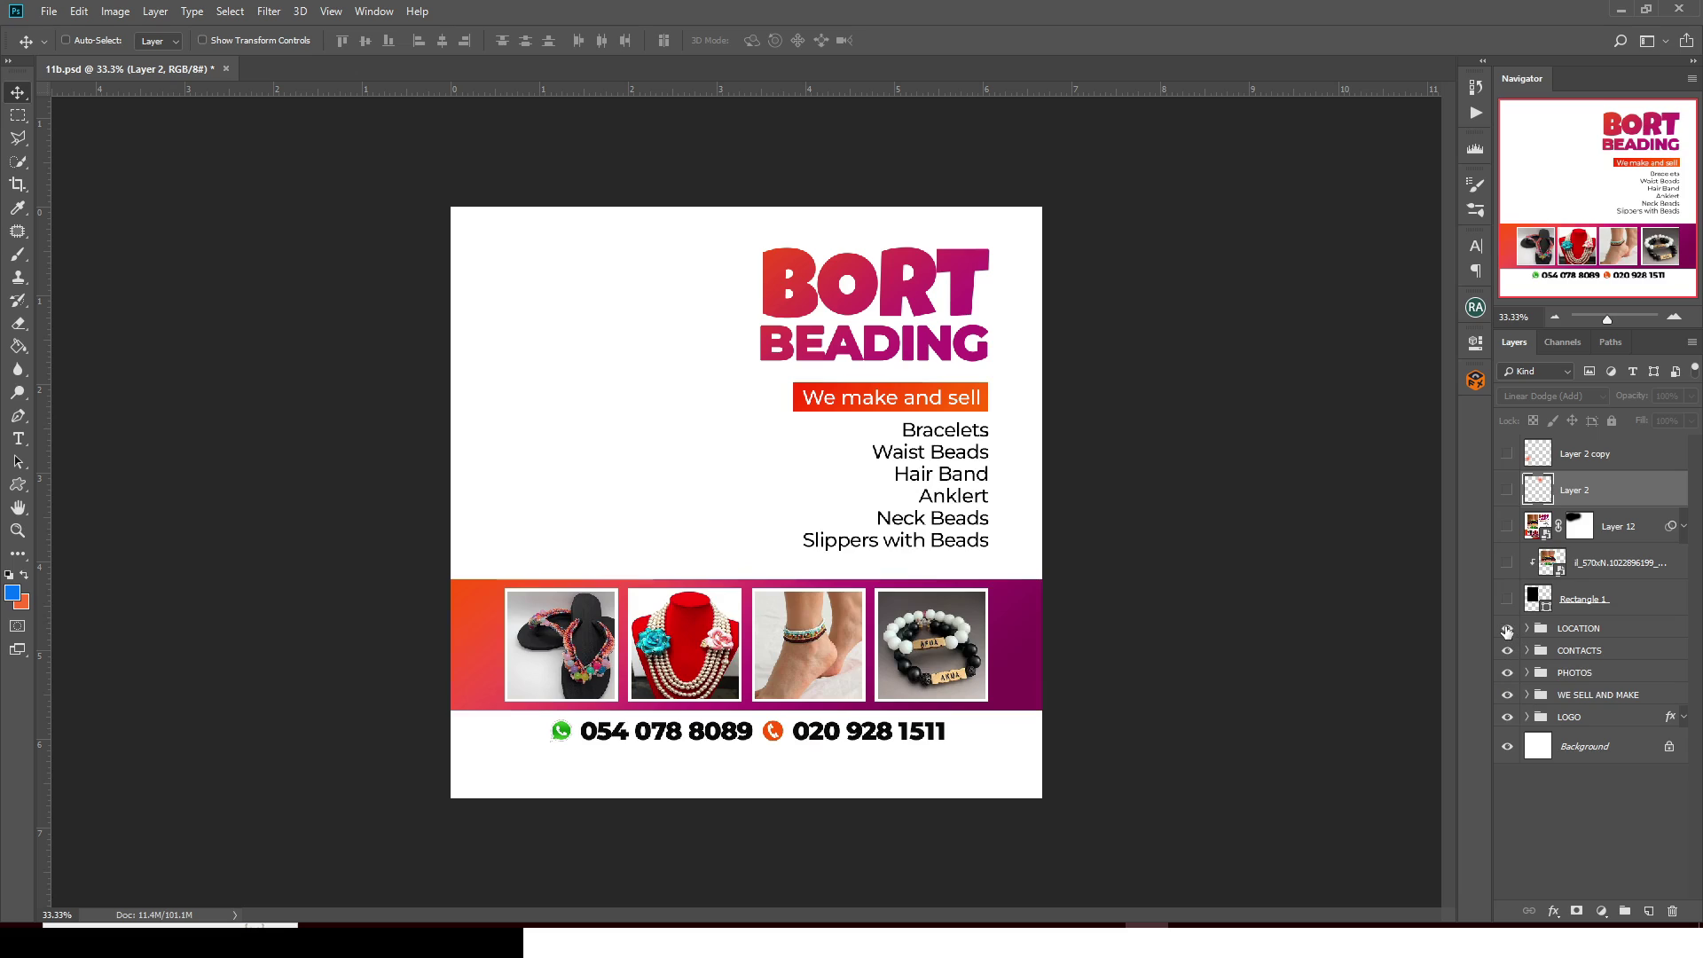
{"action": "left_click", "coordinate": [1507, 630]}
{"action": "left_click", "coordinate": [1508, 602]}
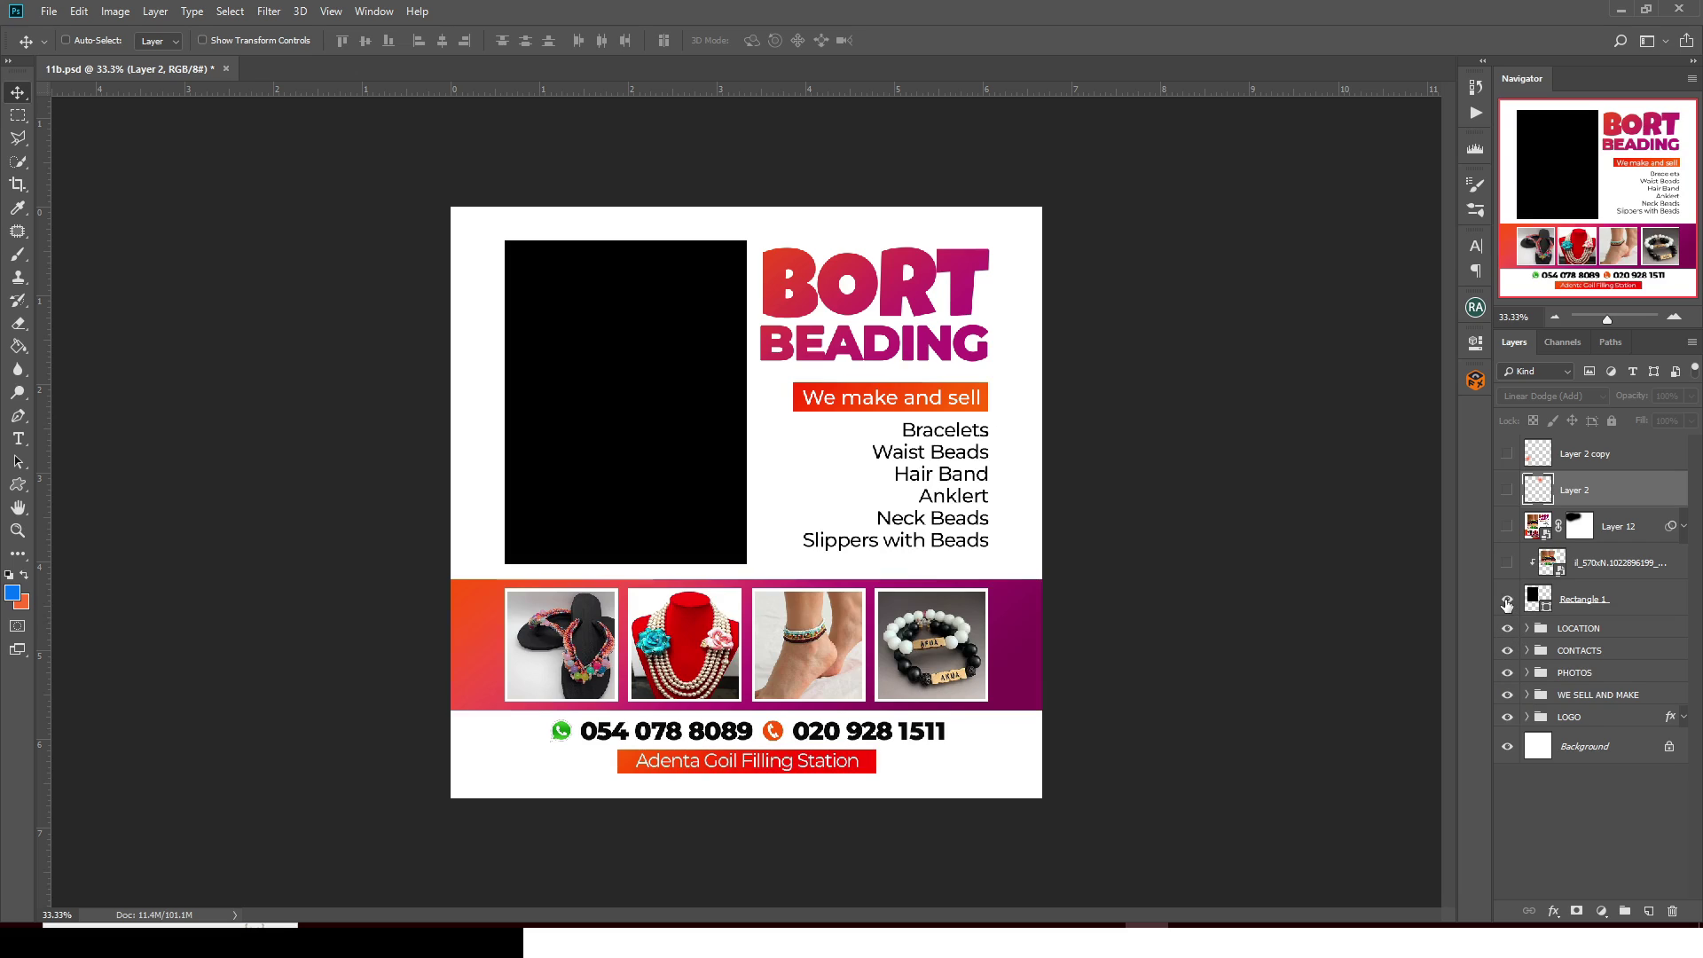
{"action": "left_click", "coordinate": [1507, 564]}
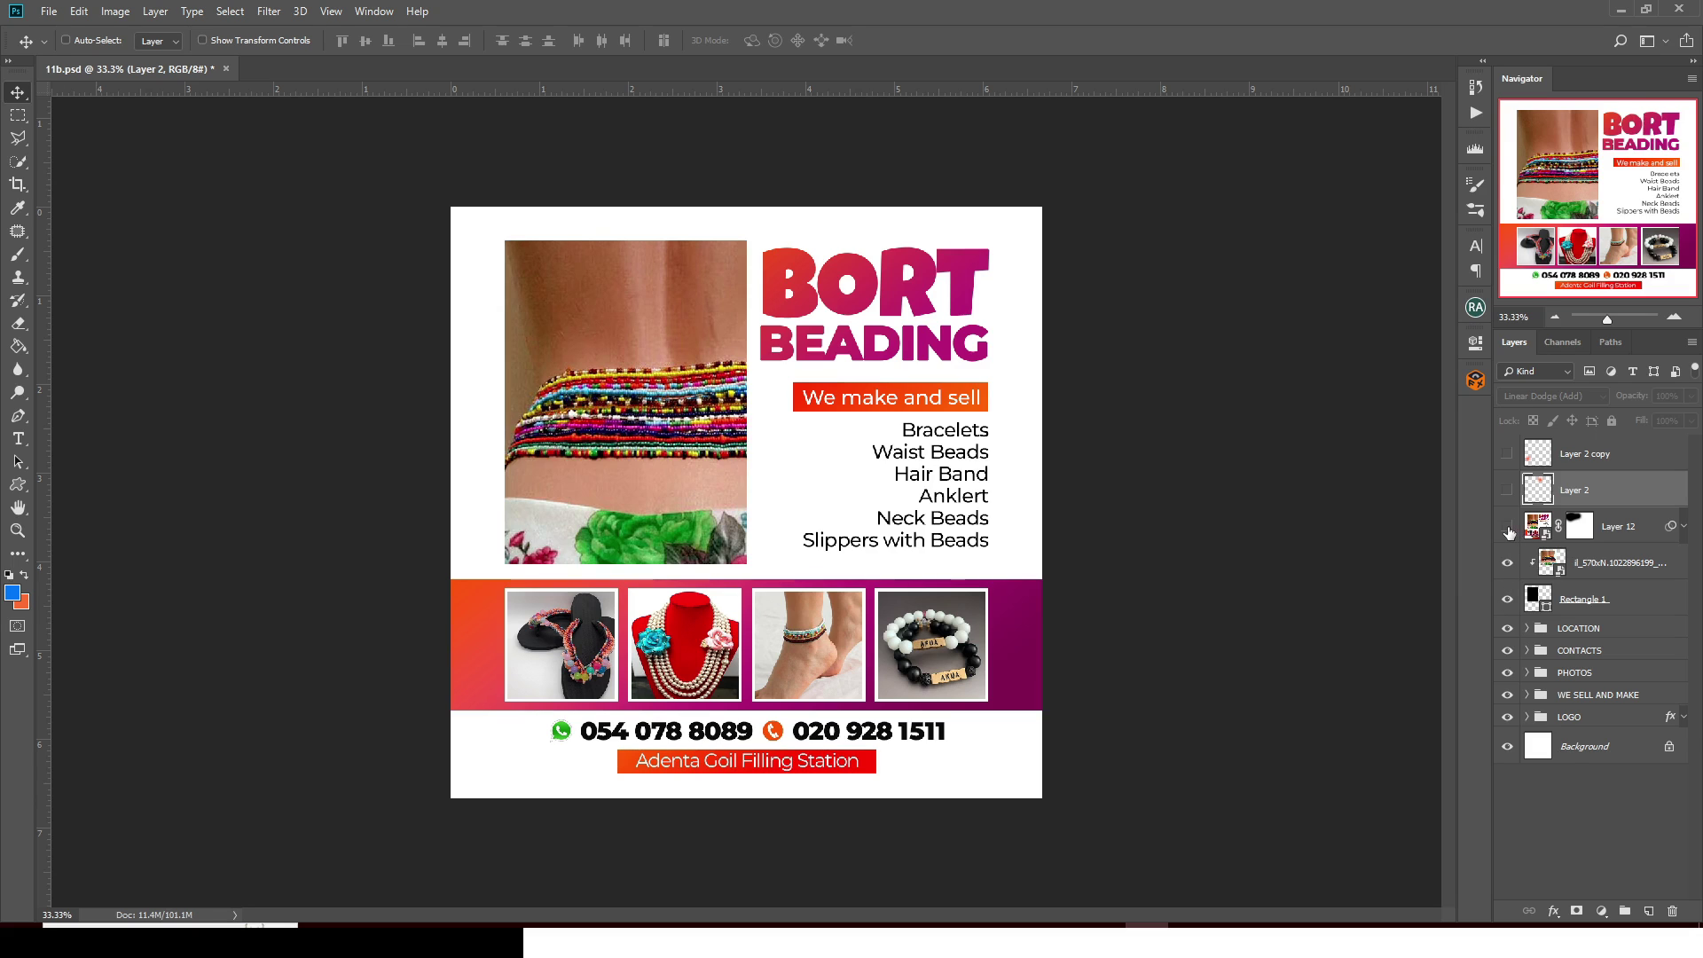
Turn on Layer 12 and check its smart filters, then show Layer 2 and Layer 2 copy's orange glows
{"action": "left_click", "coordinate": [1508, 530]}
{"action": "left_click", "coordinate": [1685, 528]}
{"action": "left_click", "coordinate": [1685, 528]}
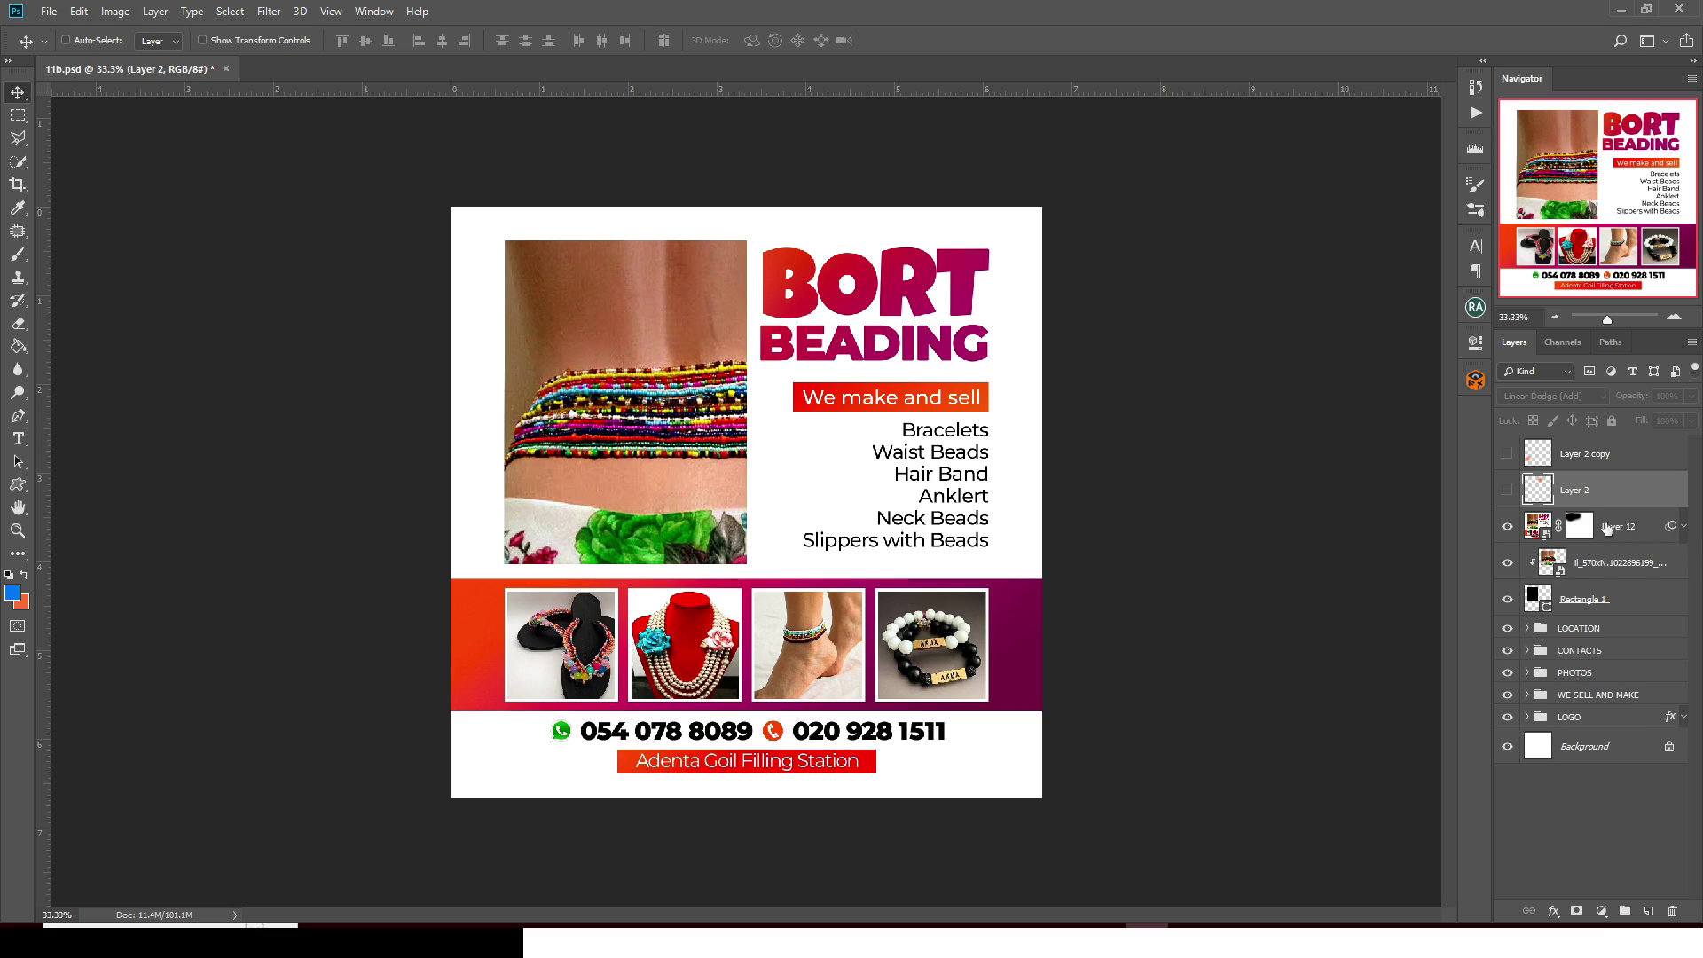
{"action": "left_click", "coordinate": [1506, 494]}
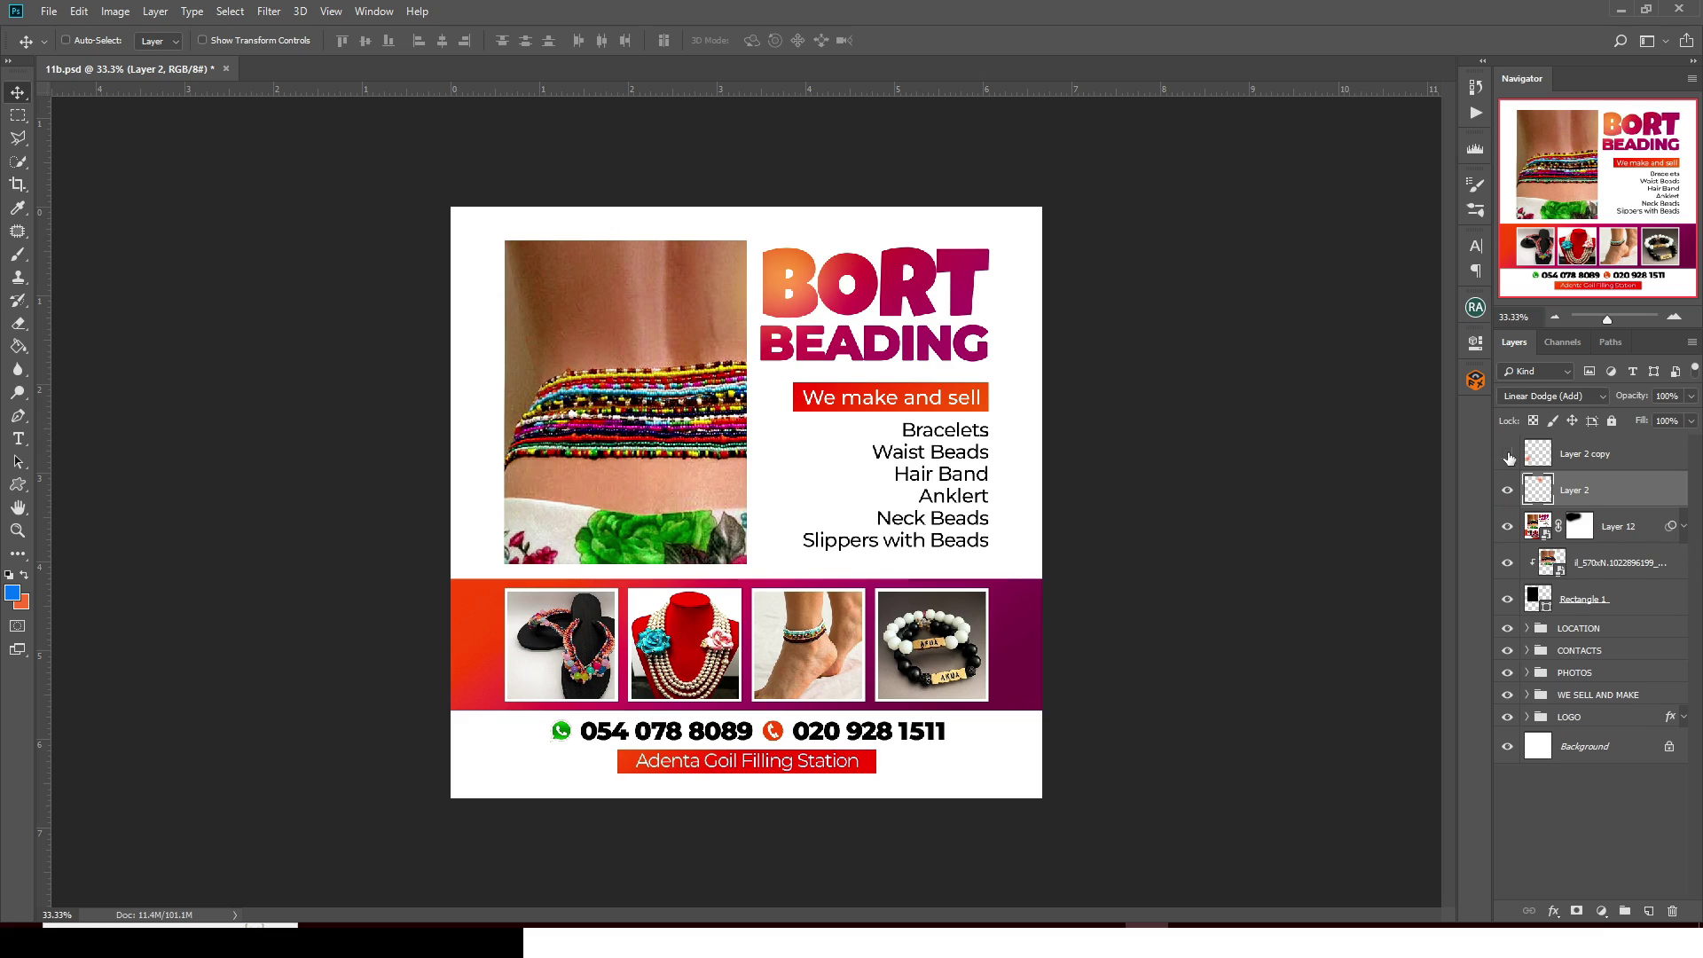
{"action": "left_click", "coordinate": [1508, 455]}
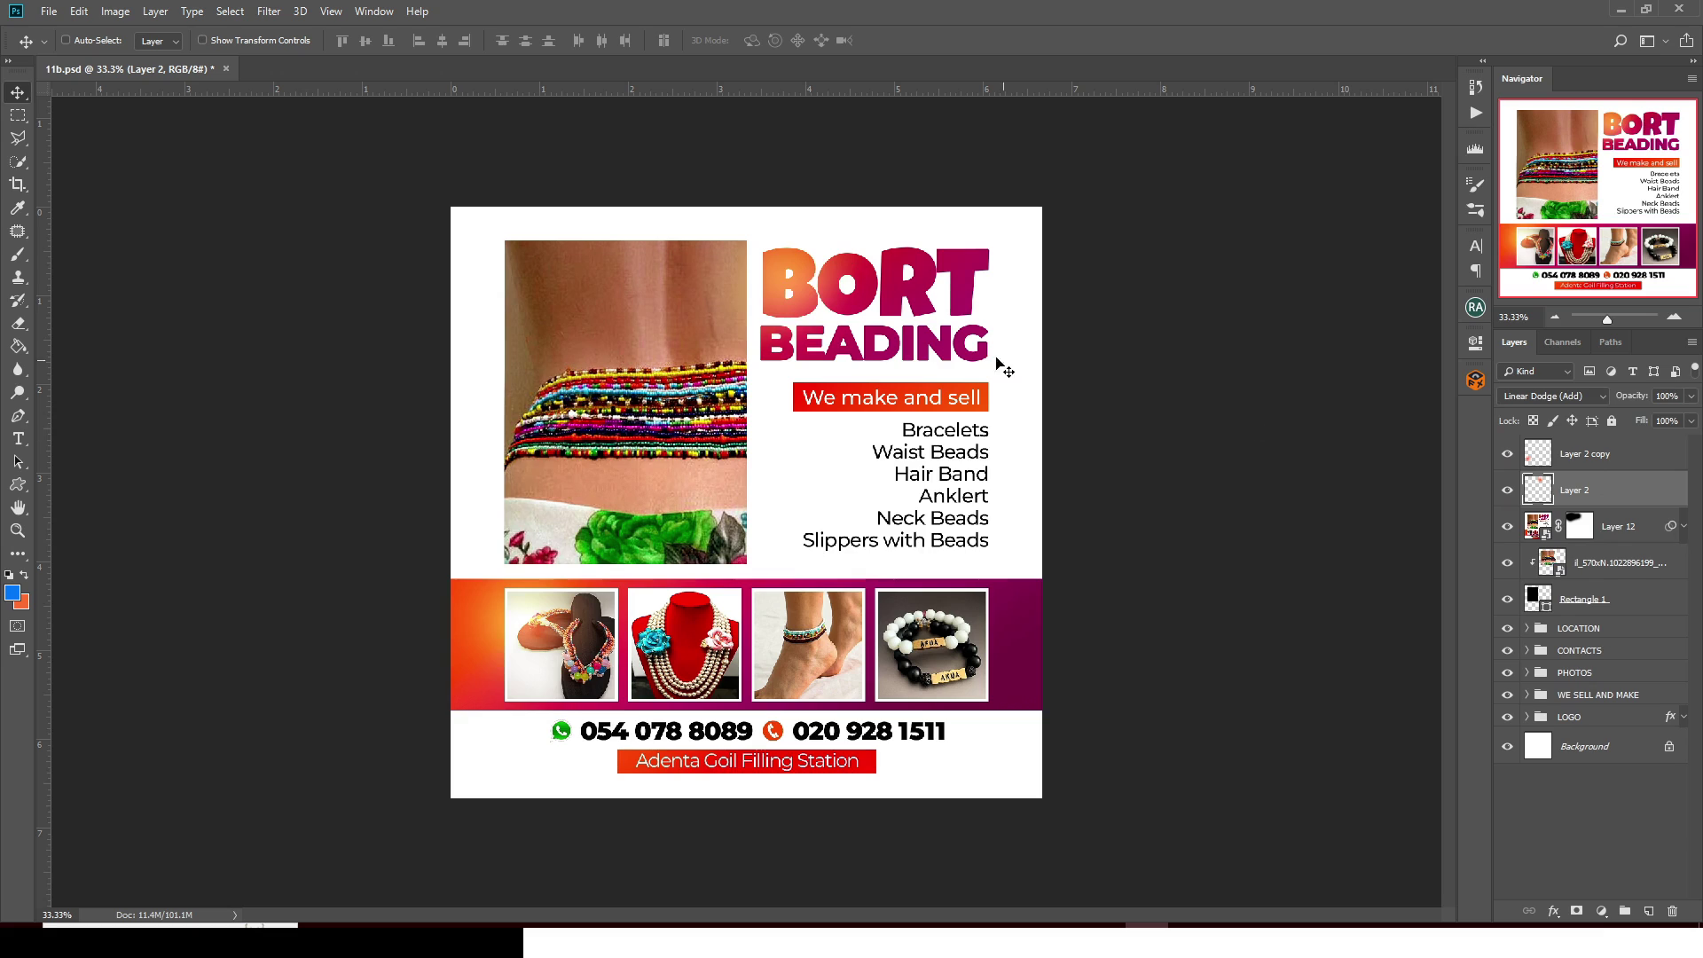
Close 11b.psd without saving after one cancelled attempt, and bring the PSD PART 9 folder forward
{"action": "left_click", "coordinate": [227, 70]}
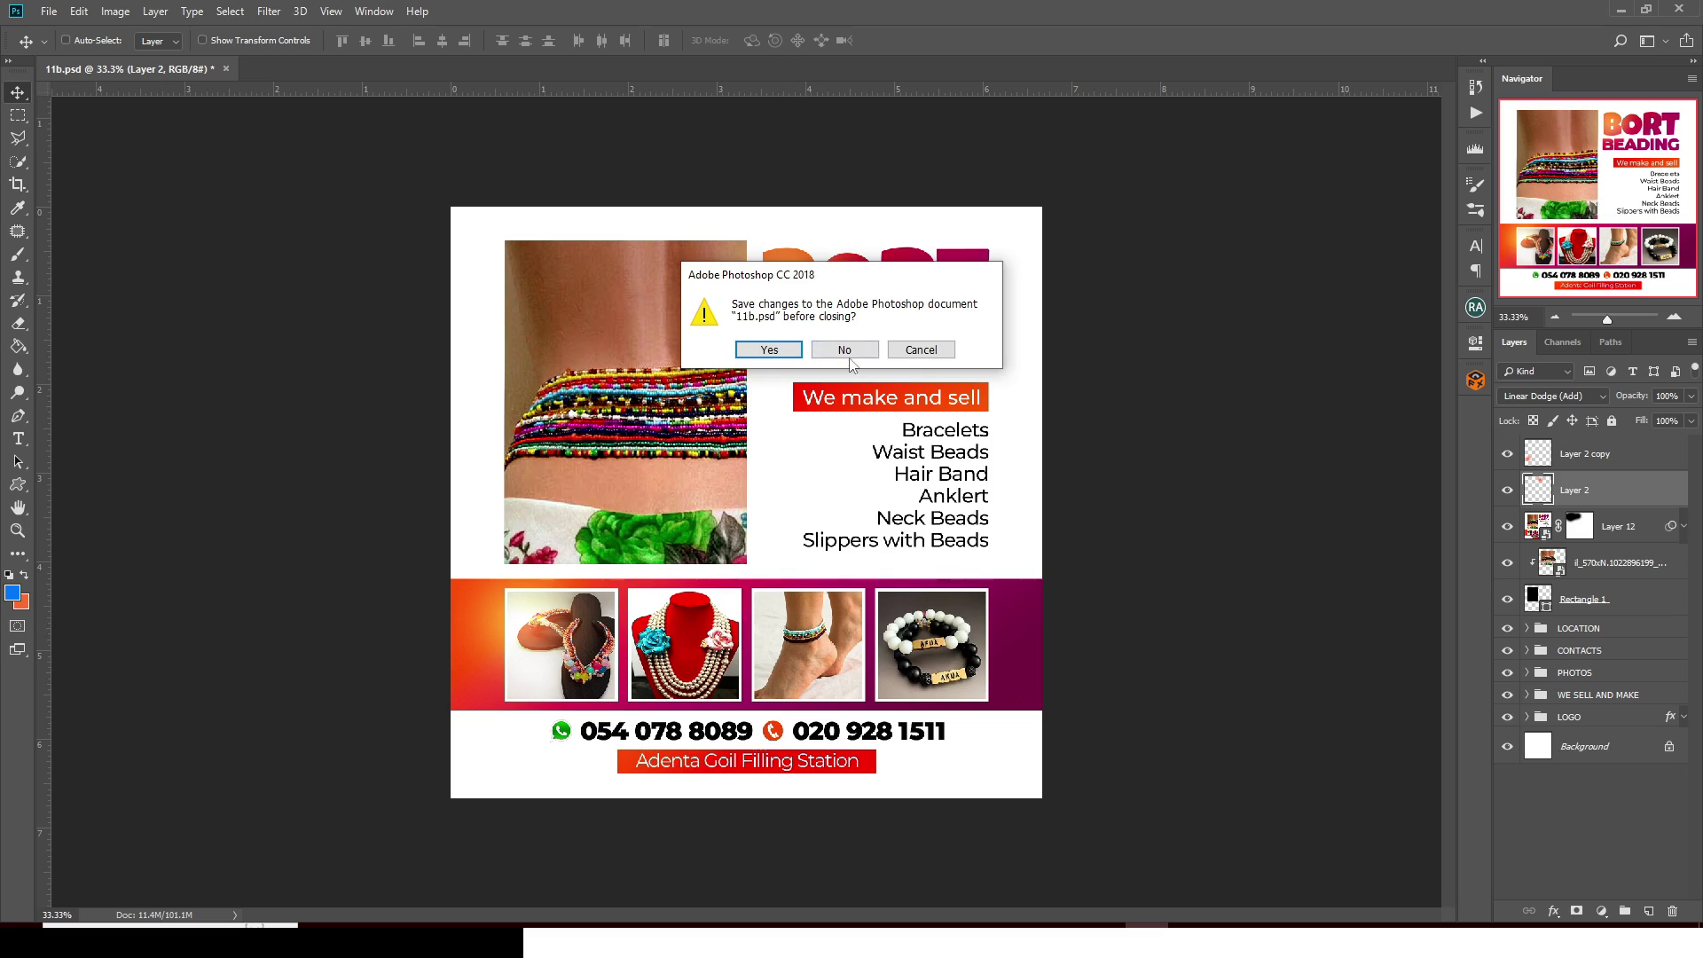
{"action": "left_click", "coordinate": [913, 352]}
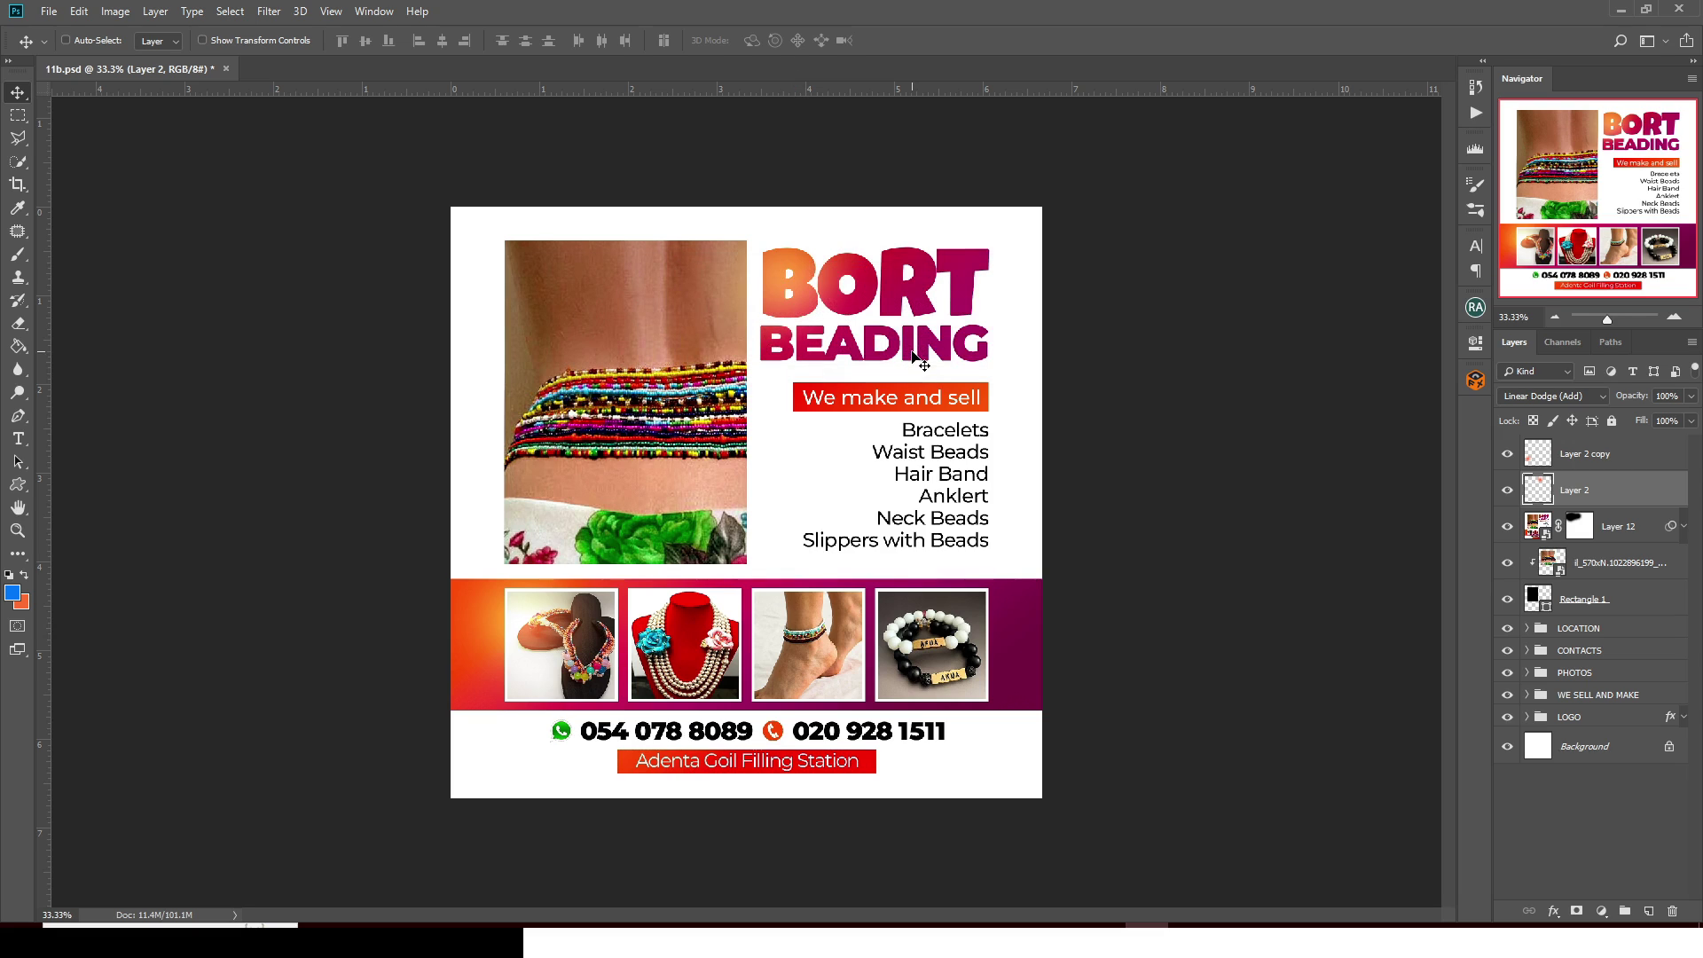
{"action": "left_click", "coordinate": [226, 69]}
{"action": "left_click", "coordinate": [844, 351]}
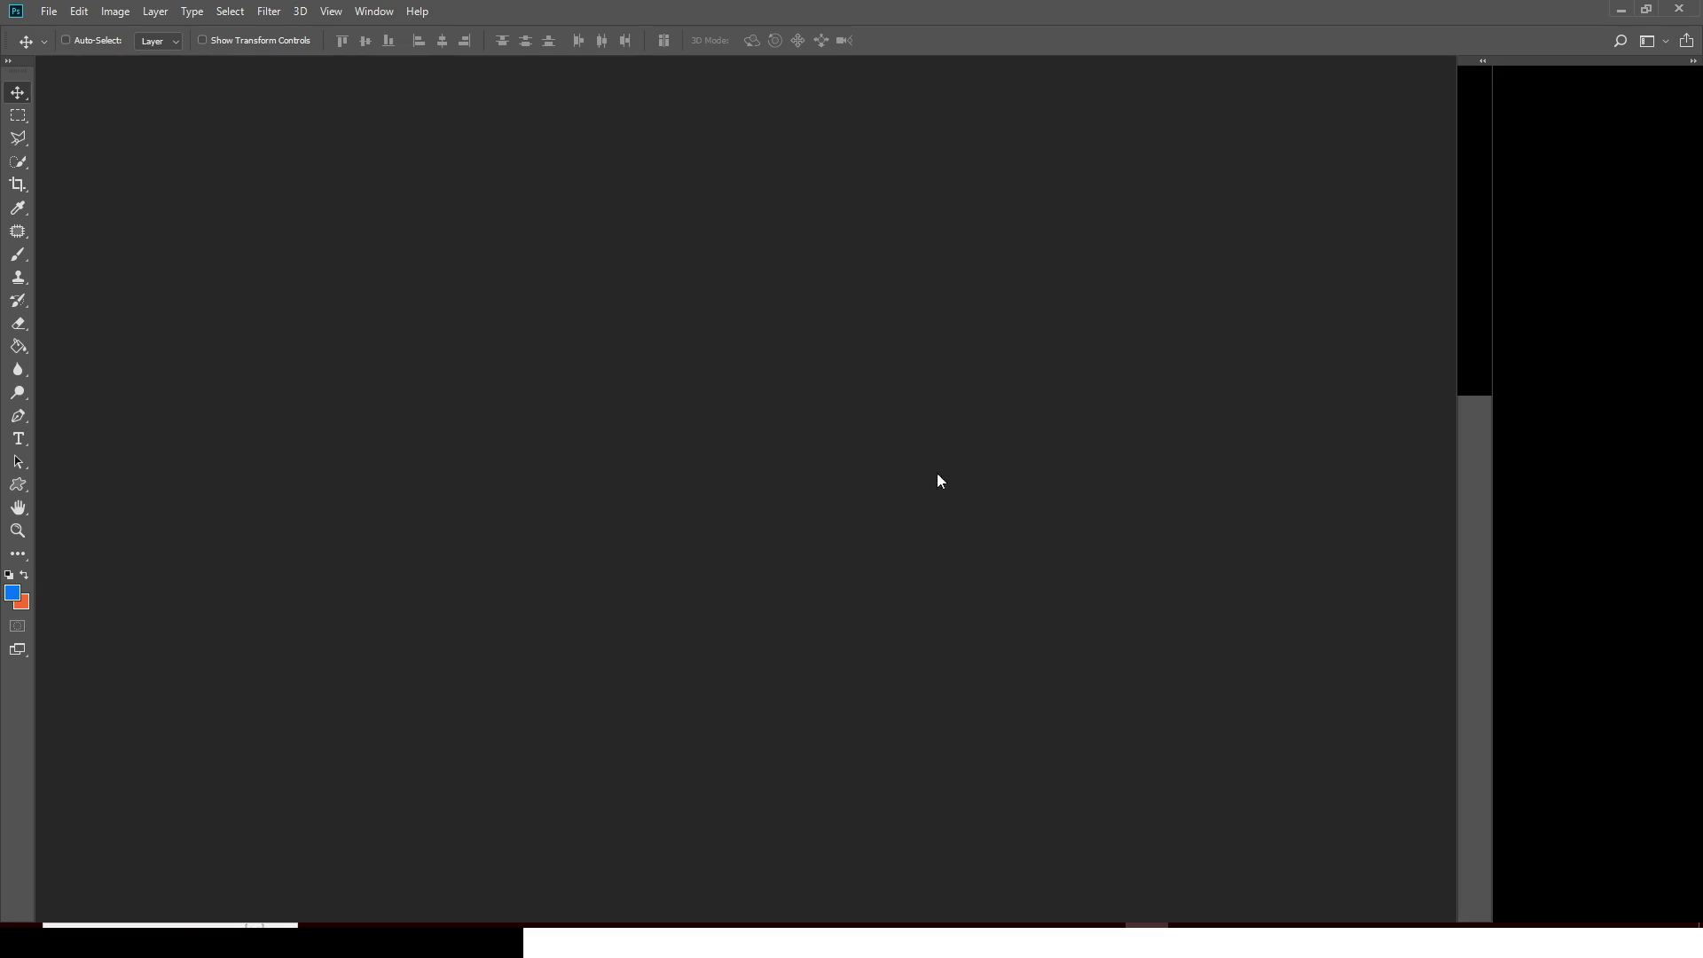
{"action": "mouse_move", "coordinate": [885, 936]}
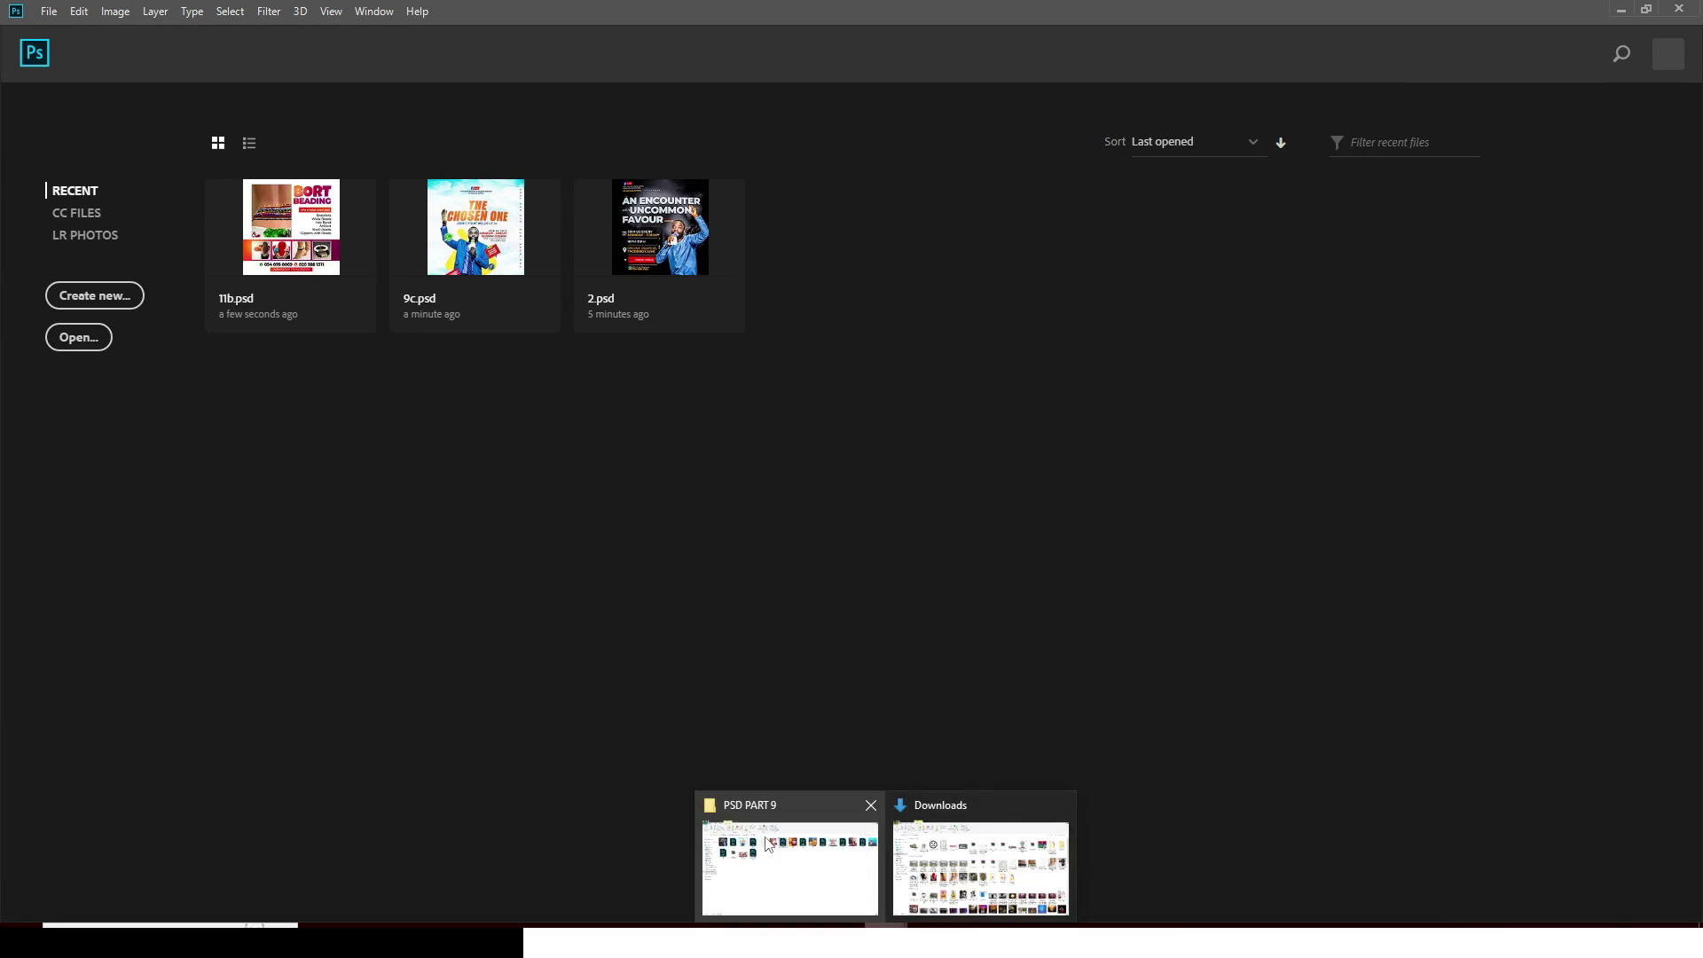
{"action": "left_click", "coordinate": [768, 844]}
Open 32a.psd and hide Layer 44, Layer 3 and every other layer except the background
{"action": "left_click", "coordinate": [968, 224]}
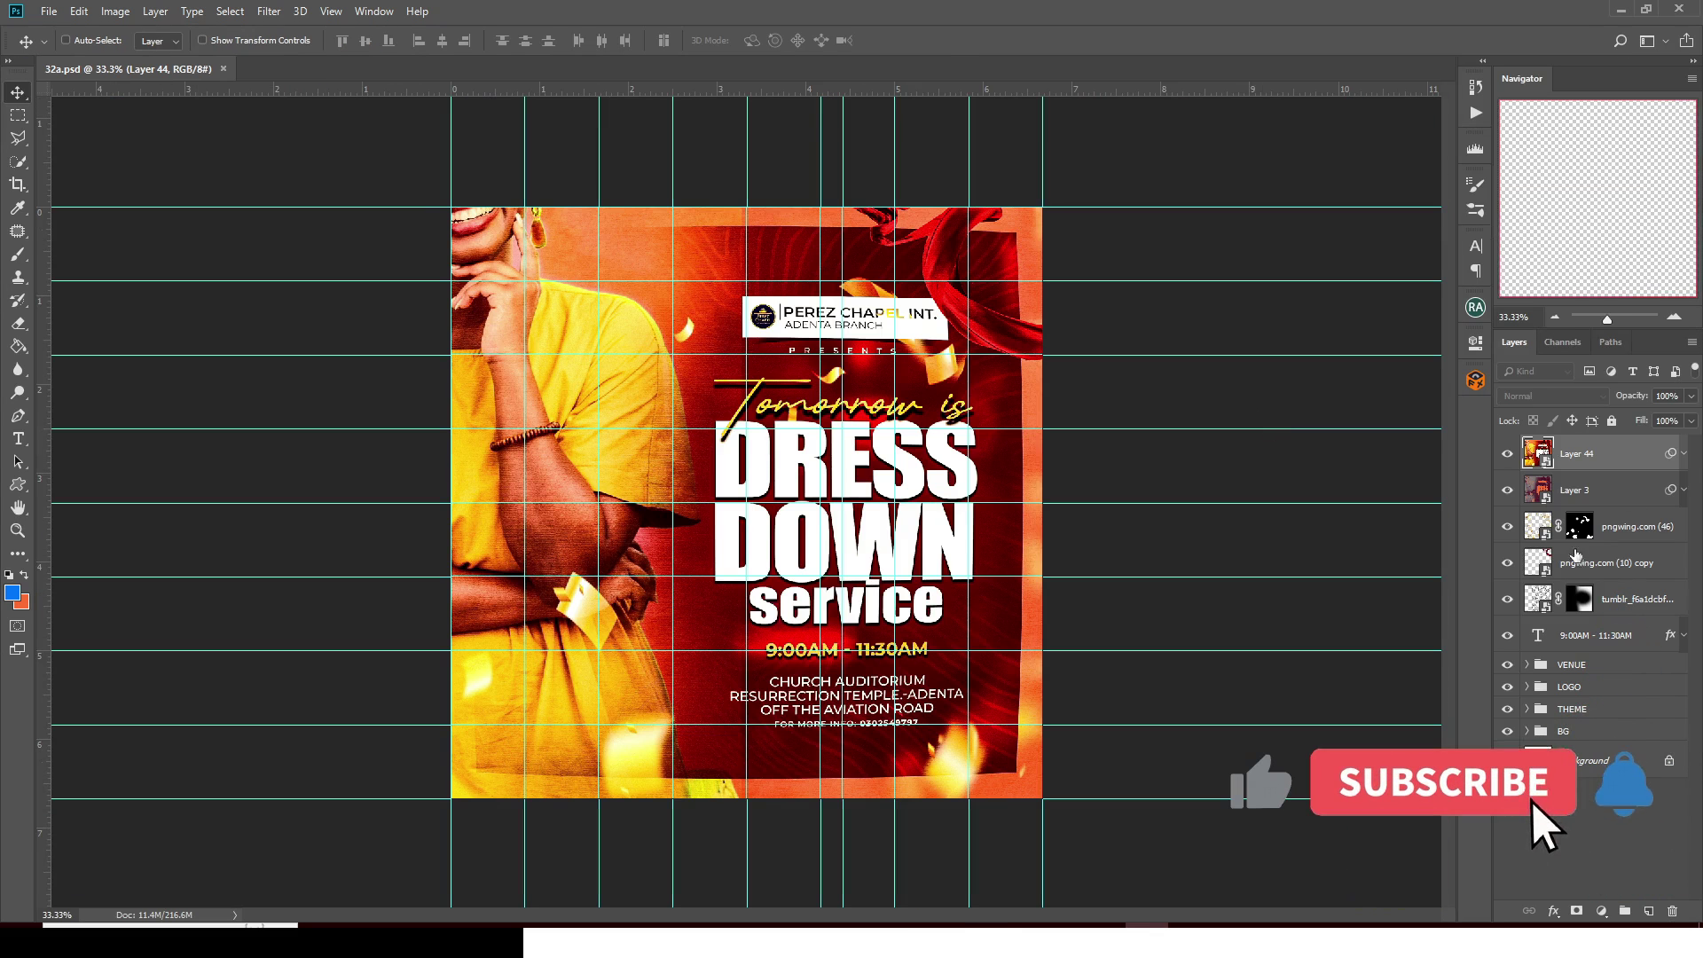
{"action": "left_click", "coordinate": [1507, 454]}
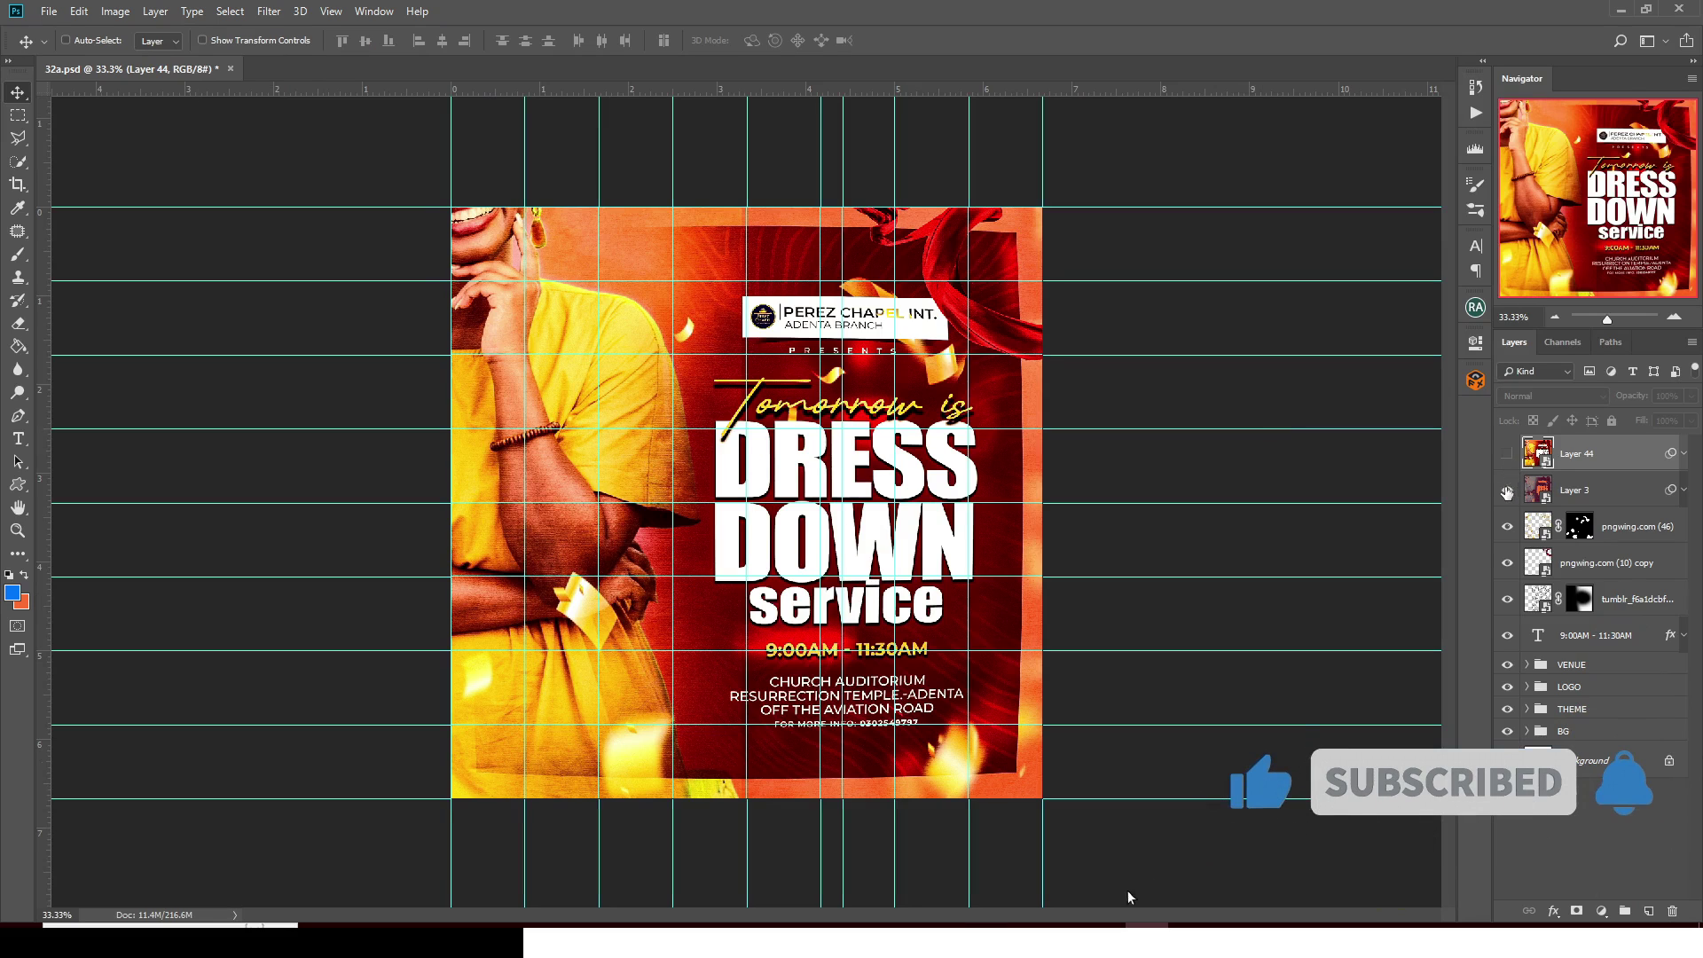
{"action": "left_click", "coordinate": [1507, 490]}
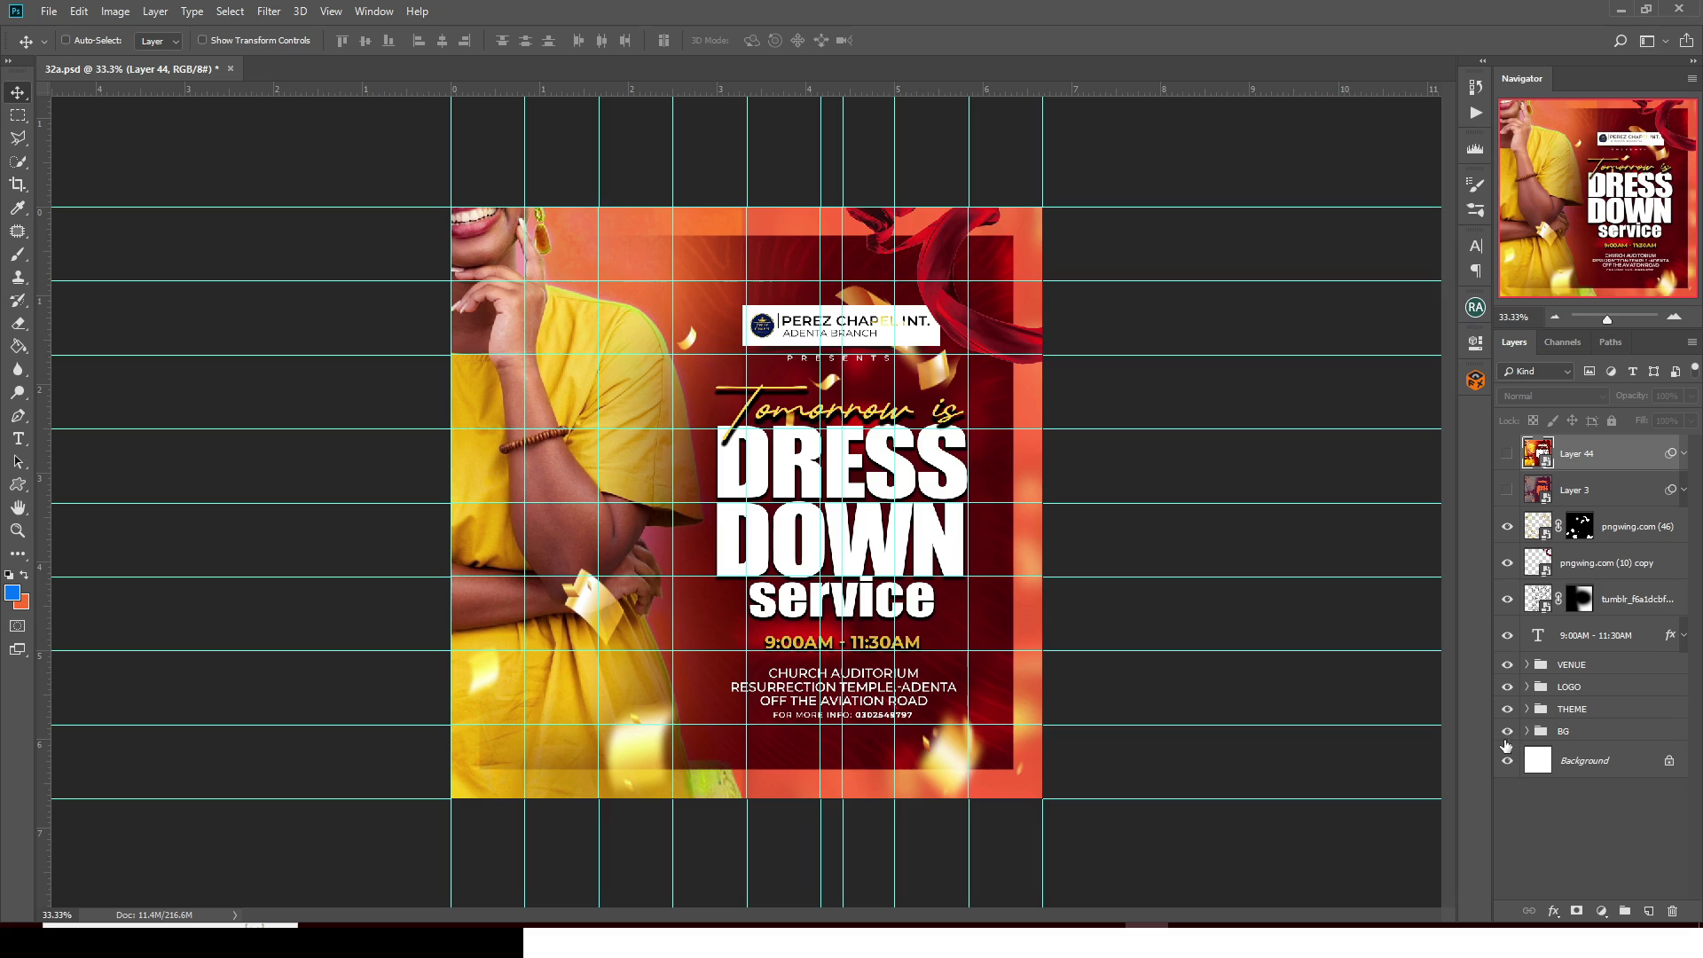
{"action": "left_click_drag", "start_coordinate": [1508, 733], "coordinate": [1507, 532]}
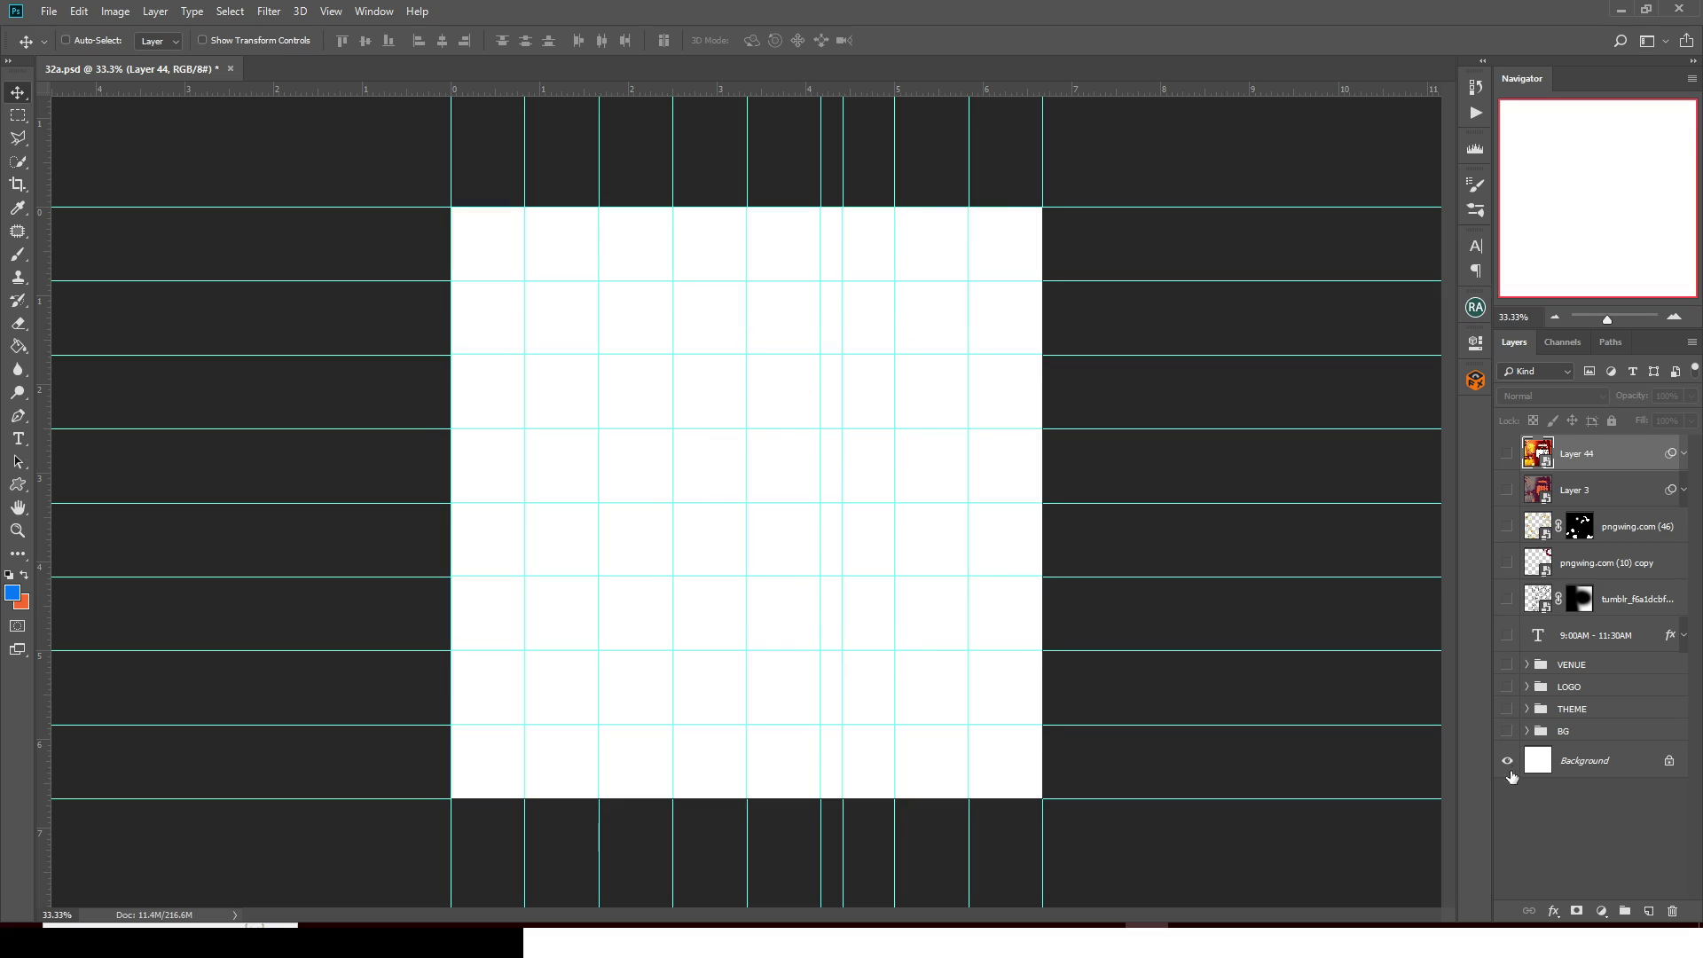
Show the BG, THEME, LOGO and VENUE groups and the 9:00AM - 11:30AM time text again
{"action": "left_click", "coordinate": [1508, 731]}
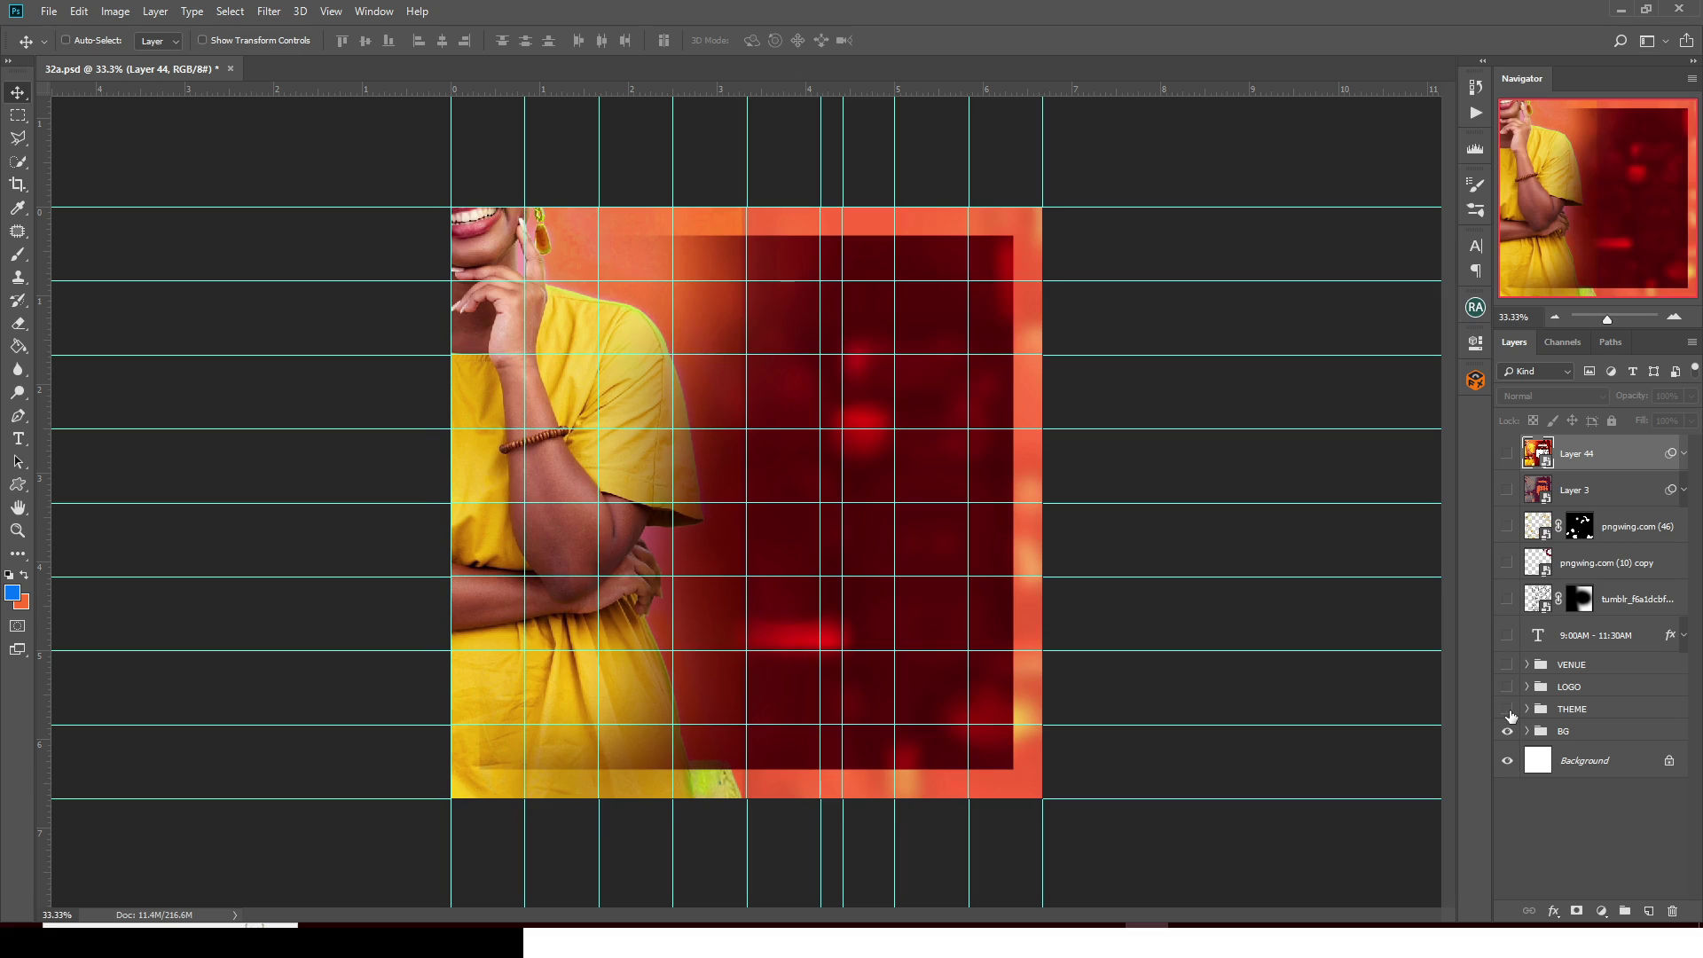
{"action": "left_click", "coordinate": [1509, 709]}
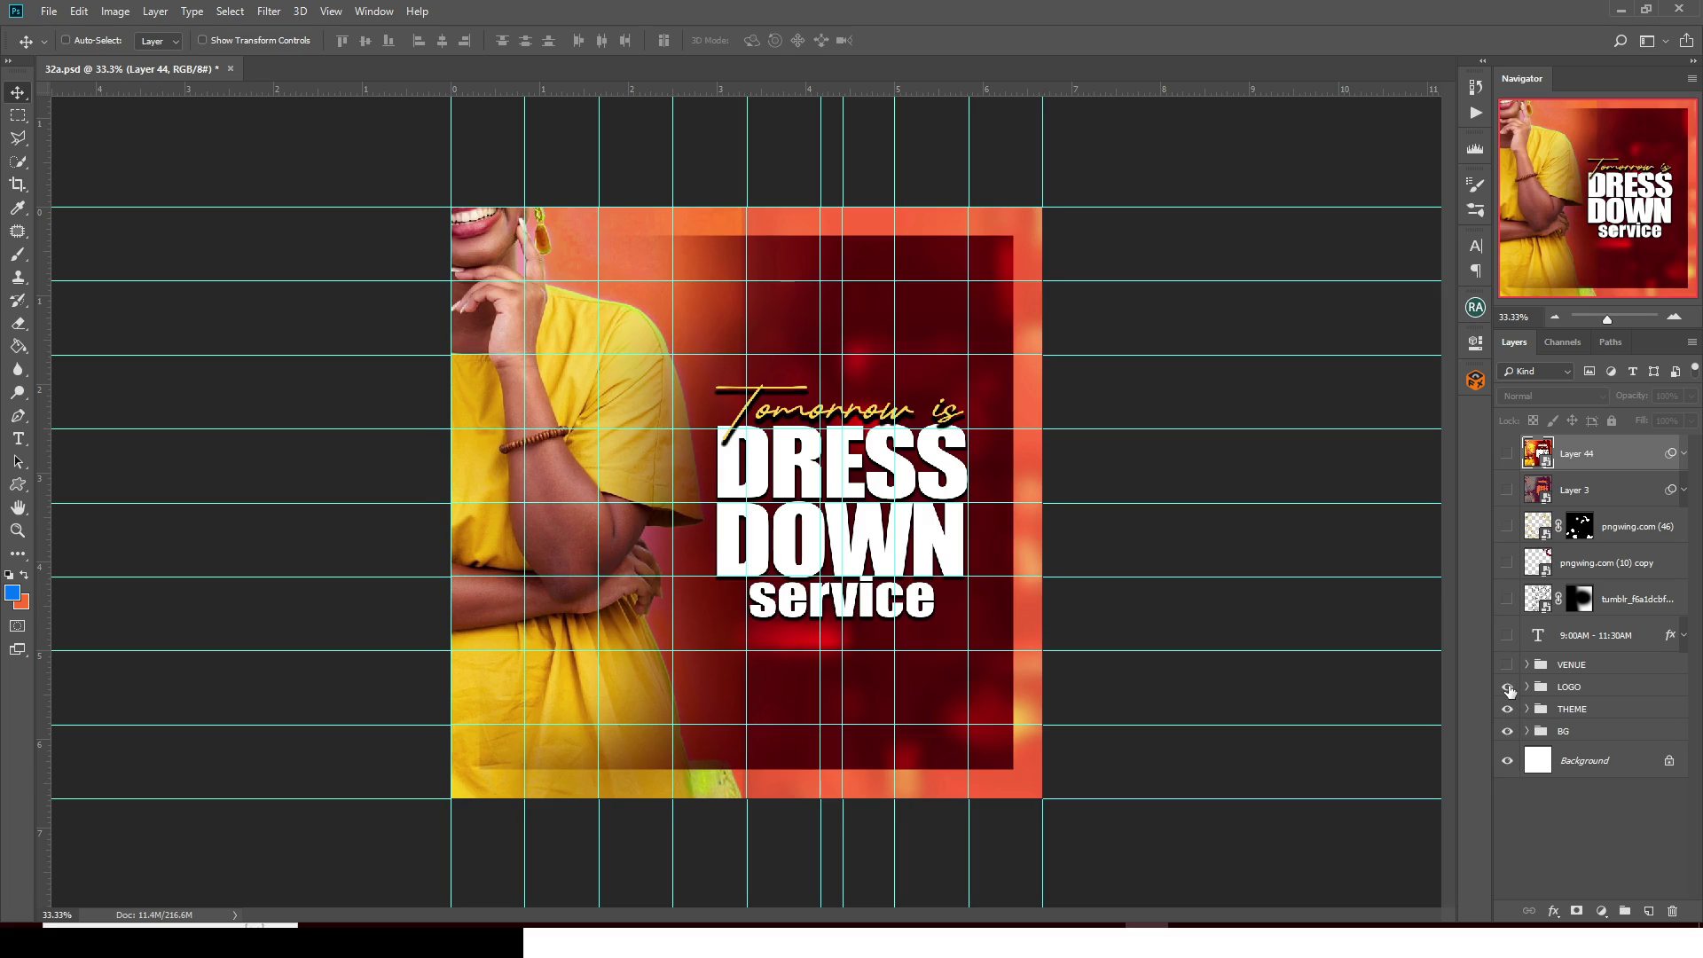
{"action": "left_click", "coordinate": [1509, 688]}
{"action": "left_click", "coordinate": [1508, 666]}
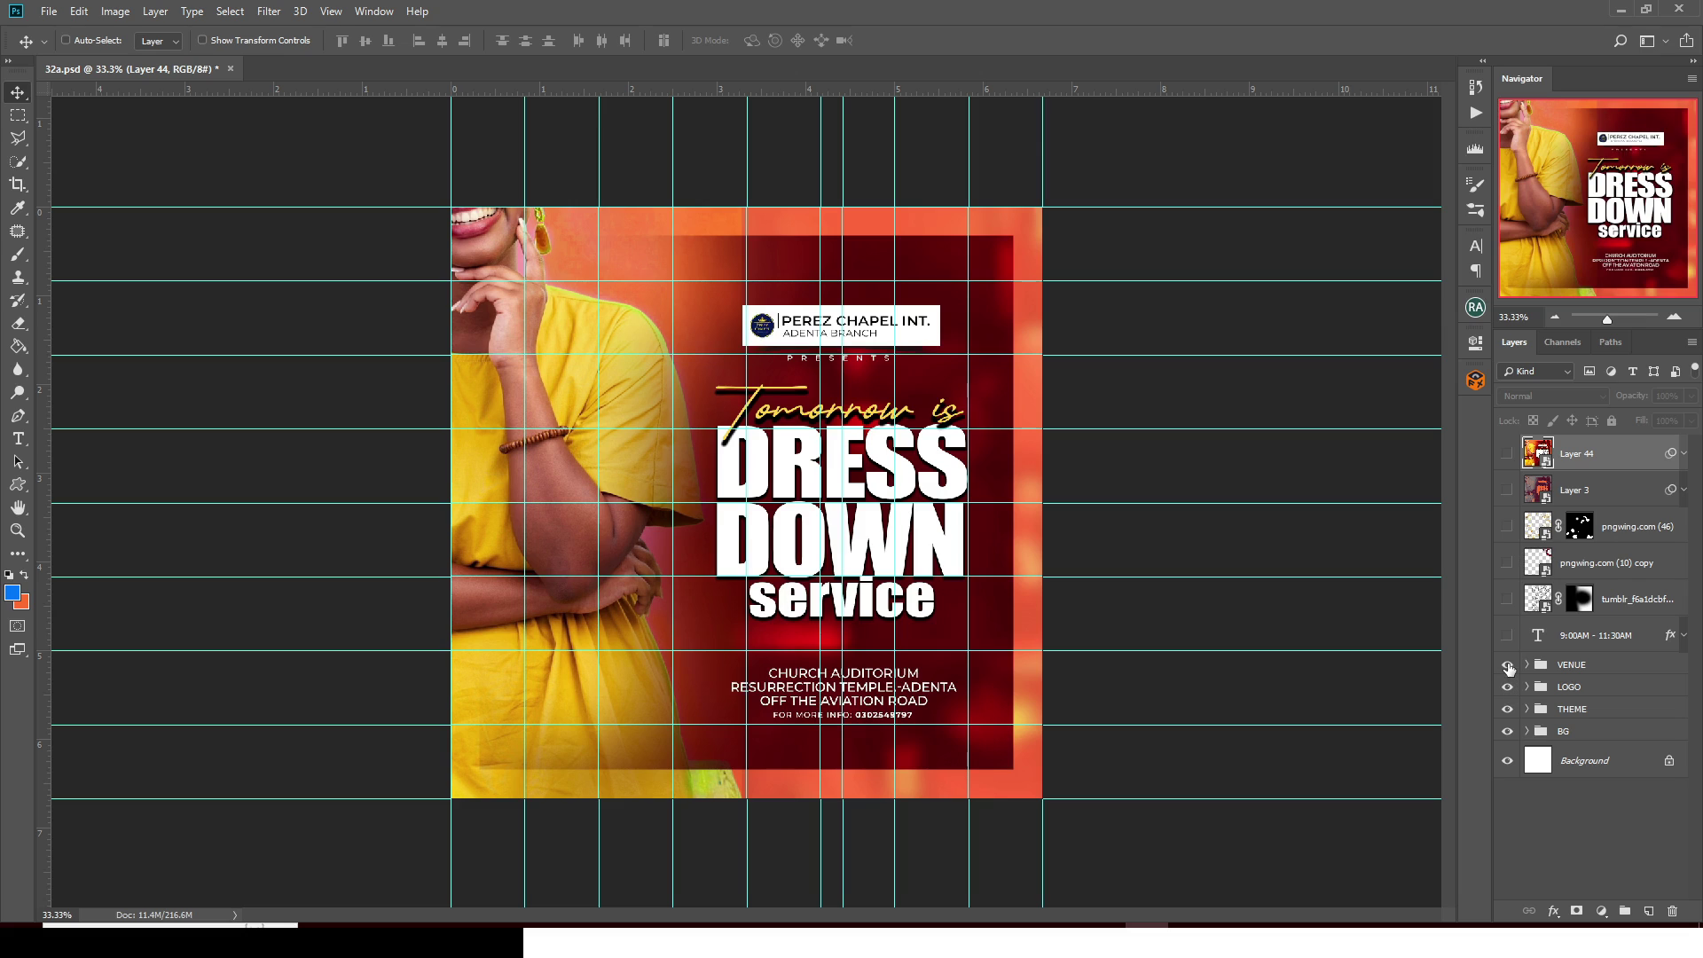
{"action": "left_click", "coordinate": [1507, 635]}
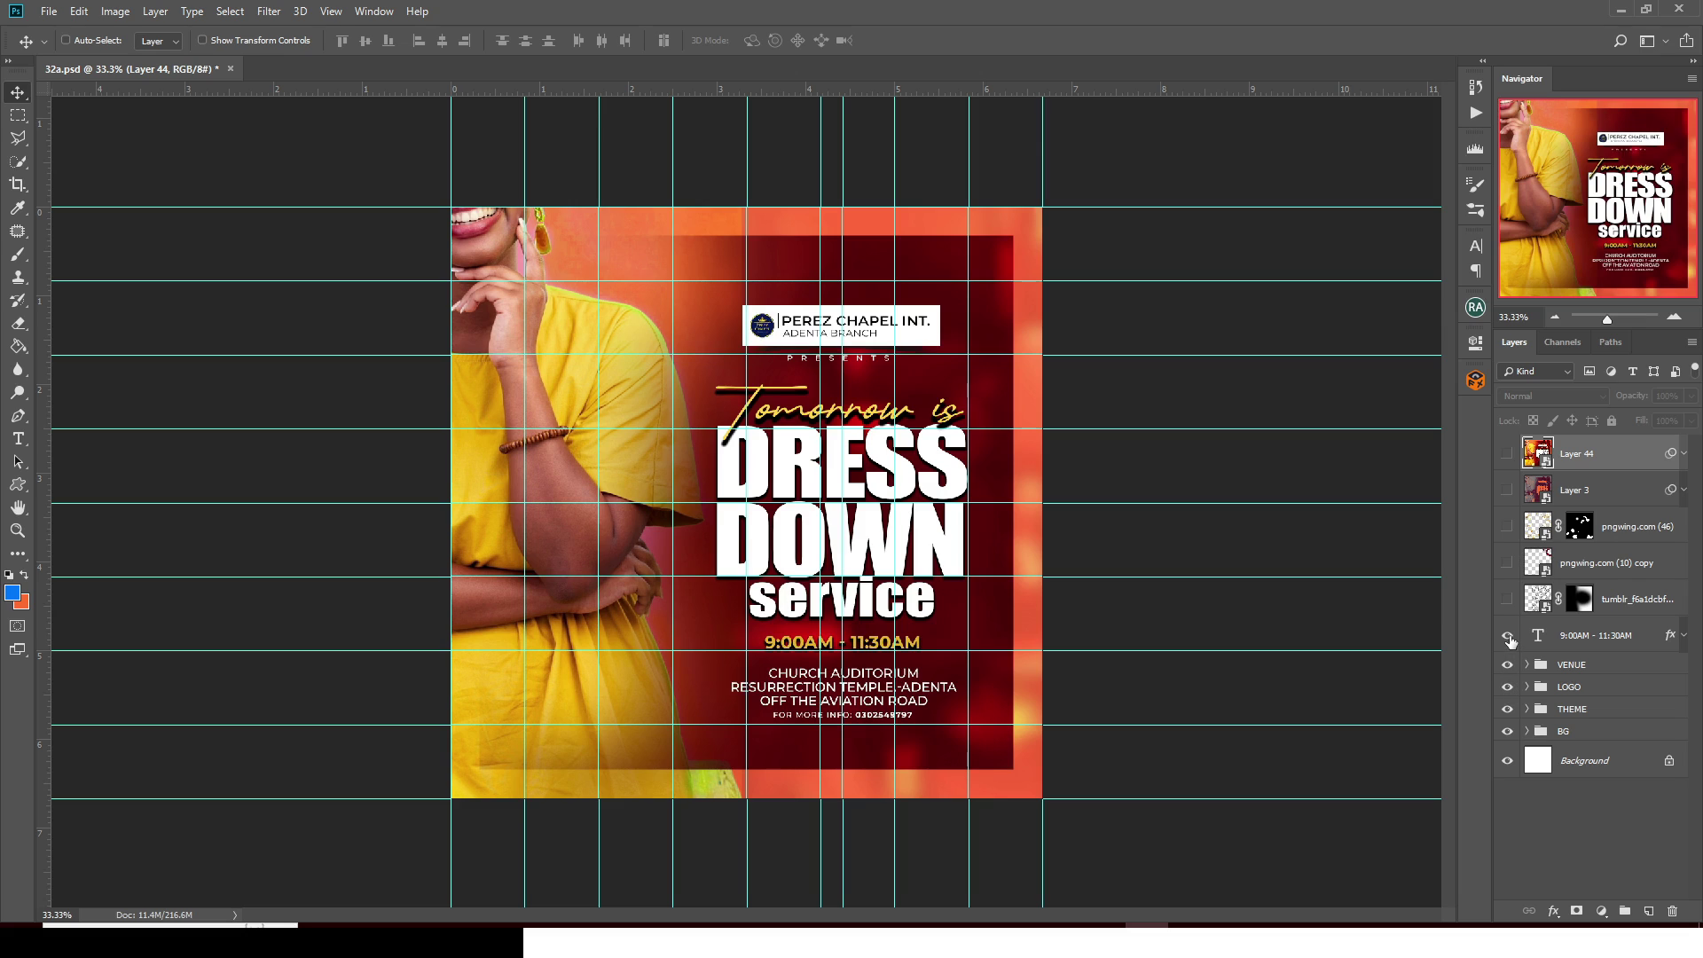
Turn back on the masked tumblr image, red silk ribbon, gold confetti, Layer 3 and Layer 44
{"action": "left_click", "coordinate": [1507, 600]}
{"action": "left_click", "coordinate": [1507, 564]}
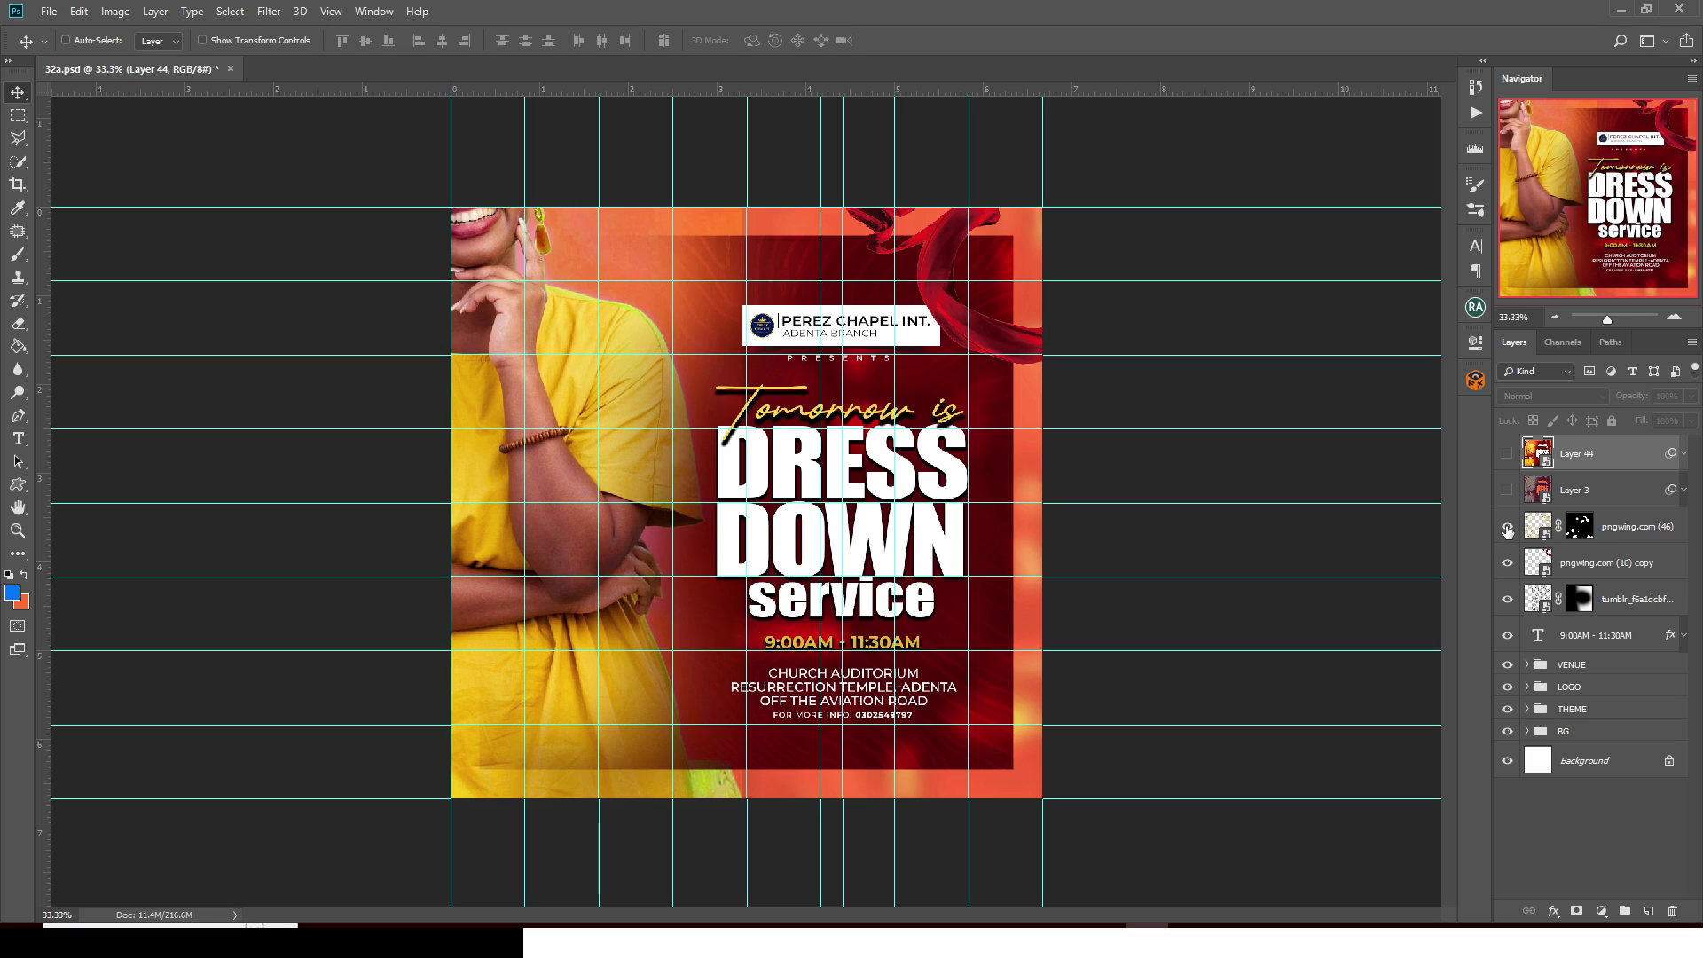
{"action": "left_click", "coordinate": [1507, 527]}
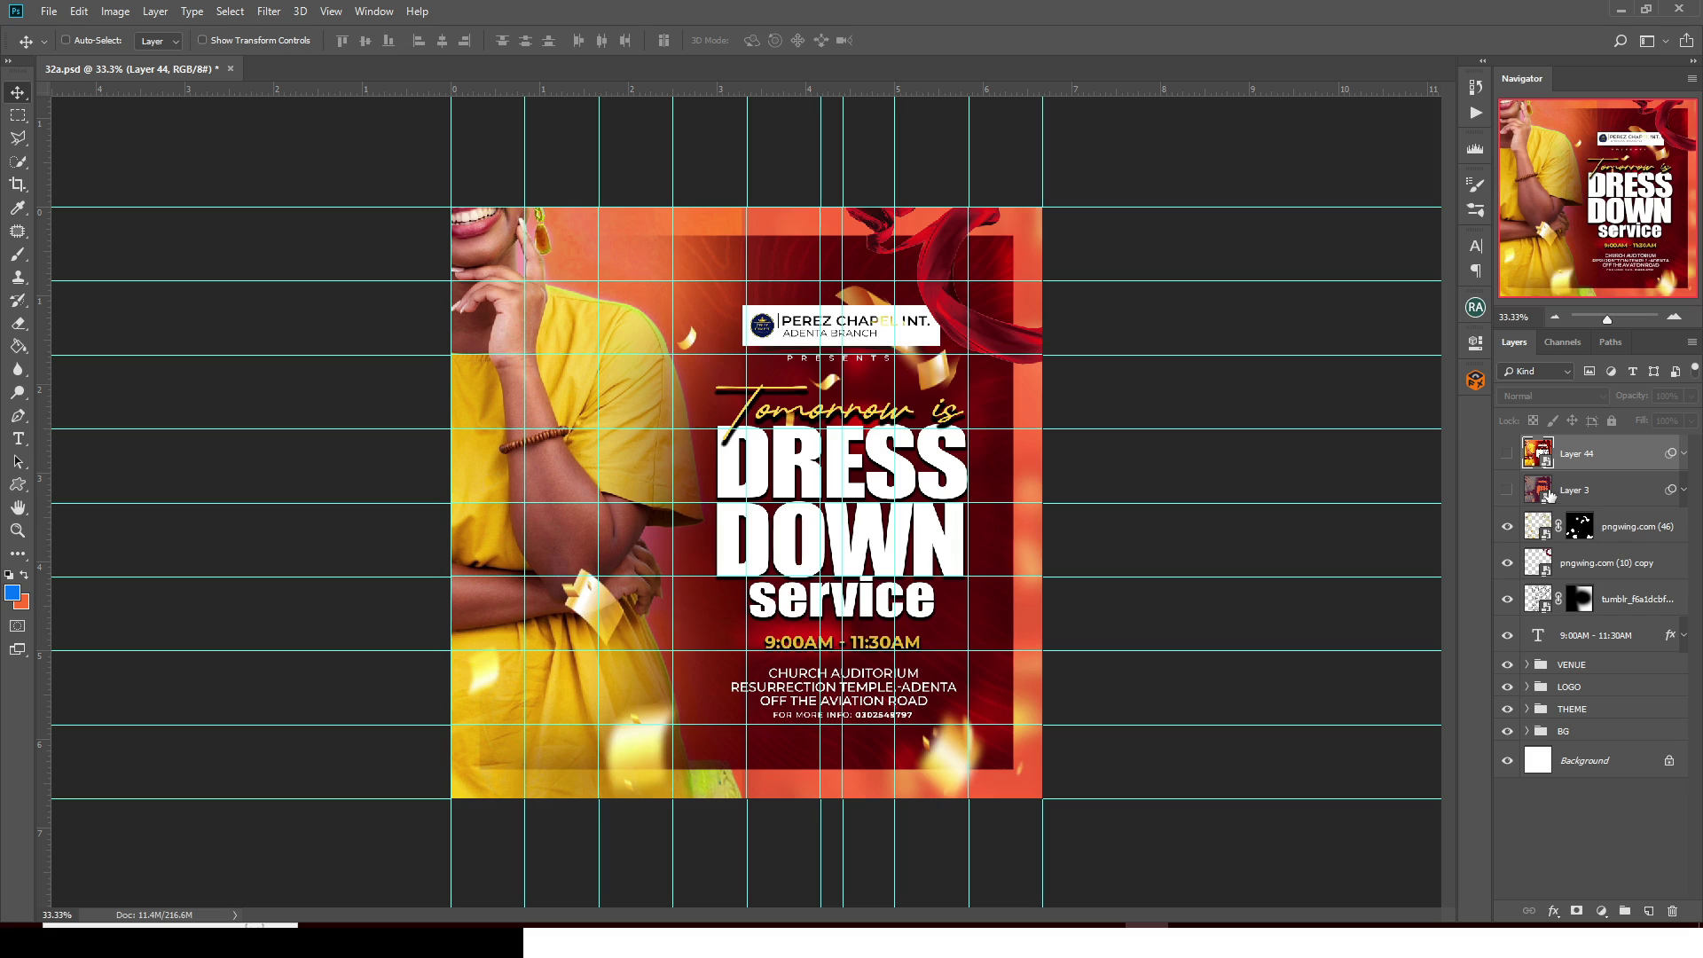
{"action": "left_click", "coordinate": [1508, 491]}
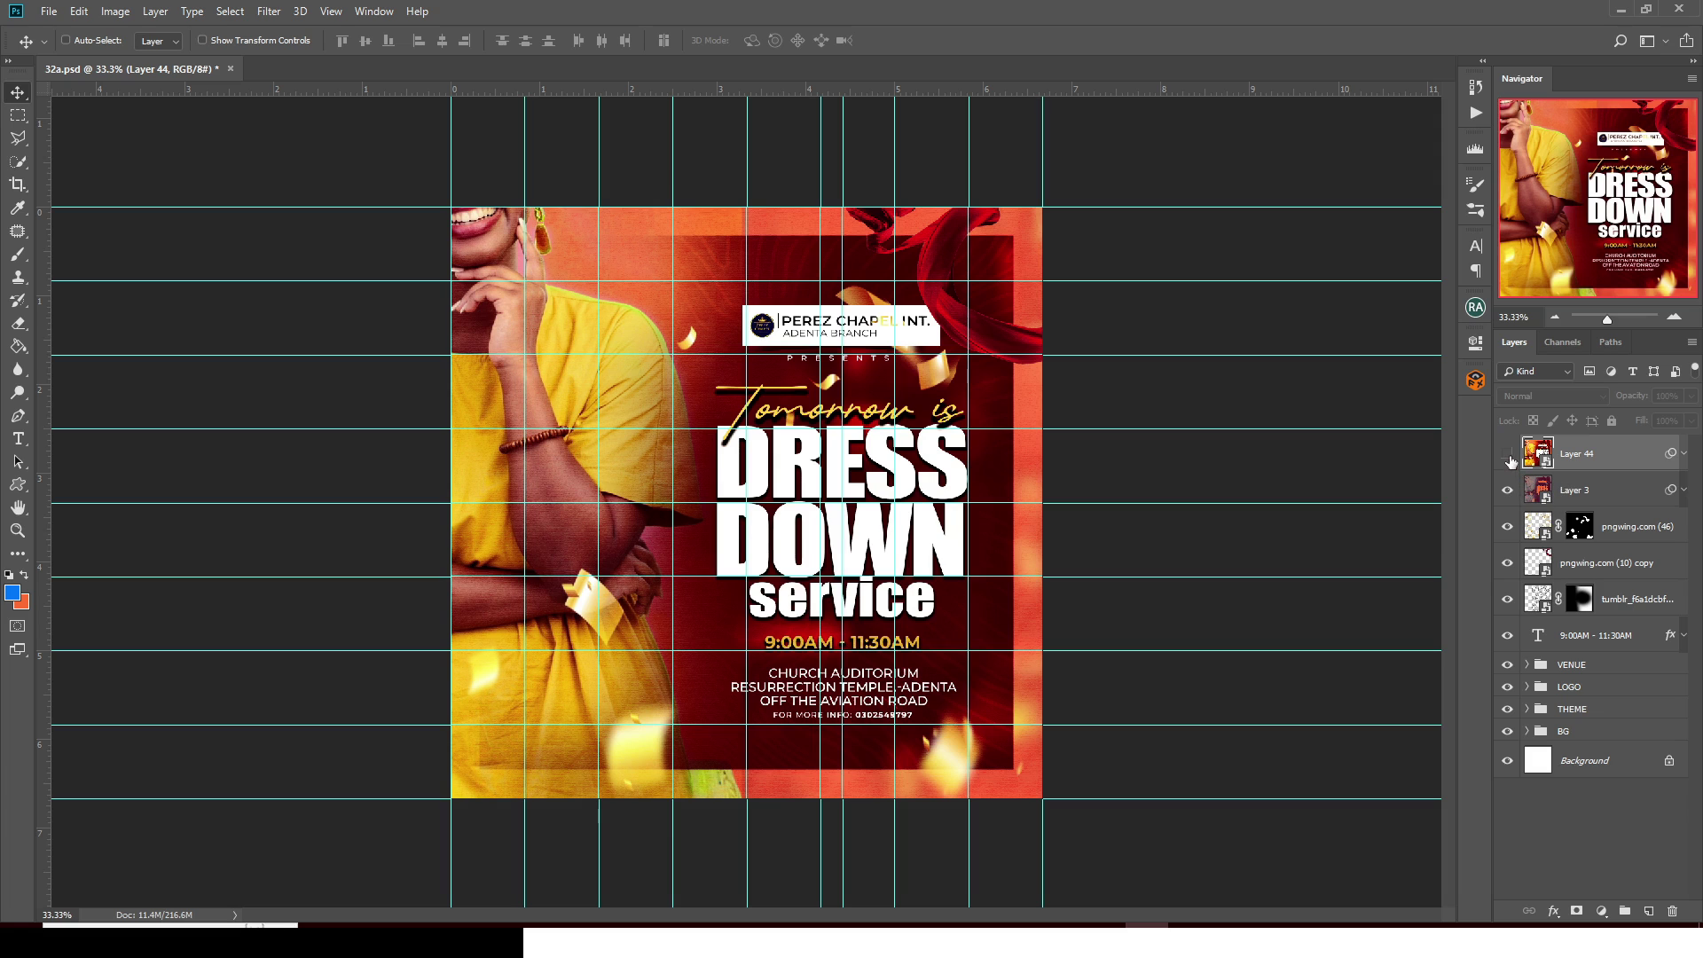
{"action": "left_click", "coordinate": [1508, 455]}
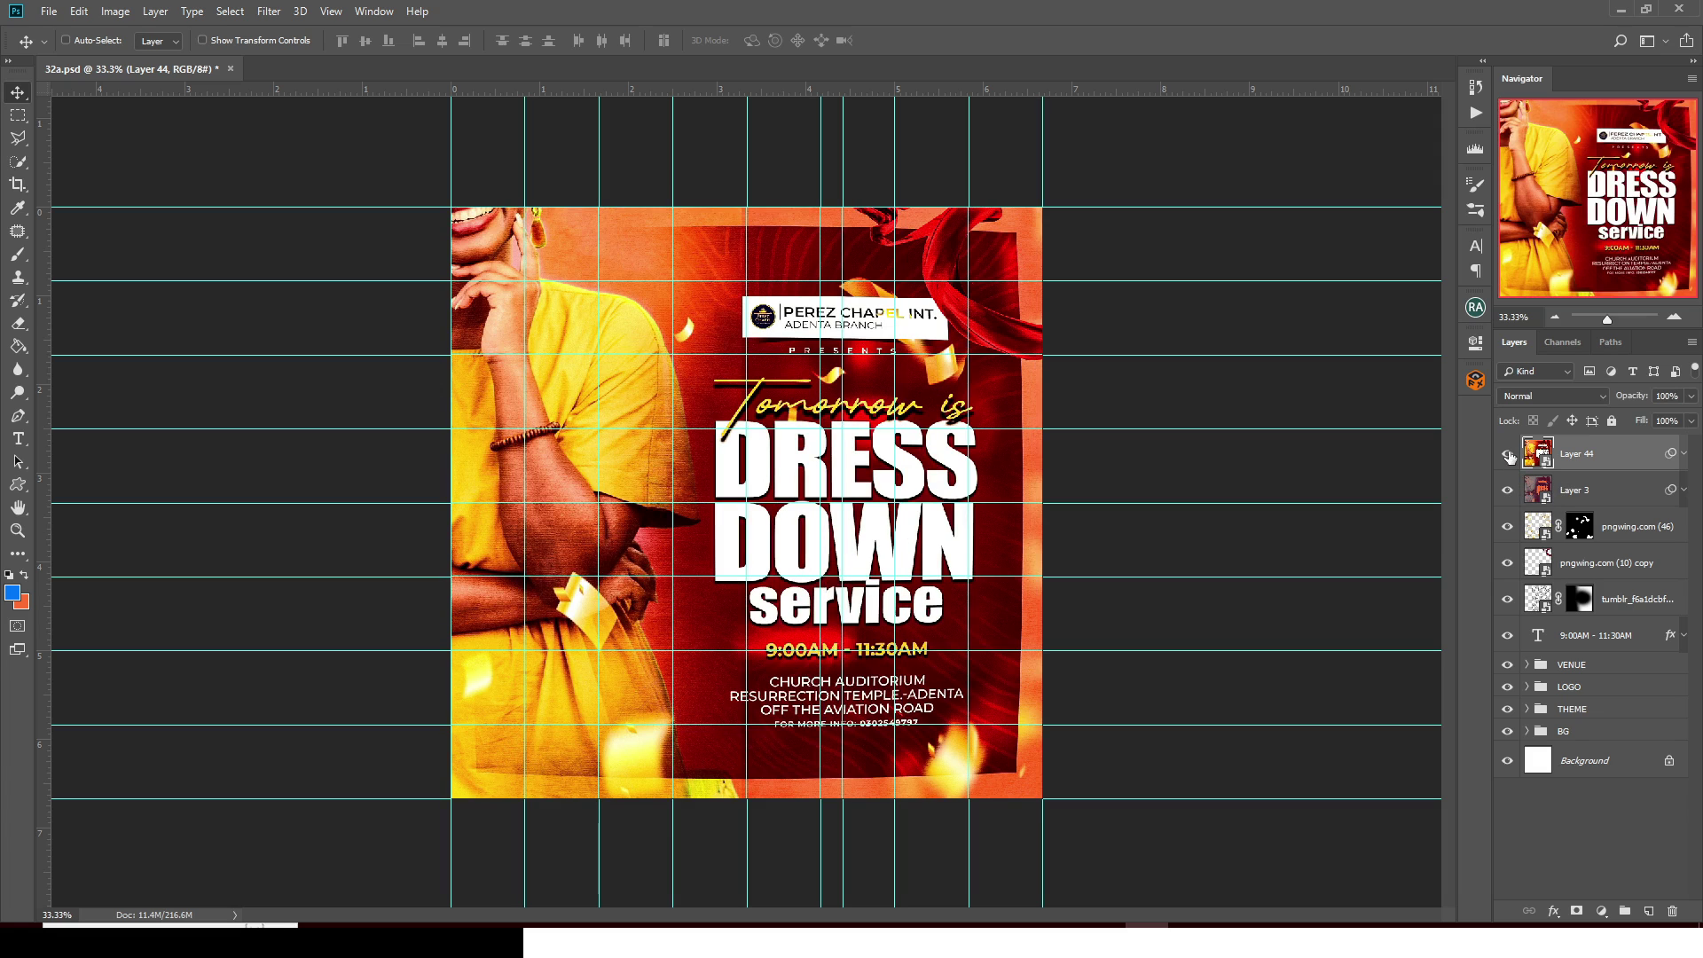
Close the Dress Down flyer without saving and select file 52 in the PSD PART 9 folder
{"action": "left_click", "coordinate": [229, 68]}
{"action": "left_click", "coordinate": [859, 350]}
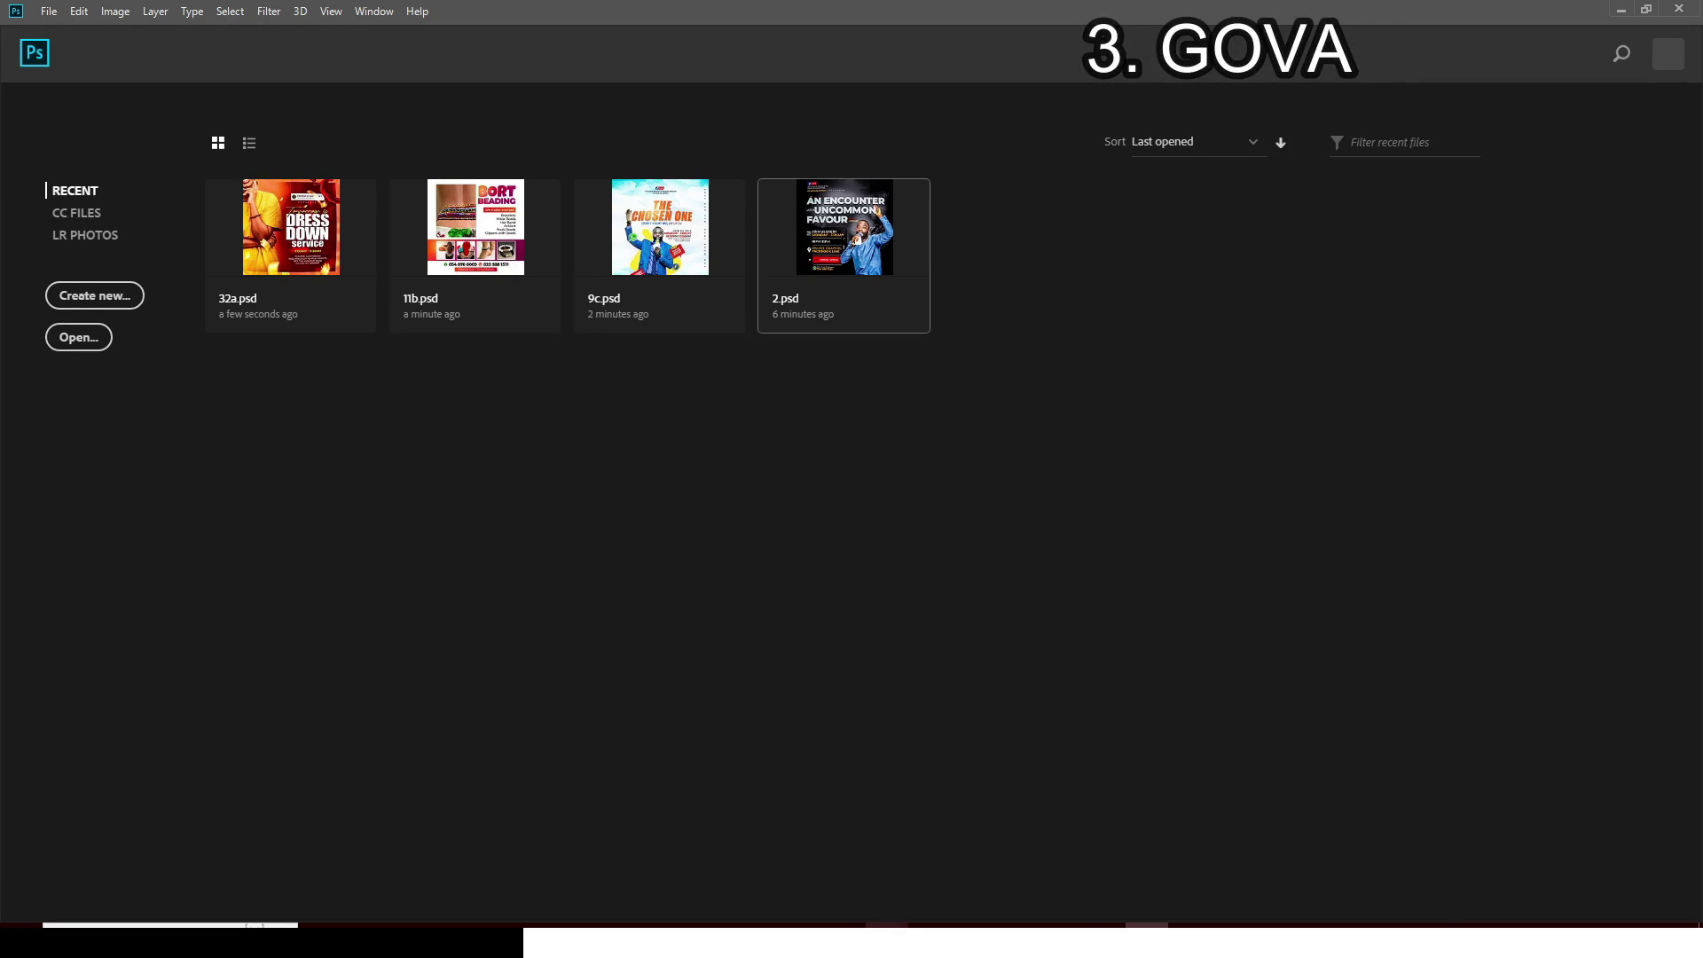
{"action": "left_click", "coordinate": [799, 851]}
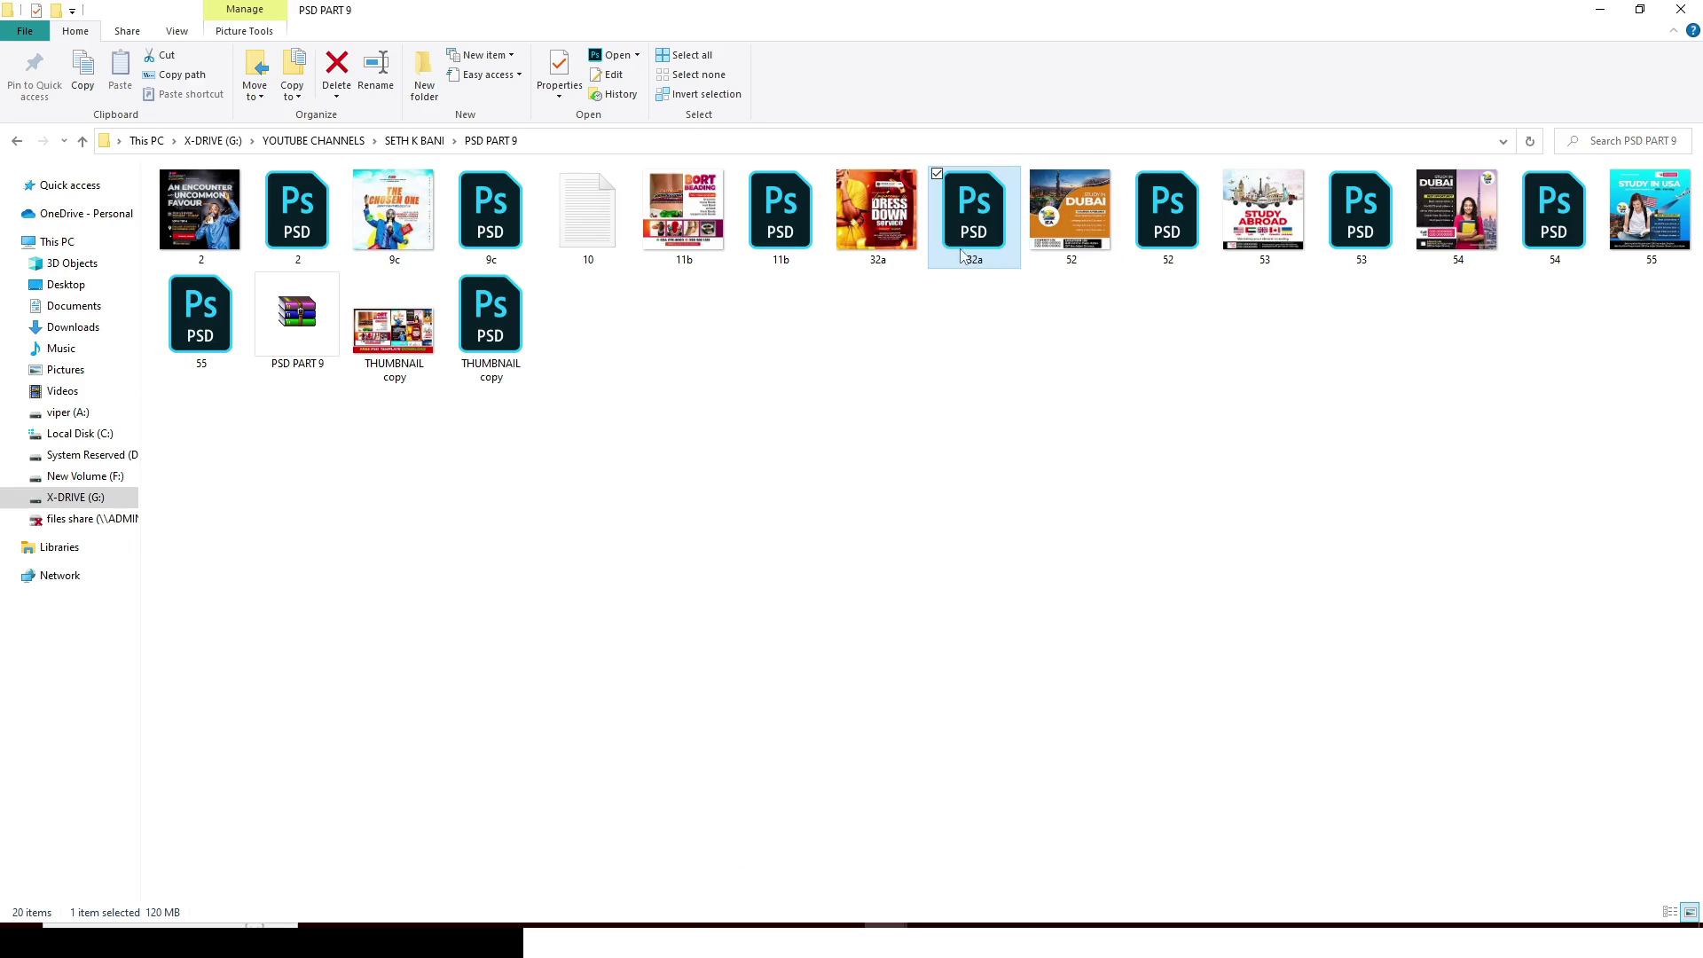
{"action": "left_click", "coordinate": [1161, 226]}
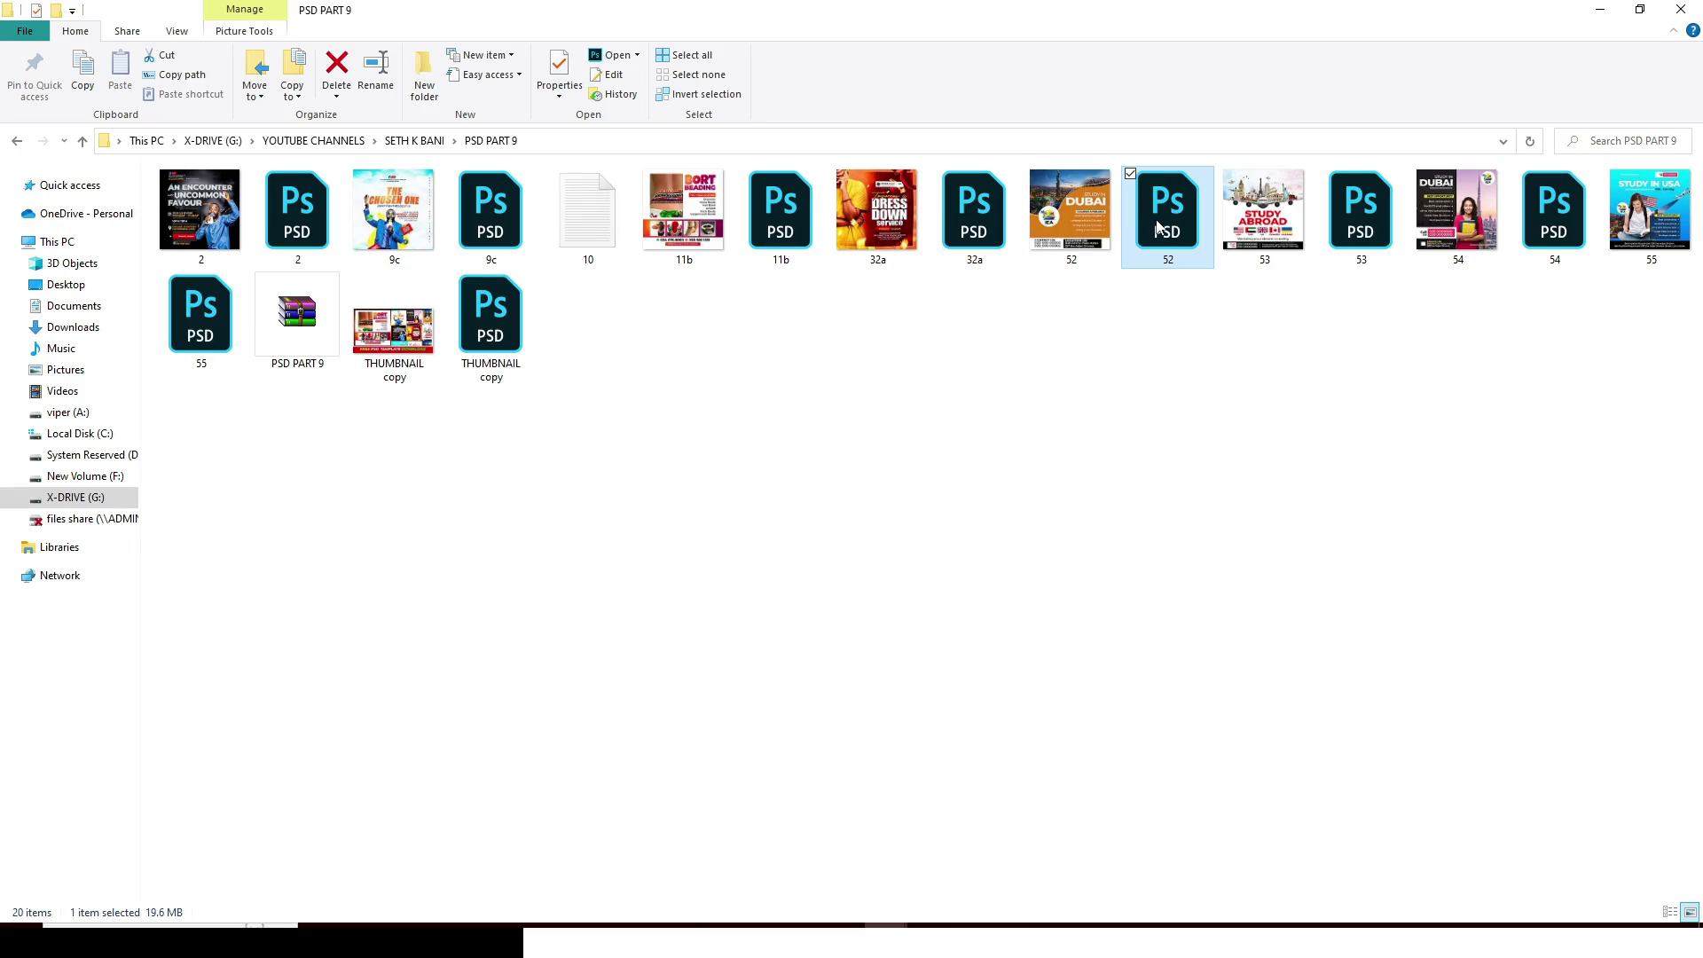
View 52.jpg, 53 and 54 in Photos, then close it and open 55.jpg, the Study in USA poster
{"action": "left_click", "coordinate": [1080, 227]}
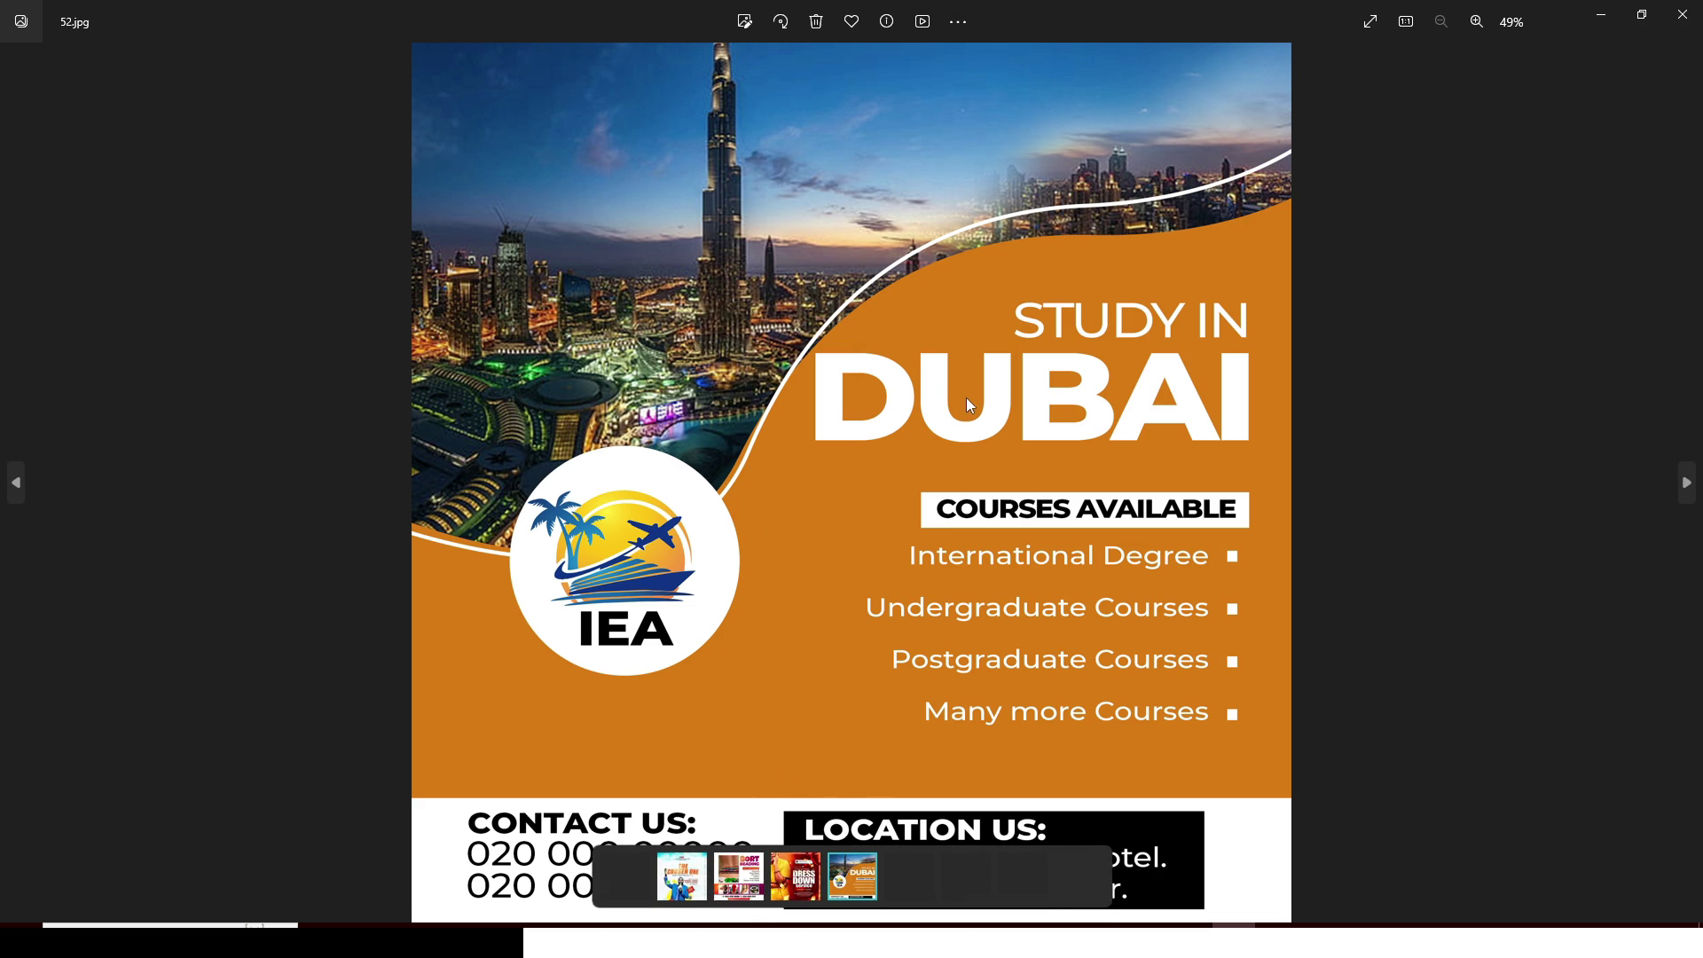
{"action": "key", "text": "Right"}
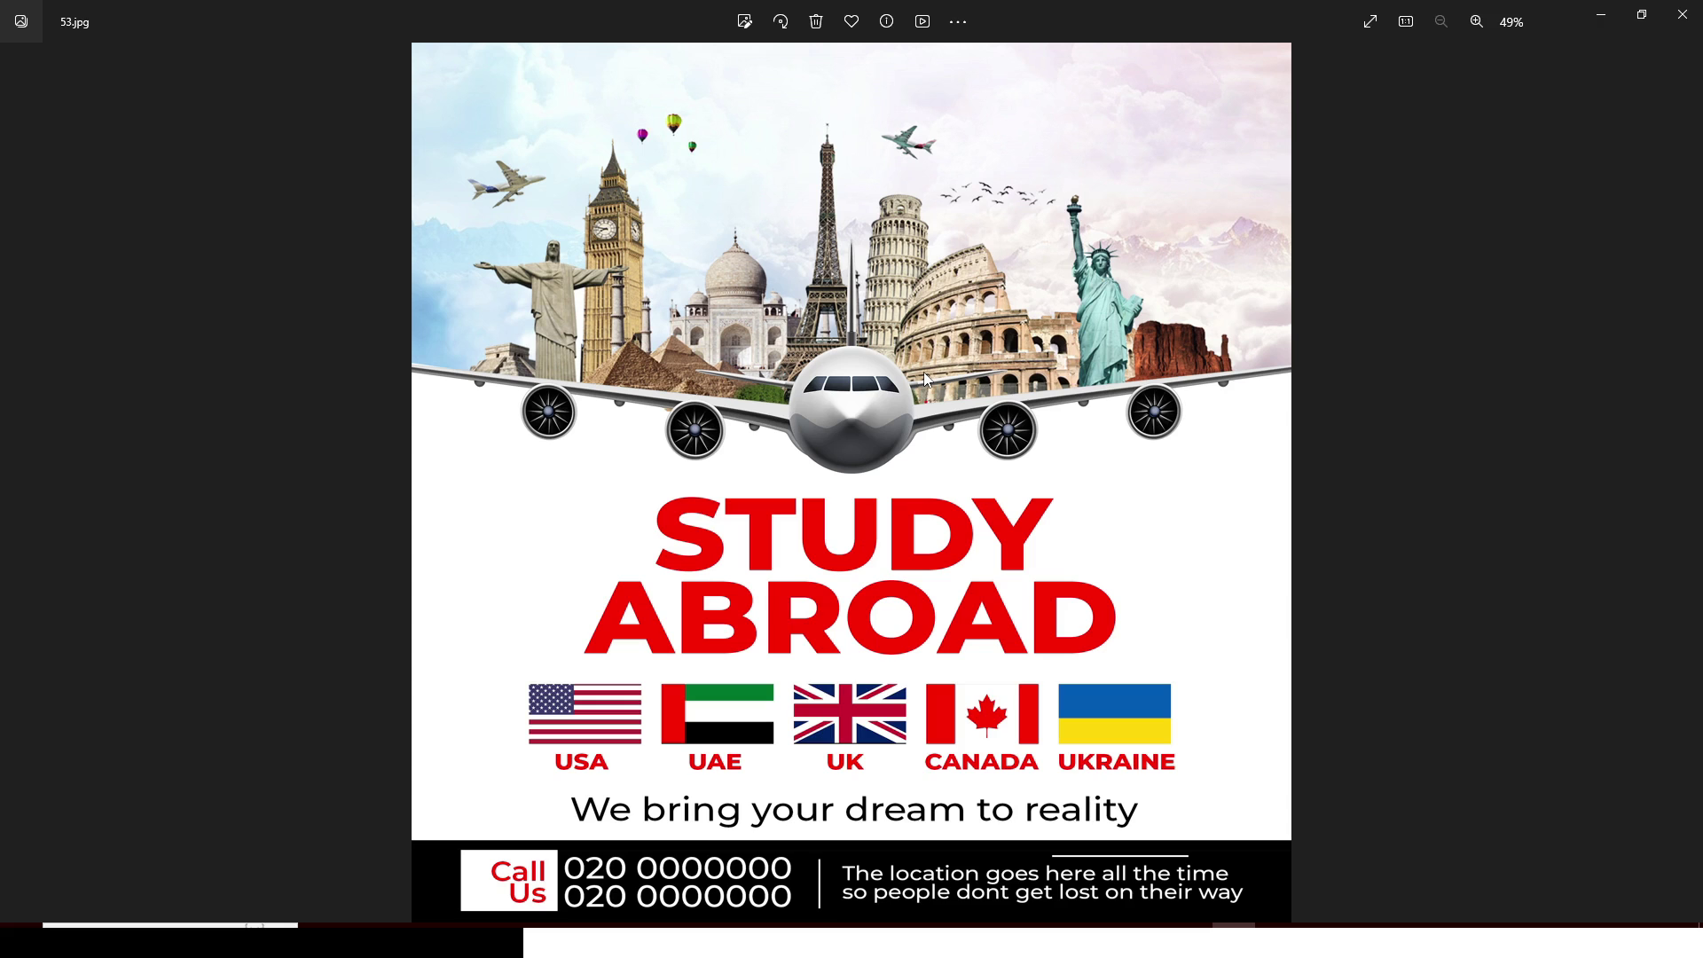
{"action": "key", "text": "Right"}
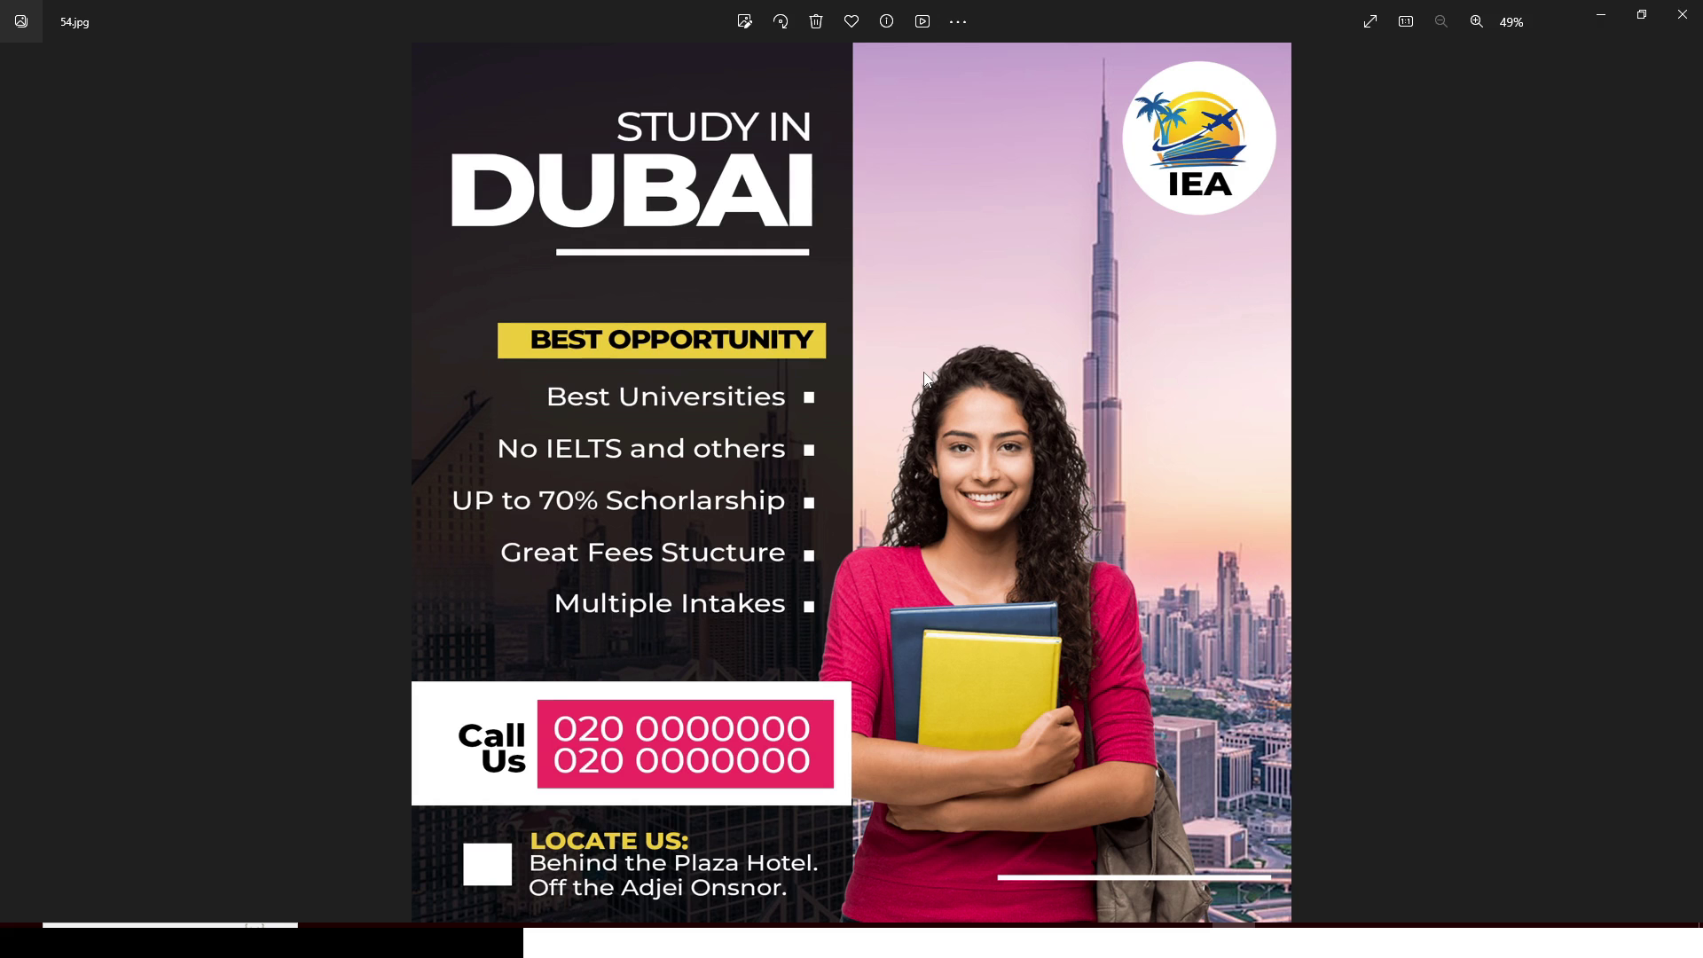
{"action": "left_click", "coordinate": [1683, 15]}
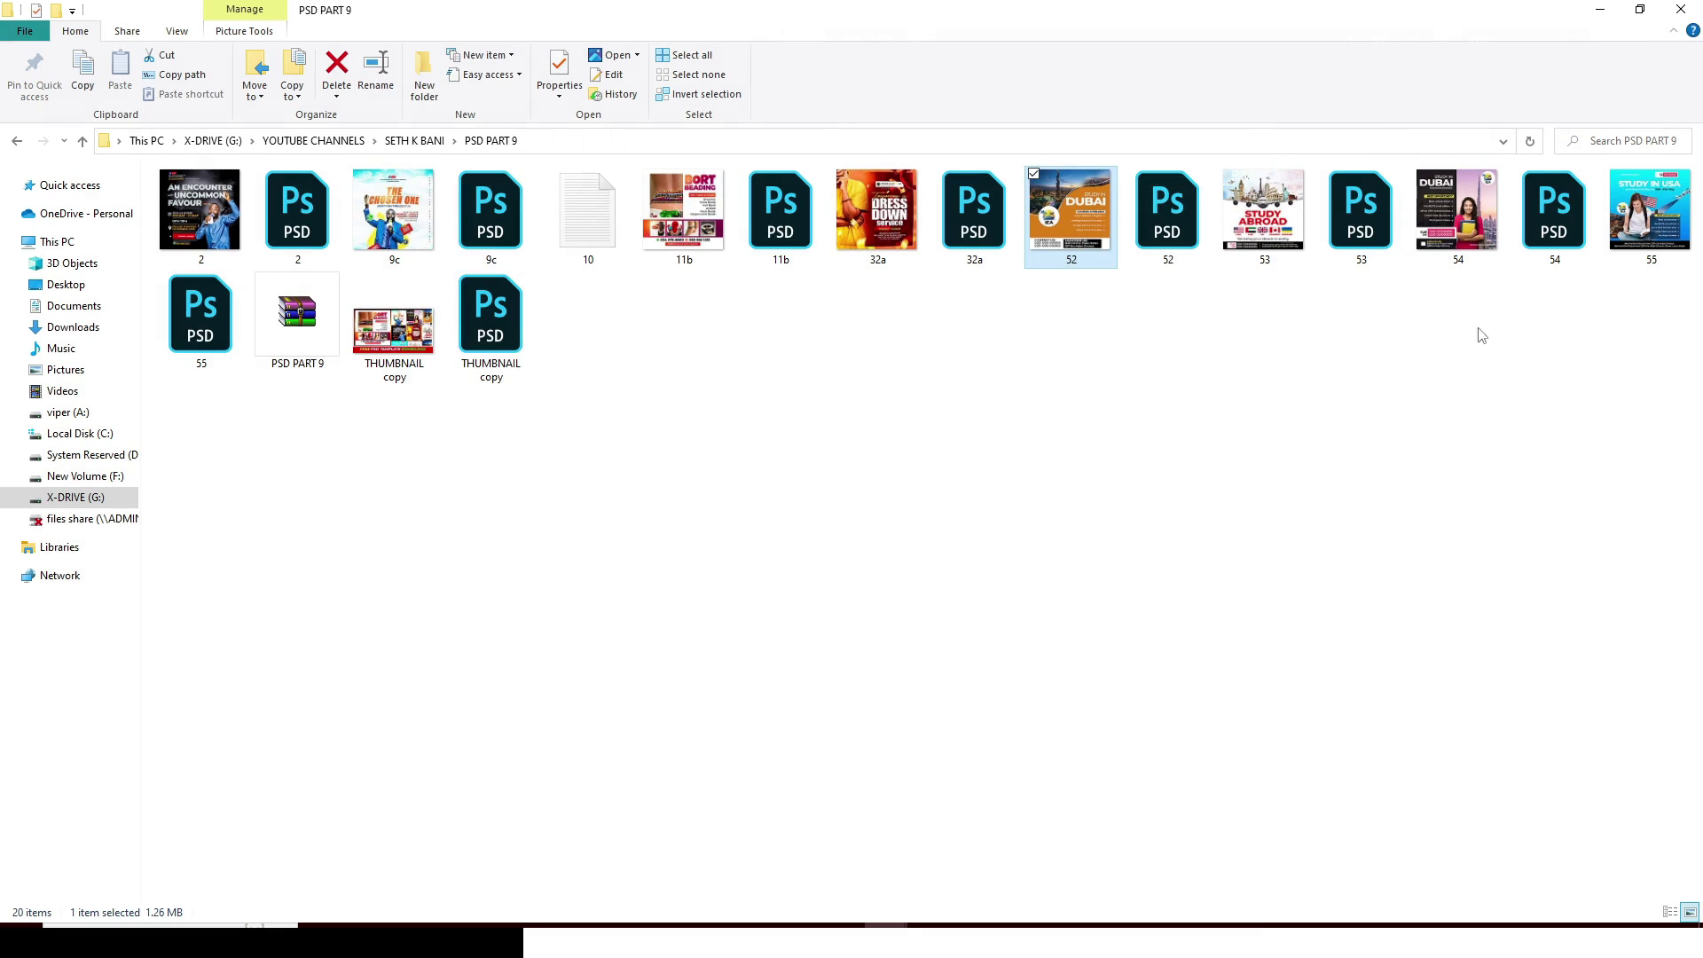
{"action": "left_click", "coordinate": [1648, 230]}
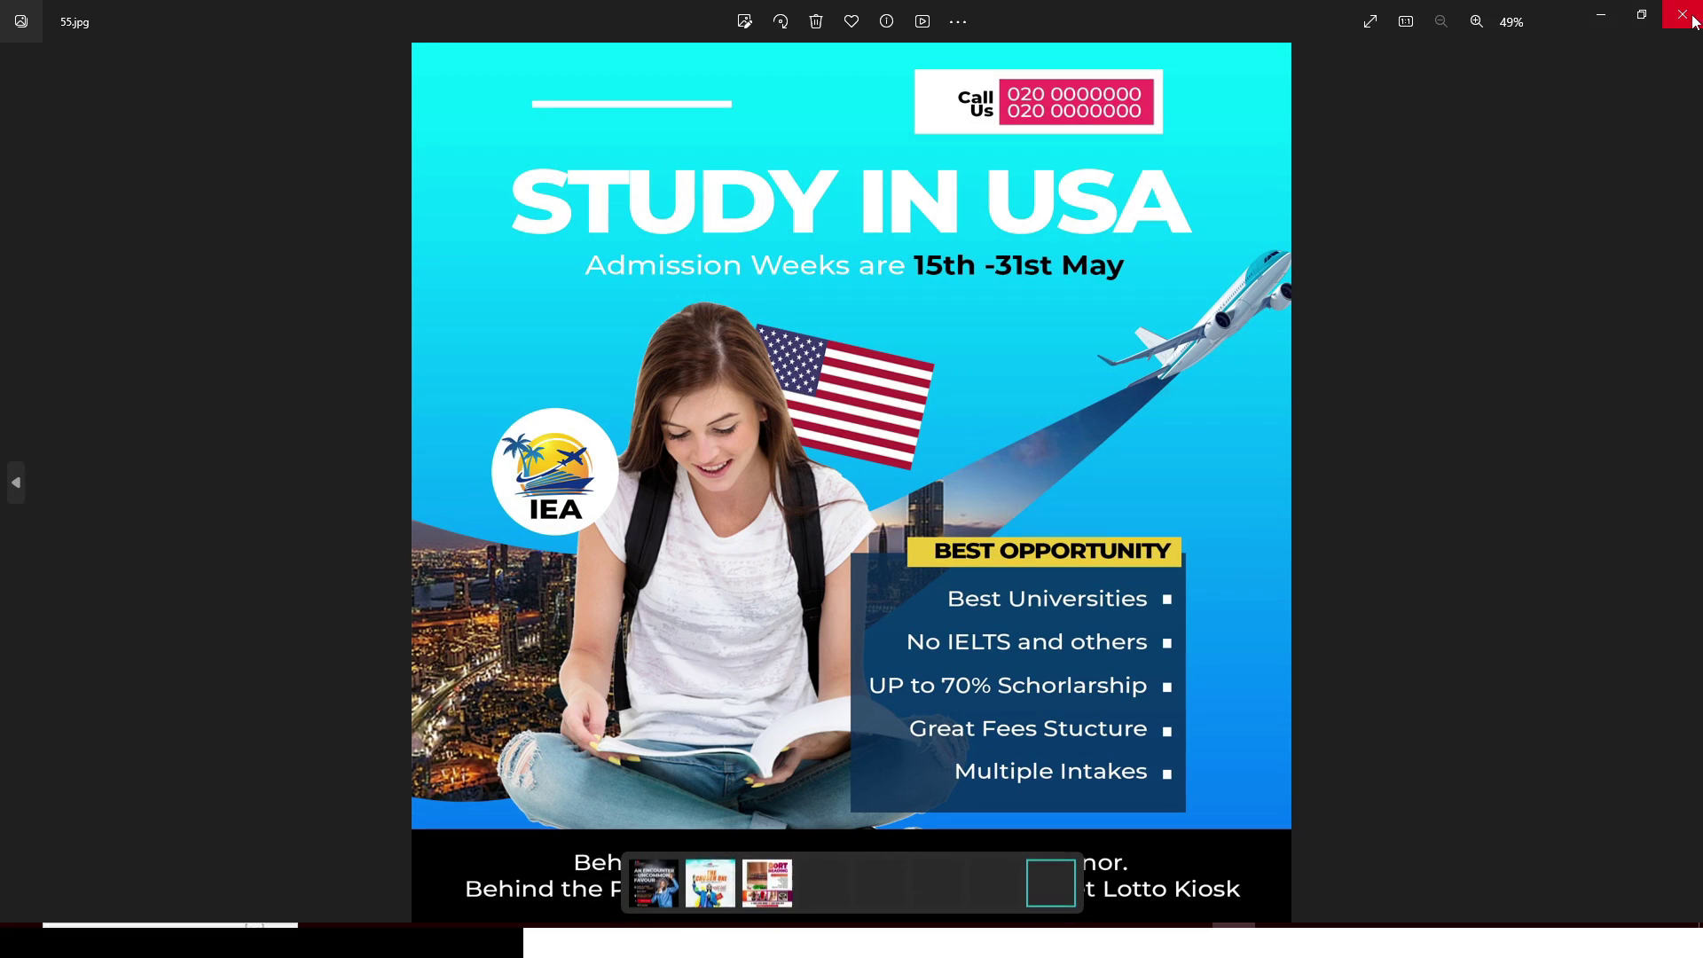
{"action": "key", "text": "alt+F4"}
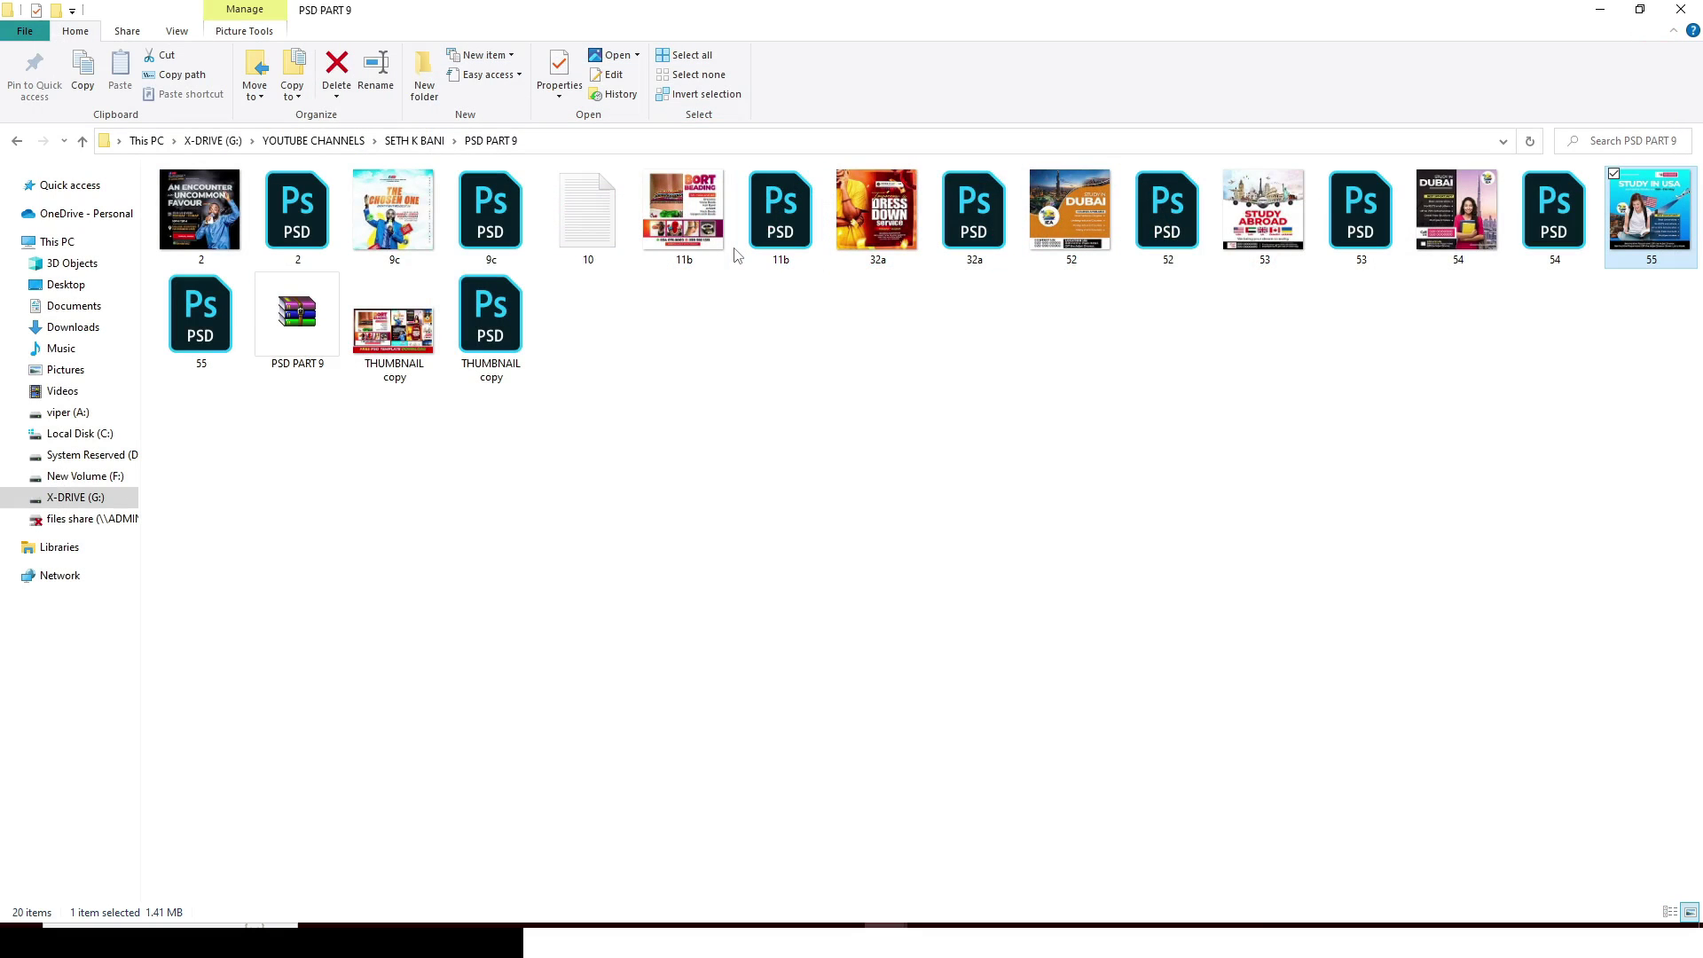